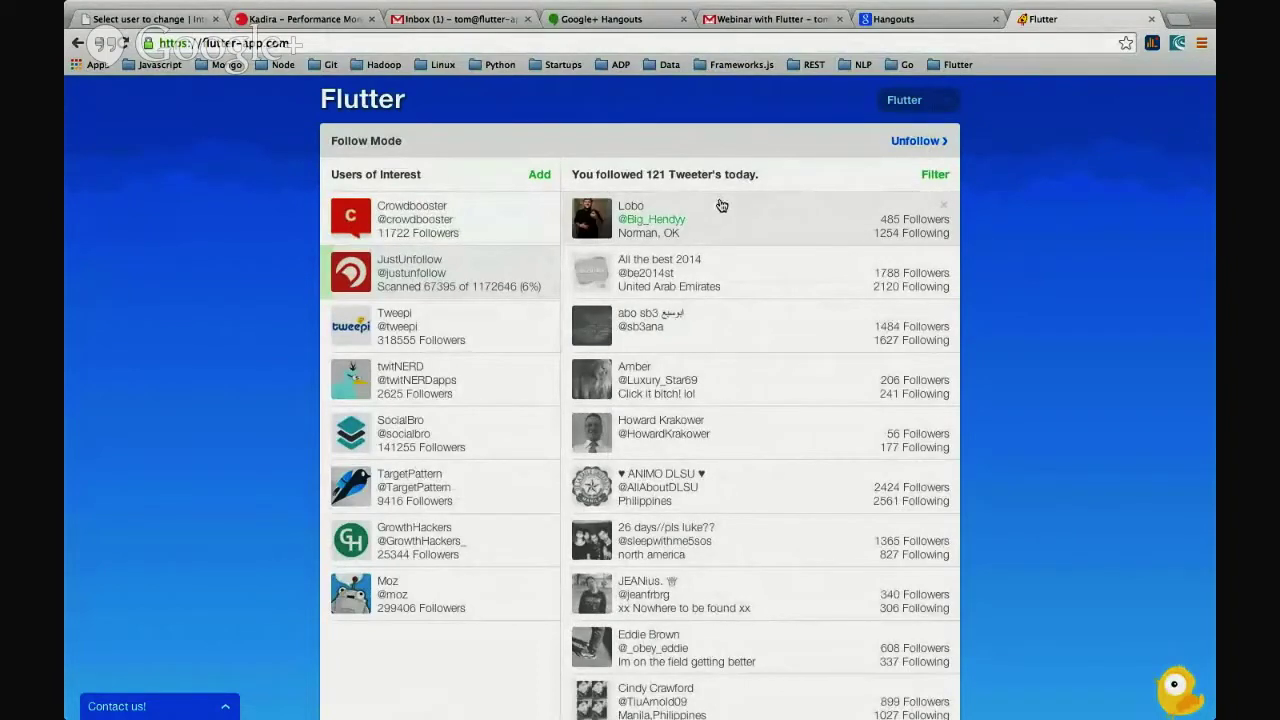
# - Follow four more top suggested tweeters, reaching 144 follows today and the account follow limit
pyautogui.click(762, 228)
pyautogui.click(762, 228)
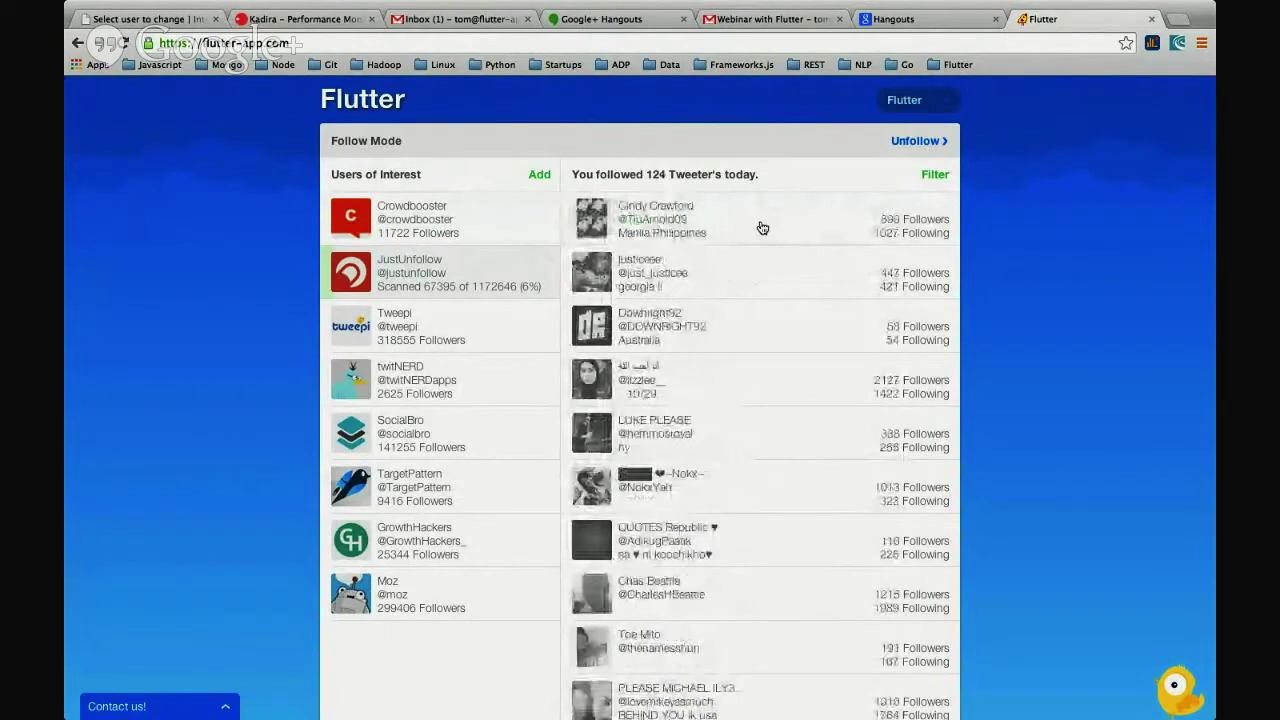
pyautogui.click(762, 228)
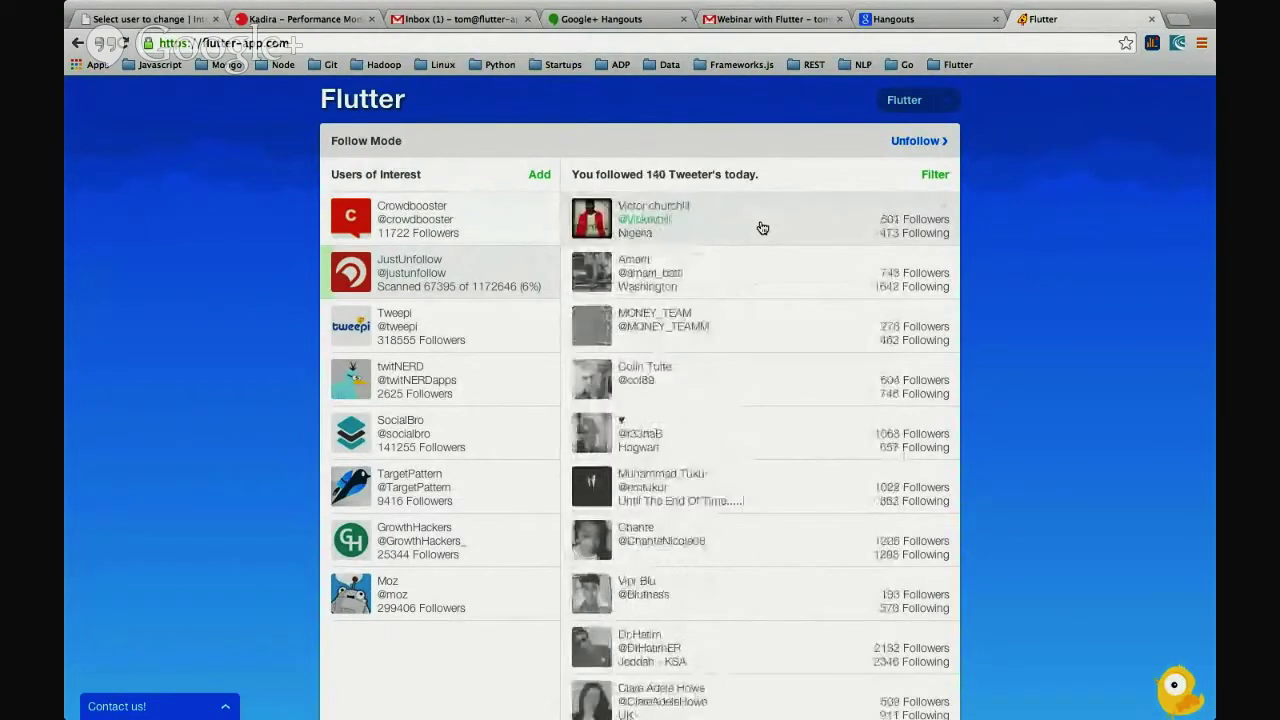
pyautogui.click(762, 228)
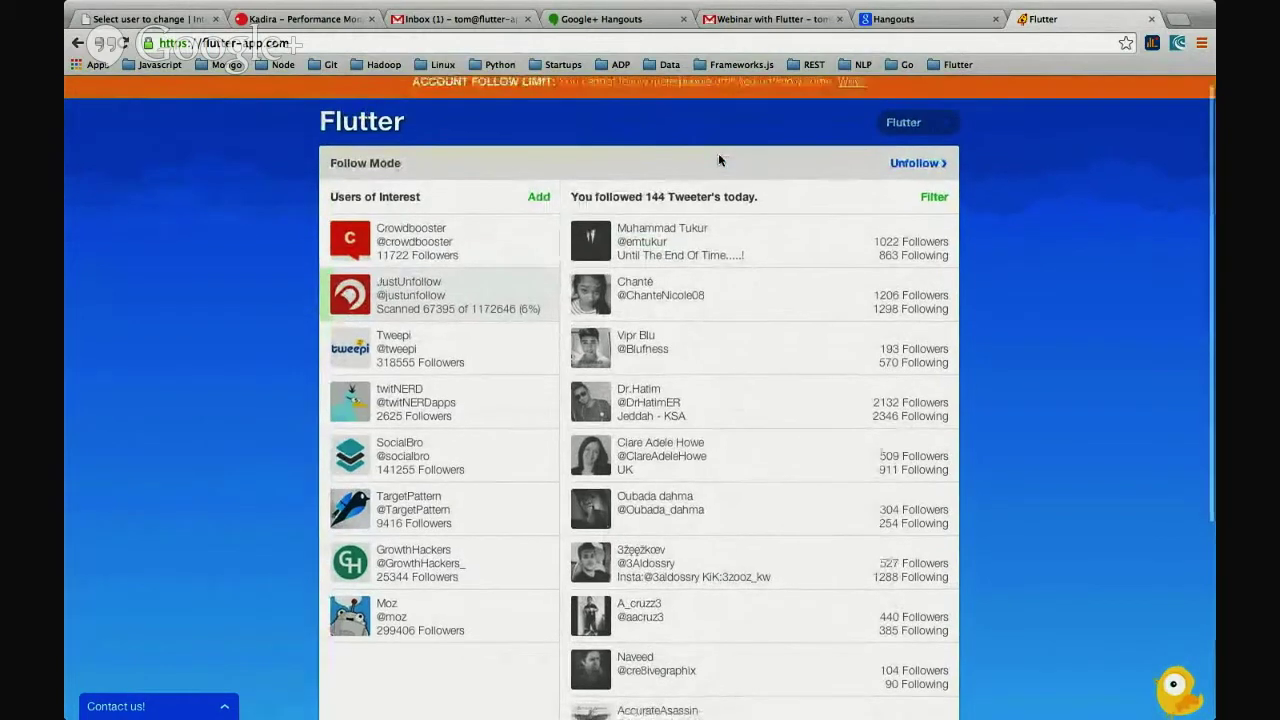
# - Make Tweepi, then SocialBro, then TargetPattern the user of interest
pyautogui.scroll(-2, 718, 160)
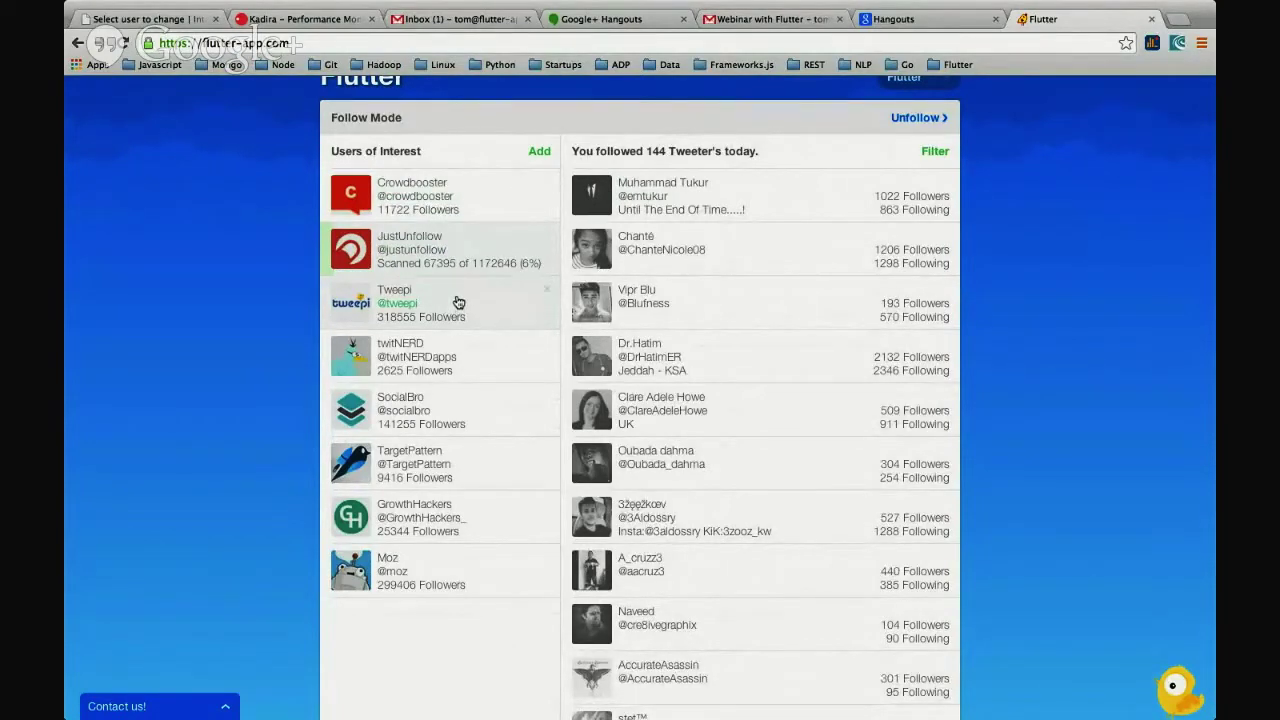
pyautogui.click(465, 319)
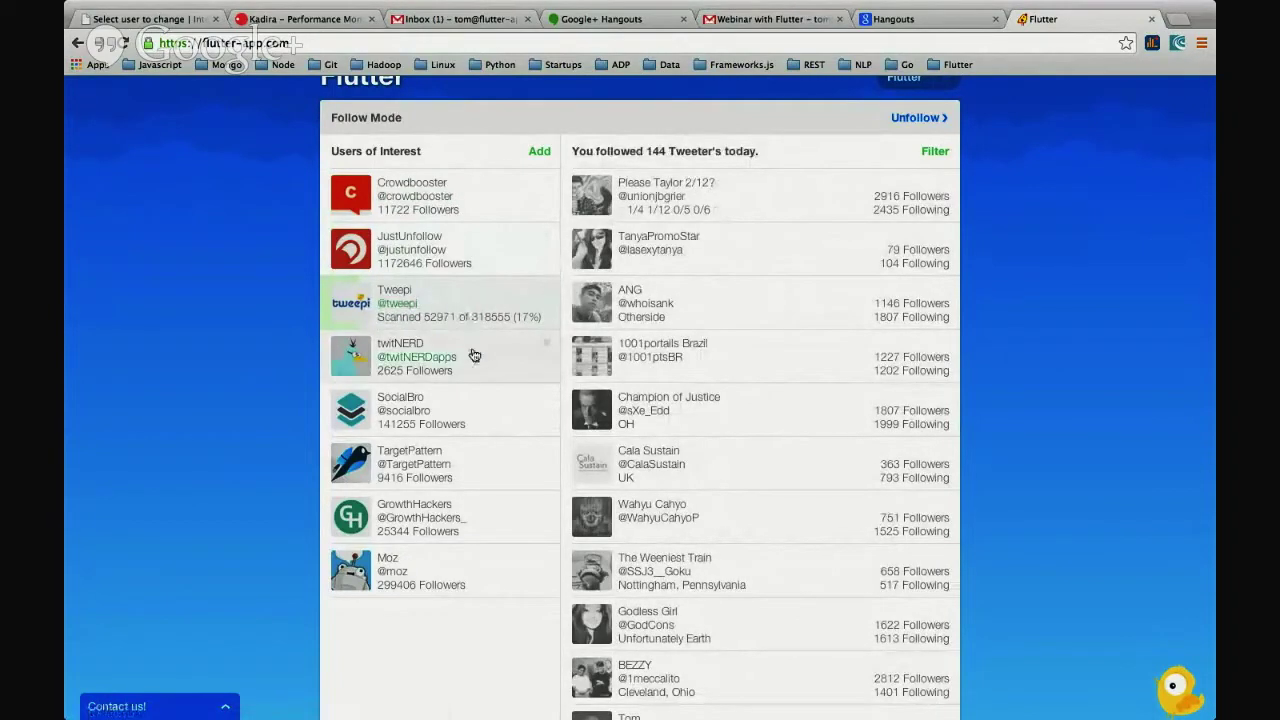
pyautogui.click(459, 400)
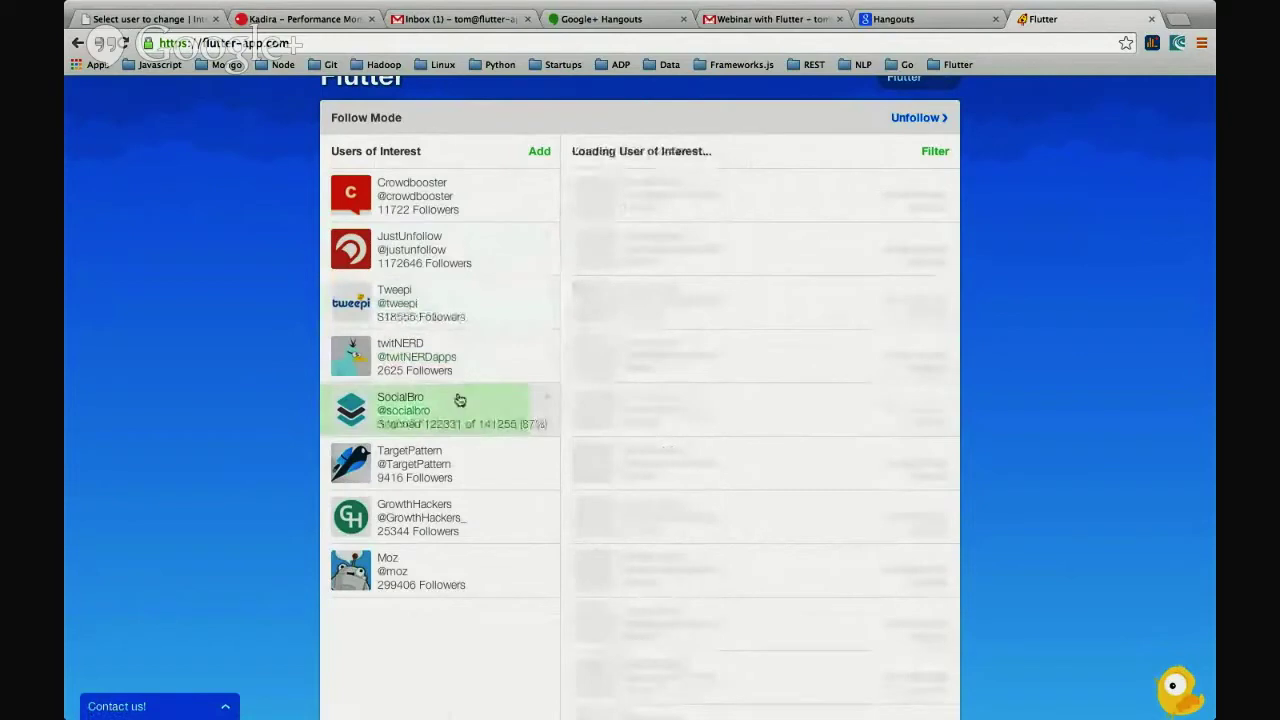
pyautogui.click(460, 472)
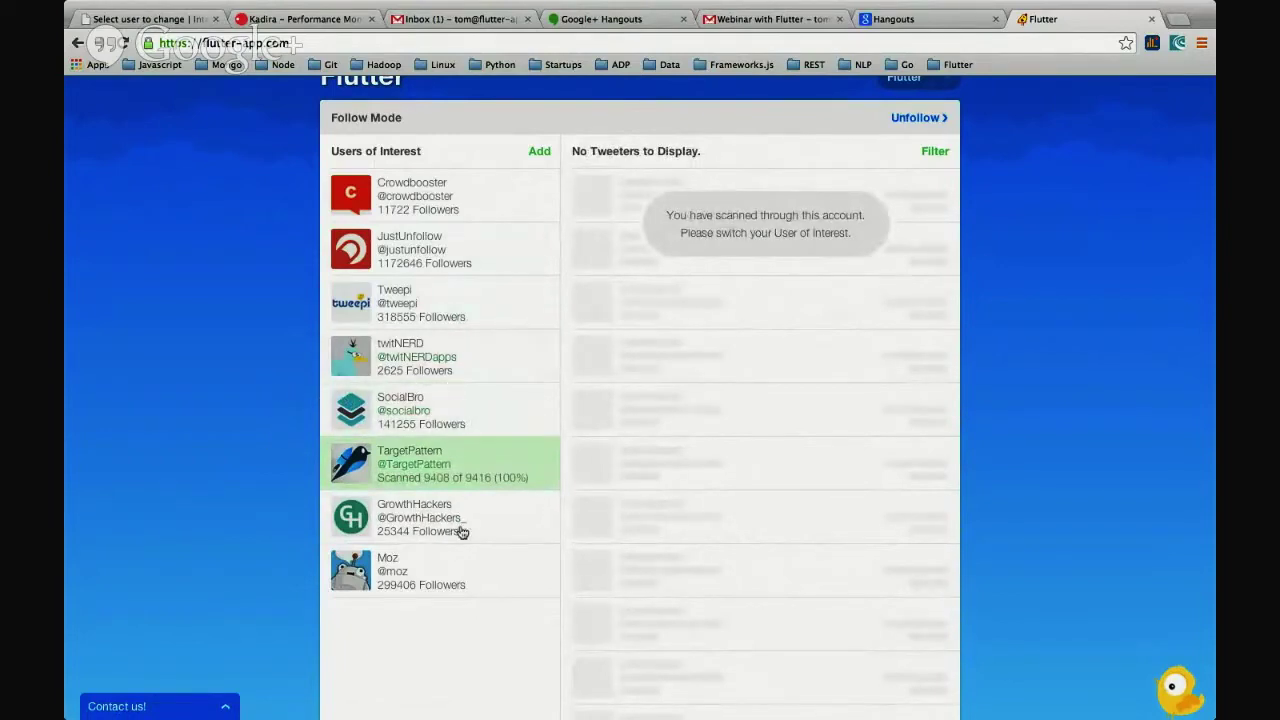
# - Switch the user of interest to GrowthHackers, then Moz, and enter Unfollow Mode
pyautogui.click(493, 528)
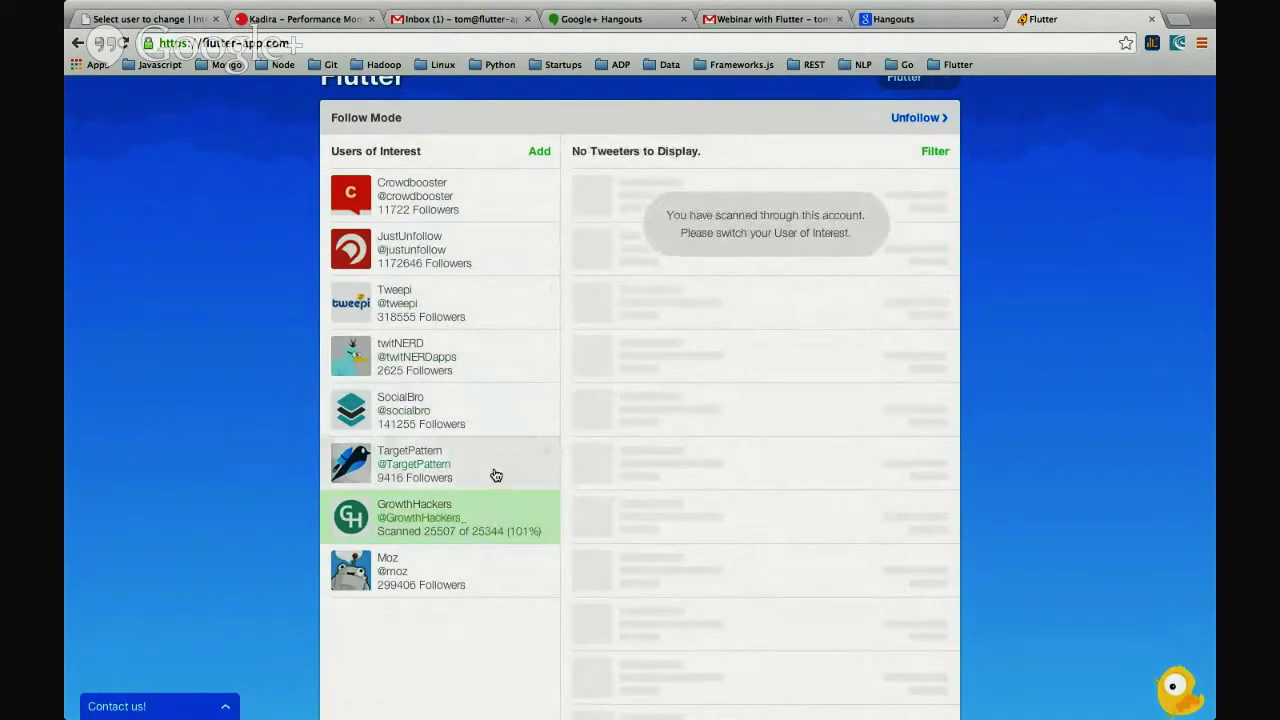
pyautogui.click(495, 585)
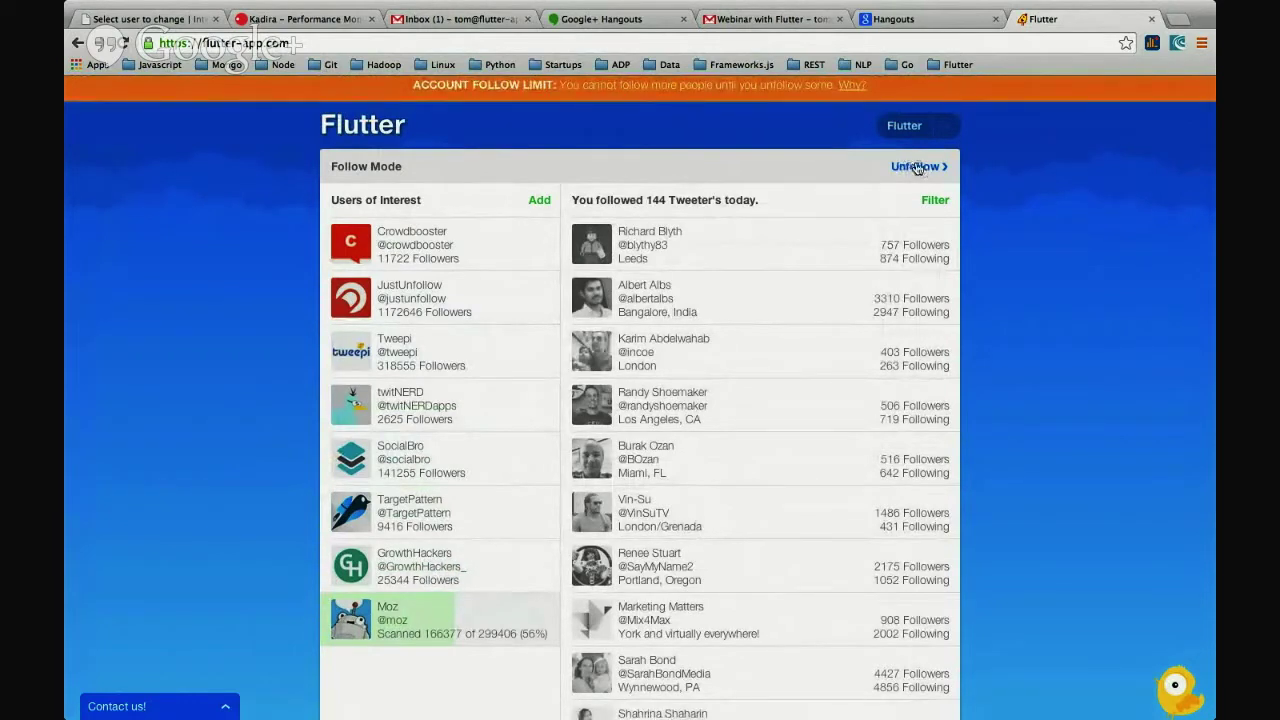
pyautogui.click(917, 167)
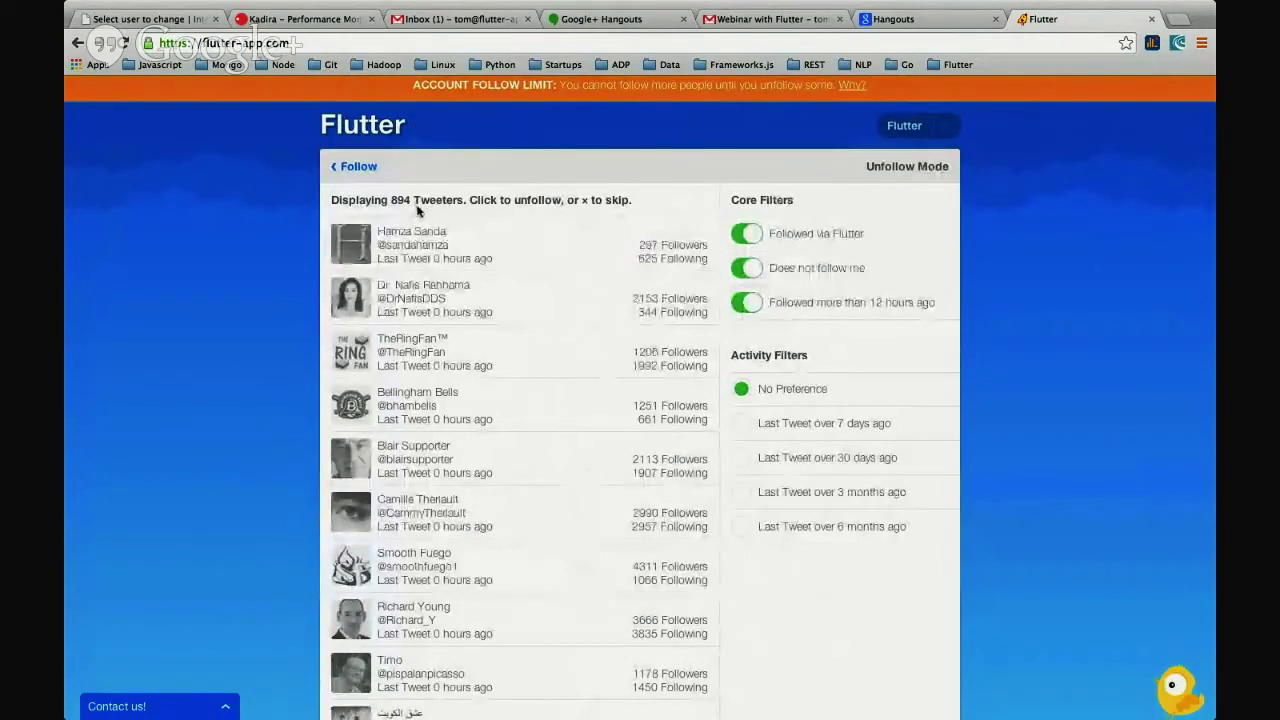
# - Unfollow non-followers one by one from the top of the 894-tweeter list
pyautogui.click(559, 247)
pyautogui.click(559, 247)
pyautogui.click(559, 247)
pyautogui.click(559, 247)
pyautogui.click(559, 247)
pyautogui.click(559, 247)
pyautogui.click(559, 247)
pyautogui.click(559, 247)
pyautogui.scroll(-1, 559, 247)
pyautogui.click(558, 248)
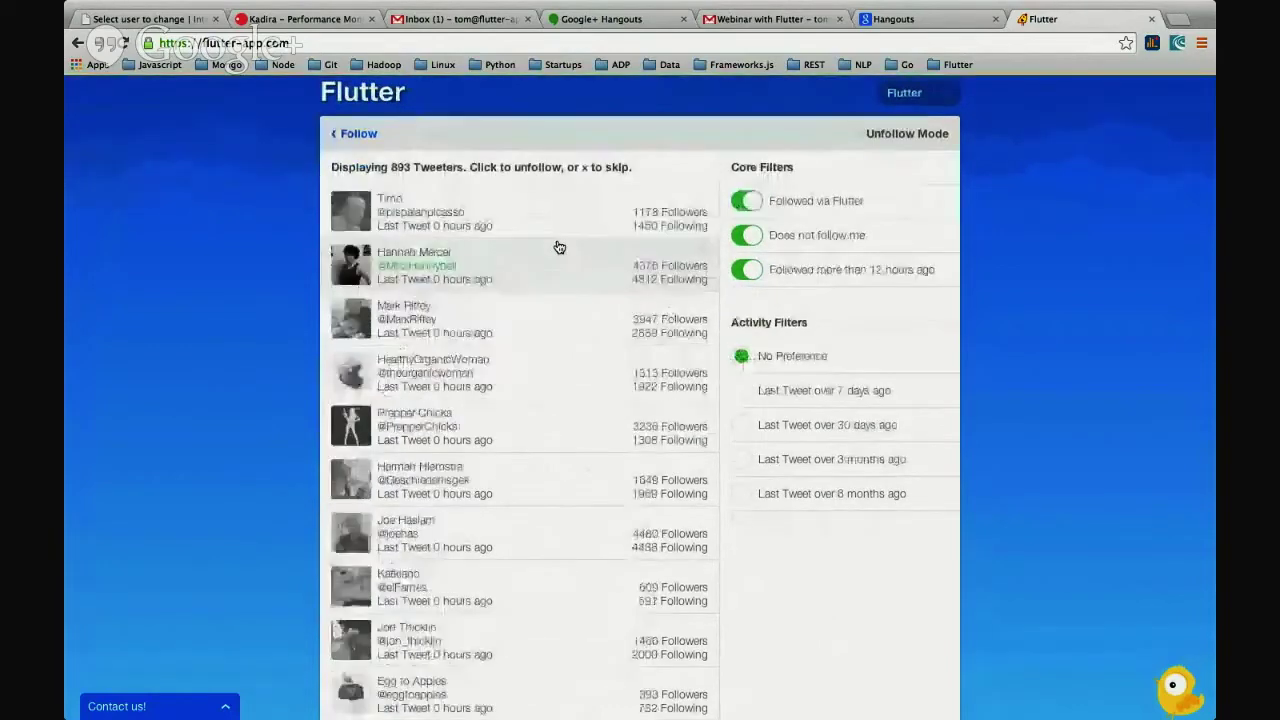
pyautogui.click(558, 248)
pyautogui.click(559, 245)
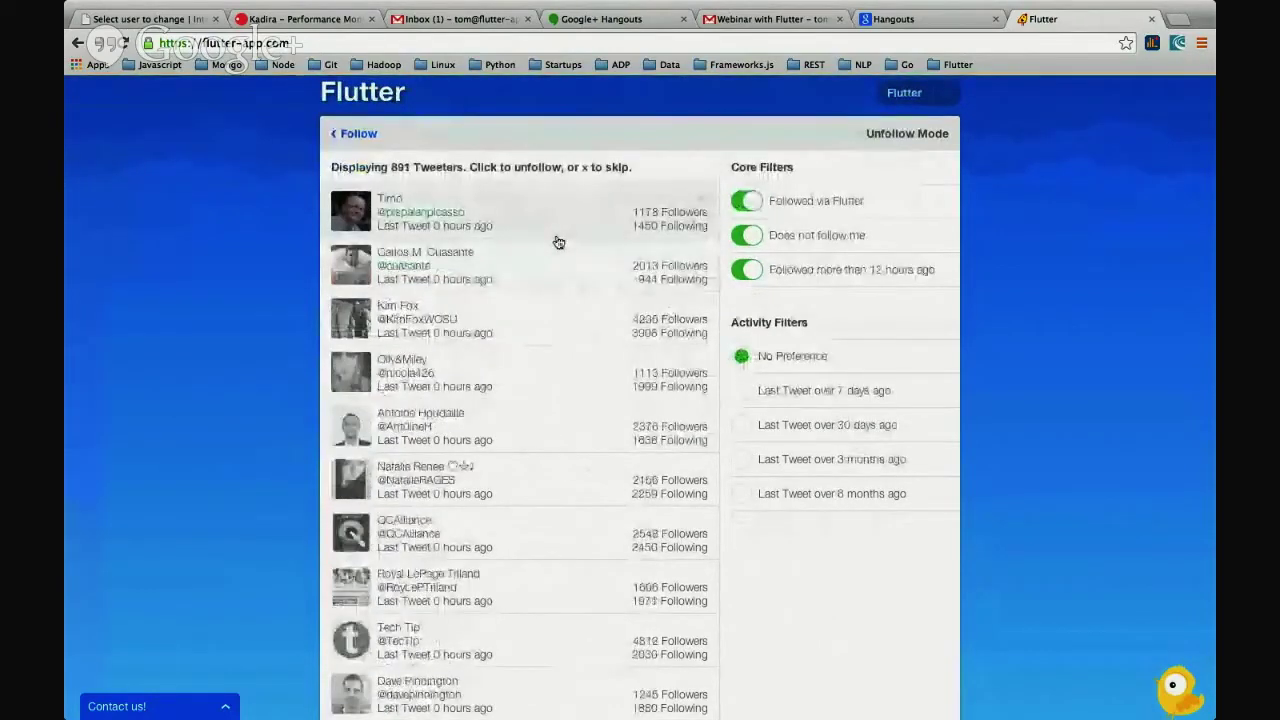
pyautogui.click(559, 243)
pyautogui.click(555, 225)
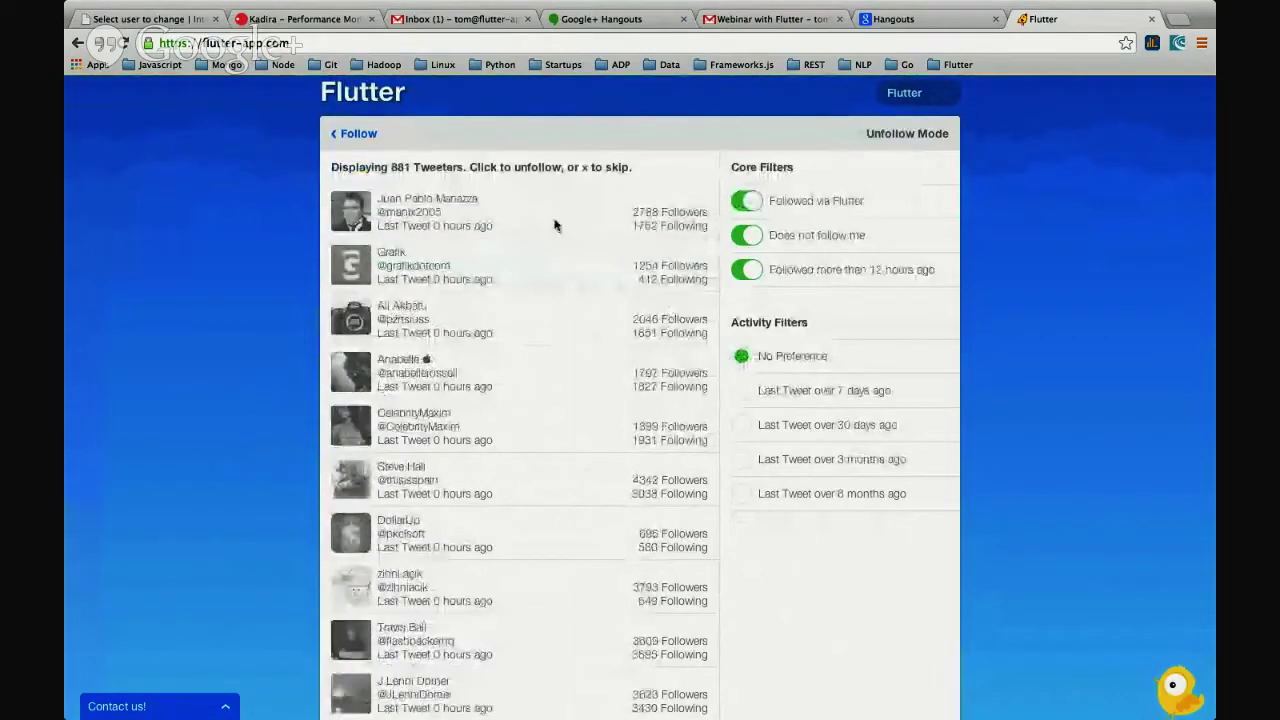
pyautogui.click(555, 225)
pyautogui.click(555, 225)
pyautogui.click(555, 225)
pyautogui.click(556, 226)
pyautogui.click(556, 226)
pyautogui.click(557, 227)
pyautogui.click(556, 226)
pyautogui.click(556, 226)
pyautogui.click(556, 226)
pyautogui.click(556, 226)
pyautogui.click(556, 226)
pyautogui.click(556, 226)
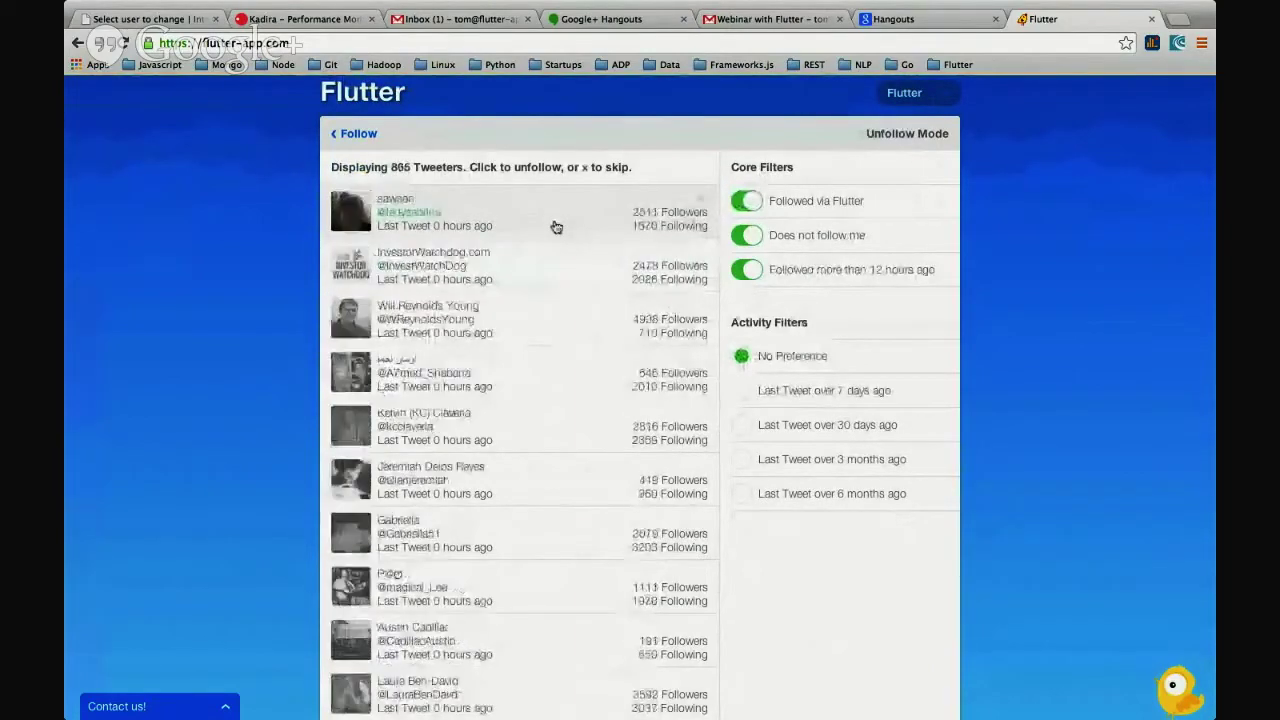
pyautogui.click(556, 226)
pyautogui.click(556, 226)
pyautogui.click(556, 226)
pyautogui.click(556, 226)
pyautogui.click(556, 226)
pyautogui.click(556, 226)
pyautogui.click(556, 226)
pyautogui.click(556, 227)
pyautogui.click(556, 227)
pyautogui.click(556, 227)
pyautogui.click(556, 227)
pyautogui.click(556, 227)
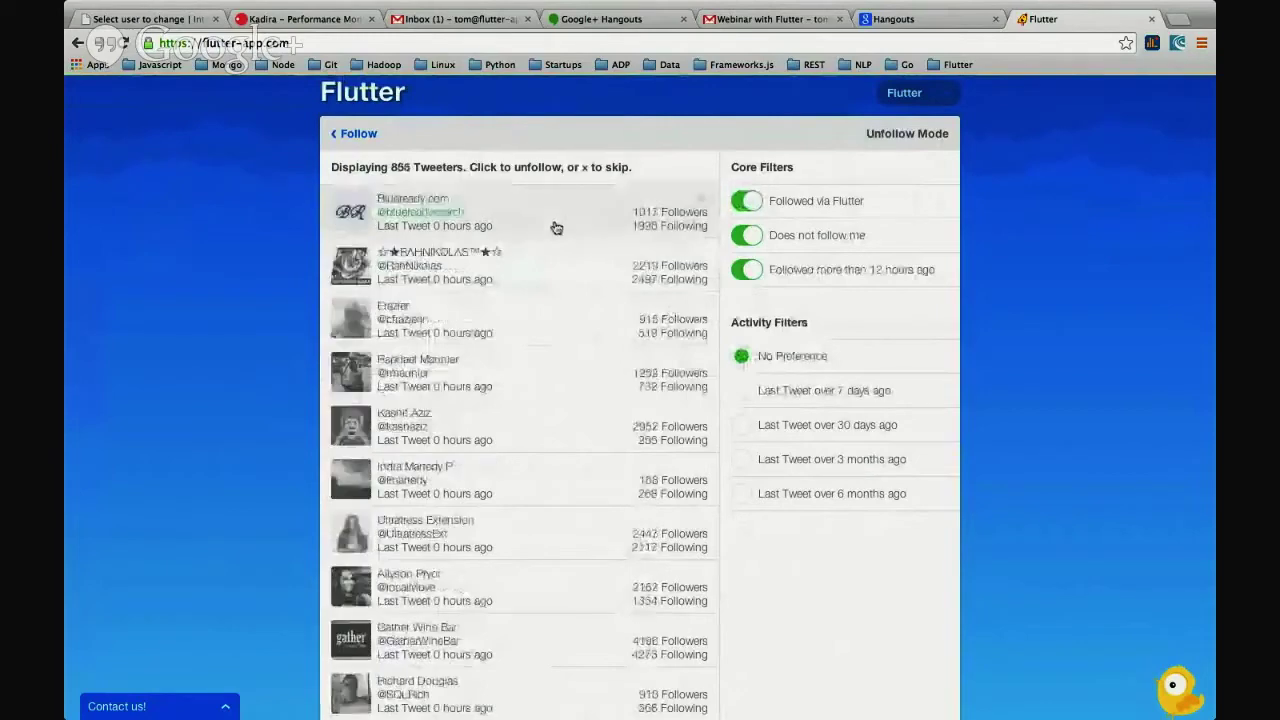
pyautogui.click(556, 227)
pyautogui.click(556, 227)
pyautogui.click(556, 227)
pyautogui.click(556, 227)
pyautogui.click(556, 227)
pyautogui.click(556, 227)
pyautogui.click(556, 227)
pyautogui.click(556, 227)
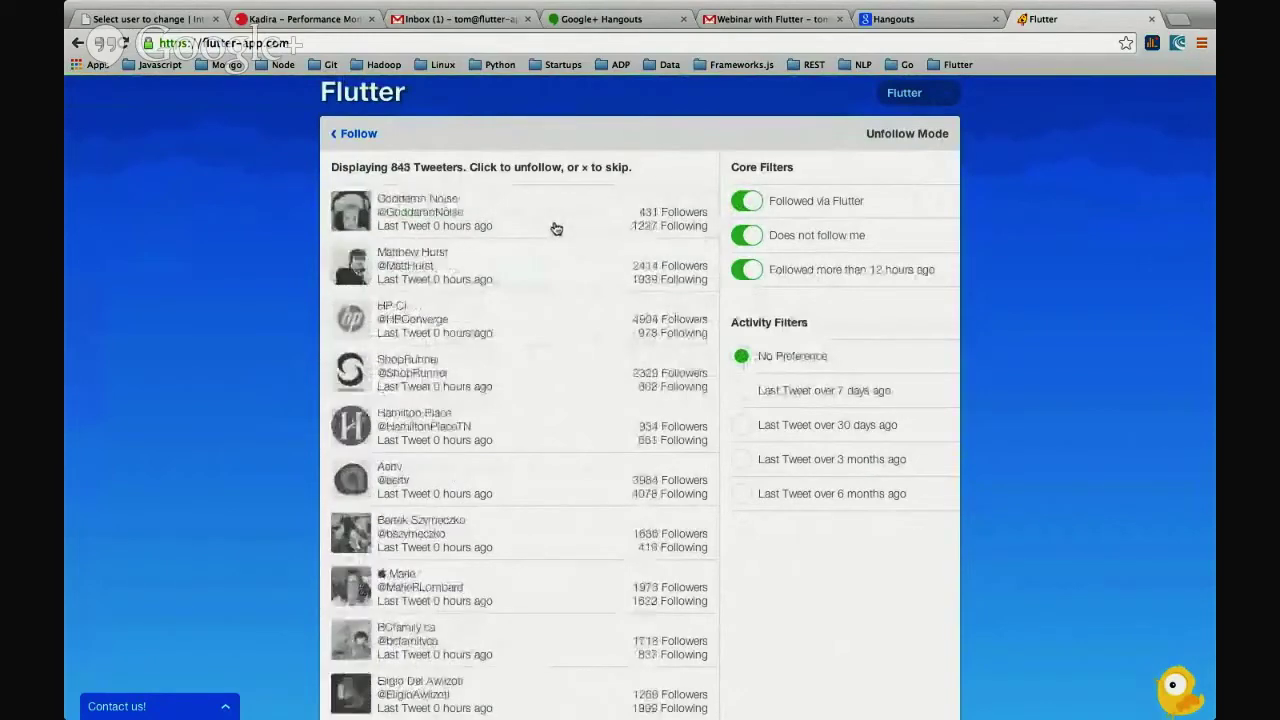
pyautogui.click(556, 227)
pyautogui.click(556, 227)
pyautogui.click(556, 227)
pyautogui.click(556, 227)
pyautogui.click(556, 227)
pyautogui.click(556, 227)
pyautogui.click(556, 227)
pyautogui.click(556, 227)
pyautogui.click(556, 227)
pyautogui.click(556, 227)
pyautogui.click(556, 227)
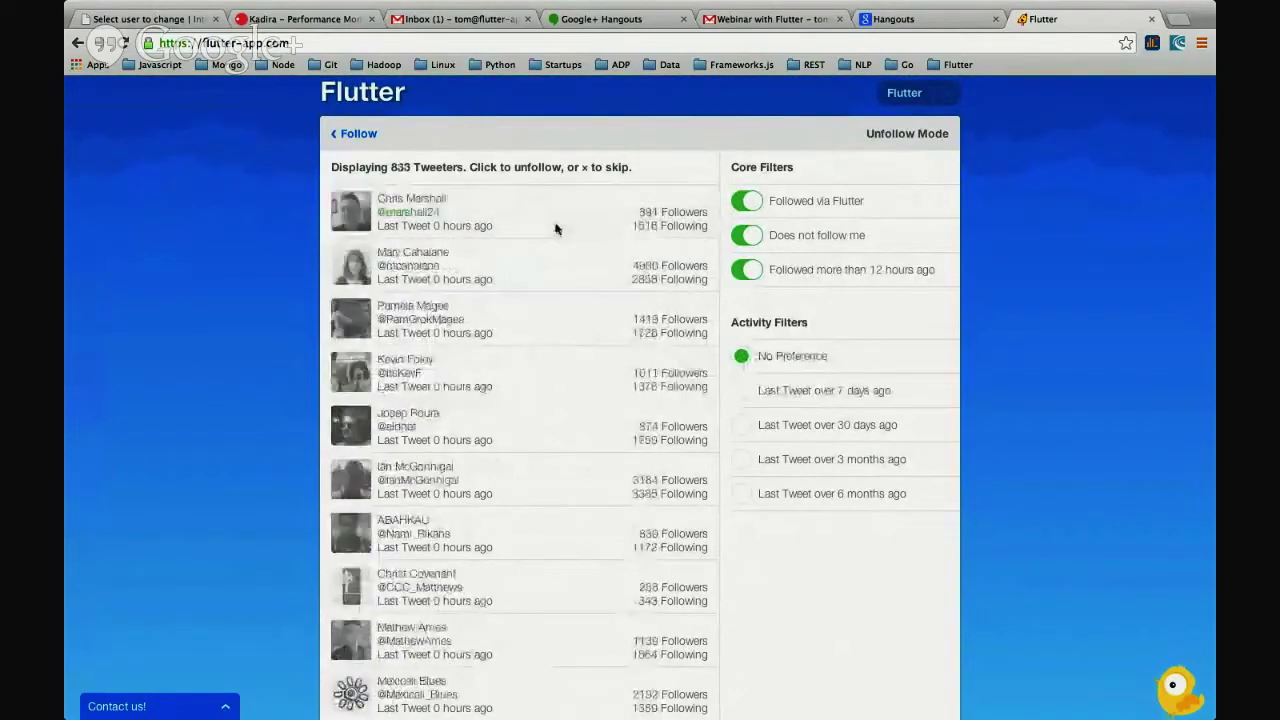
pyautogui.click(556, 227)
pyautogui.click(556, 227)
pyautogui.click(556, 227)
pyautogui.click(556, 227)
pyautogui.click(556, 227)
pyautogui.click(556, 227)
pyautogui.click(556, 227)
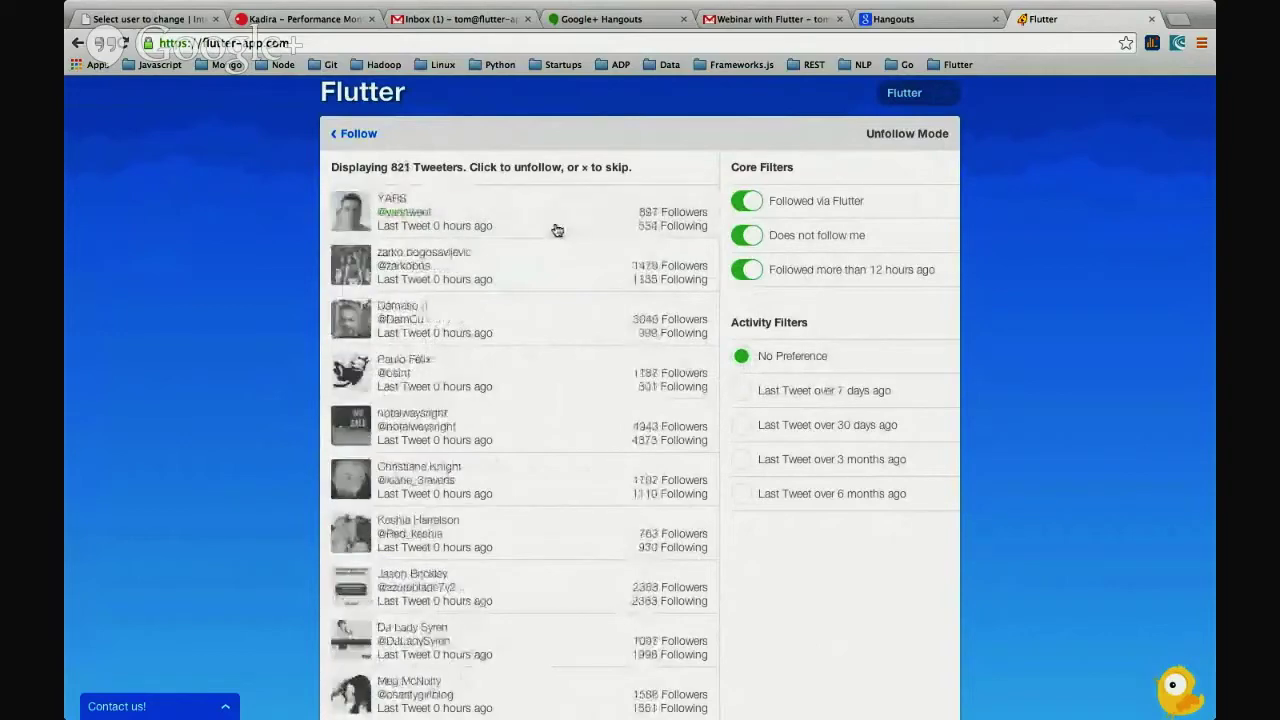
# - Keep unfollowing until 687 remain, then filter to tweeters whose last tweet was over 7 days ago
pyautogui.click(557, 230)
pyautogui.click(557, 230)
pyautogui.click(557, 230)
pyautogui.click(557, 230)
pyautogui.click(557, 230)
pyautogui.click(557, 230)
pyautogui.click(557, 230)
pyautogui.click(557, 230)
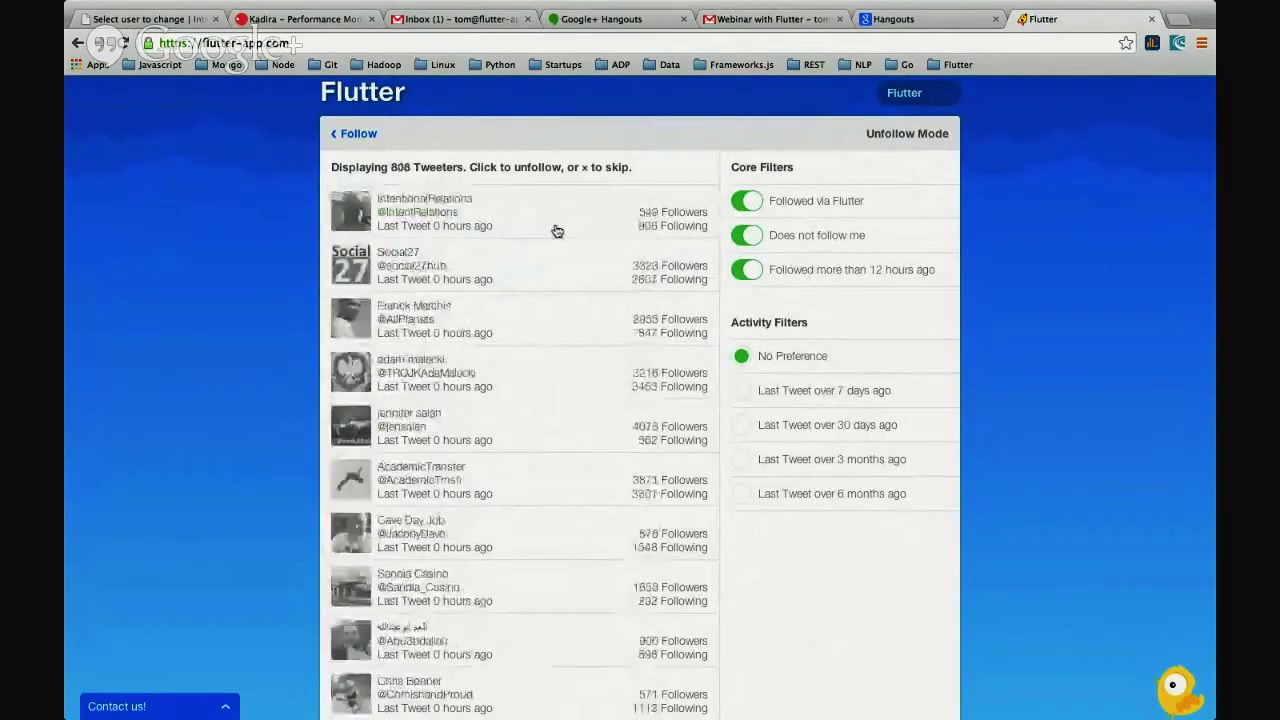
pyautogui.click(557, 230)
pyautogui.click(557, 230)
pyautogui.click(557, 230)
pyautogui.click(557, 230)
pyautogui.click(557, 230)
pyautogui.click(557, 230)
pyautogui.click(557, 230)
pyautogui.click(557, 230)
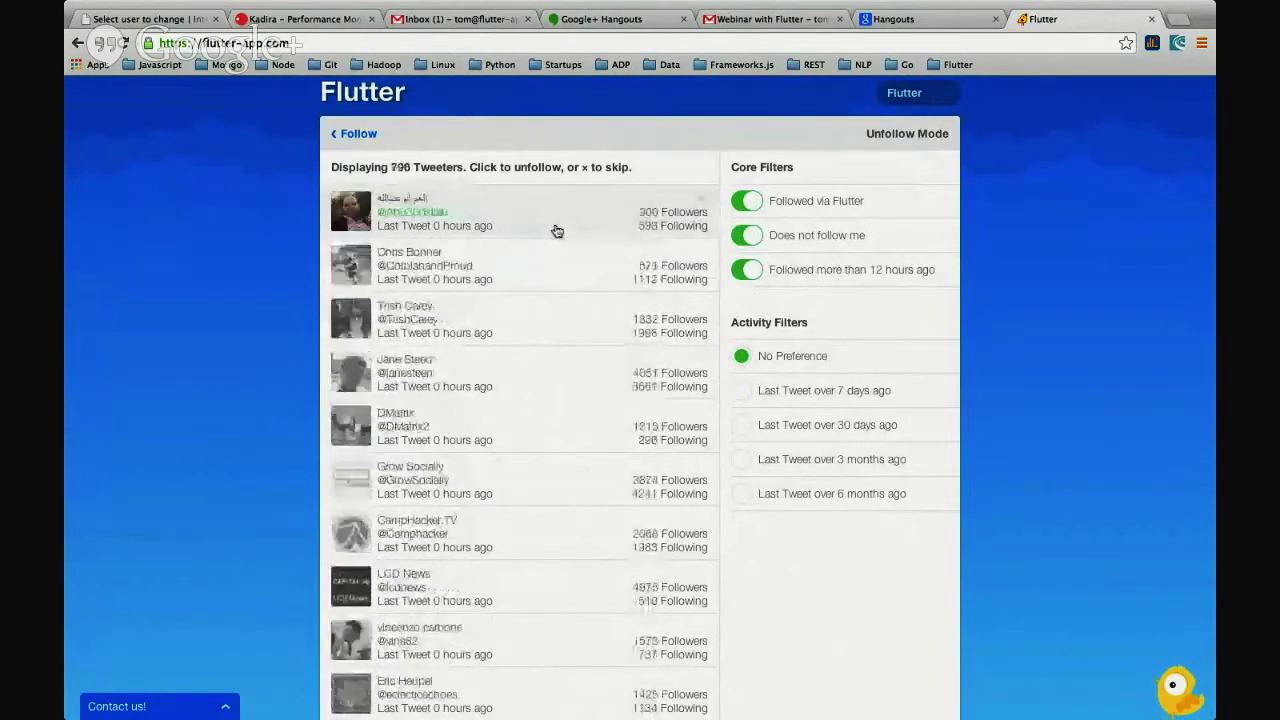
pyautogui.click(557, 230)
pyautogui.click(557, 230)
pyautogui.click(557, 230)
pyautogui.click(557, 230)
pyautogui.click(557, 230)
pyautogui.click(557, 230)
pyautogui.click(557, 230)
pyautogui.click(557, 230)
pyautogui.click(557, 230)
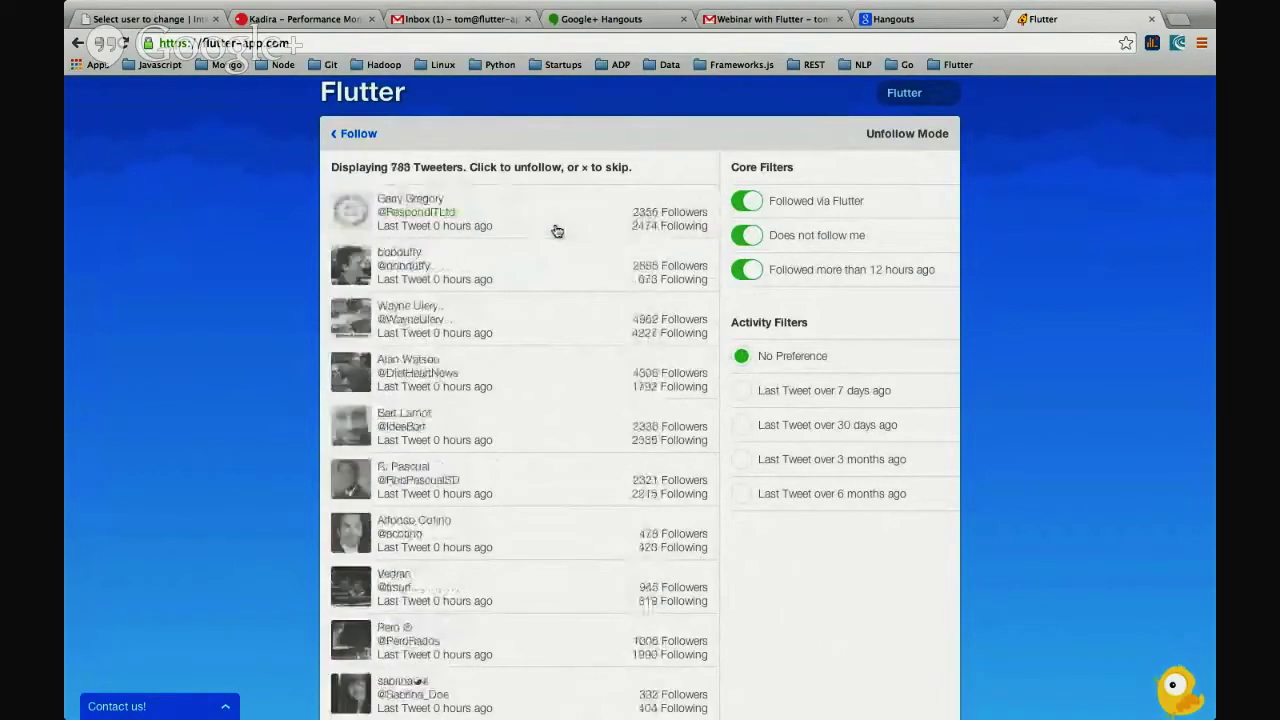
pyautogui.click(557, 230)
pyautogui.click(557, 230)
pyautogui.click(557, 230)
pyautogui.click(557, 230)
pyautogui.click(557, 230)
pyautogui.click(557, 230)
pyautogui.click(557, 230)
pyautogui.click(557, 230)
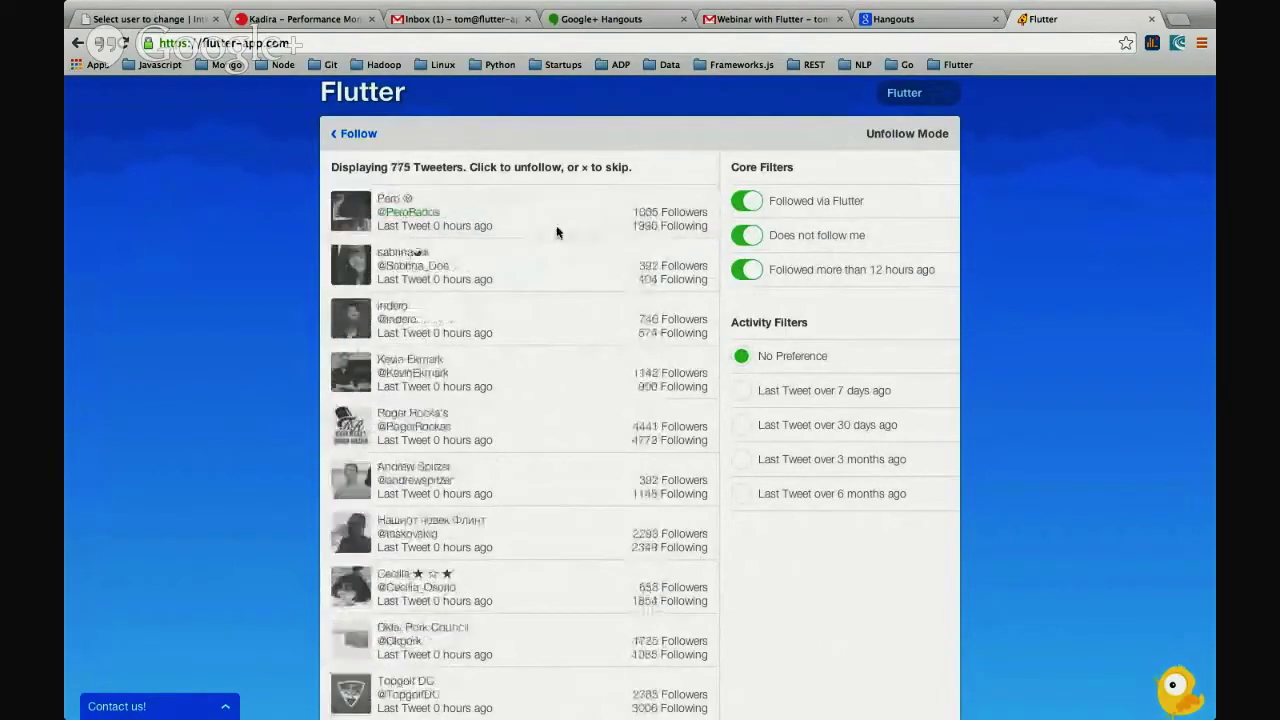
pyautogui.click(557, 232)
pyautogui.click(557, 232)
pyautogui.click(557, 232)
pyautogui.click(557, 232)
pyautogui.click(557, 232)
pyautogui.click(558, 234)
pyautogui.click(558, 234)
pyautogui.click(558, 234)
pyautogui.click(558, 234)
pyautogui.click(558, 234)
pyautogui.click(558, 234)
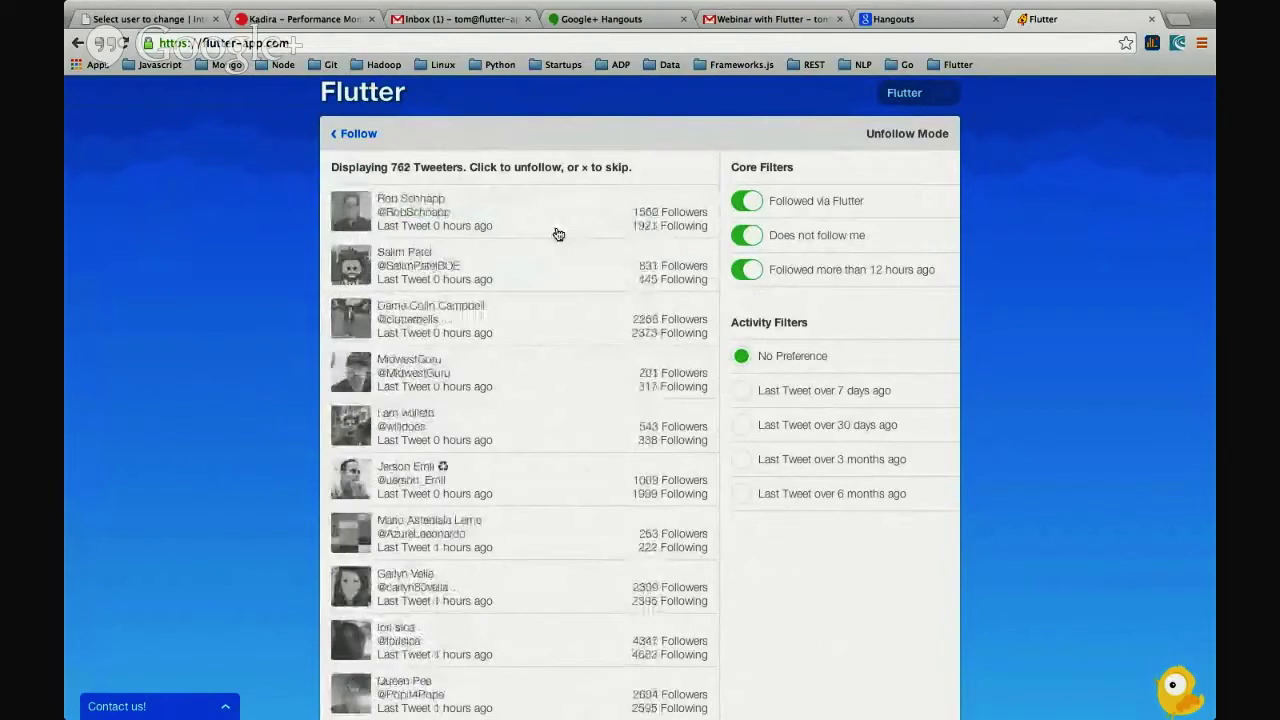
pyautogui.click(558, 234)
pyautogui.click(558, 234)
pyautogui.click(558, 234)
pyautogui.click(558, 234)
pyautogui.click(558, 234)
pyautogui.click(558, 234)
pyautogui.click(558, 234)
pyautogui.click(558, 234)
pyautogui.click(559, 234)
pyautogui.click(559, 234)
pyautogui.click(559, 234)
pyautogui.click(559, 234)
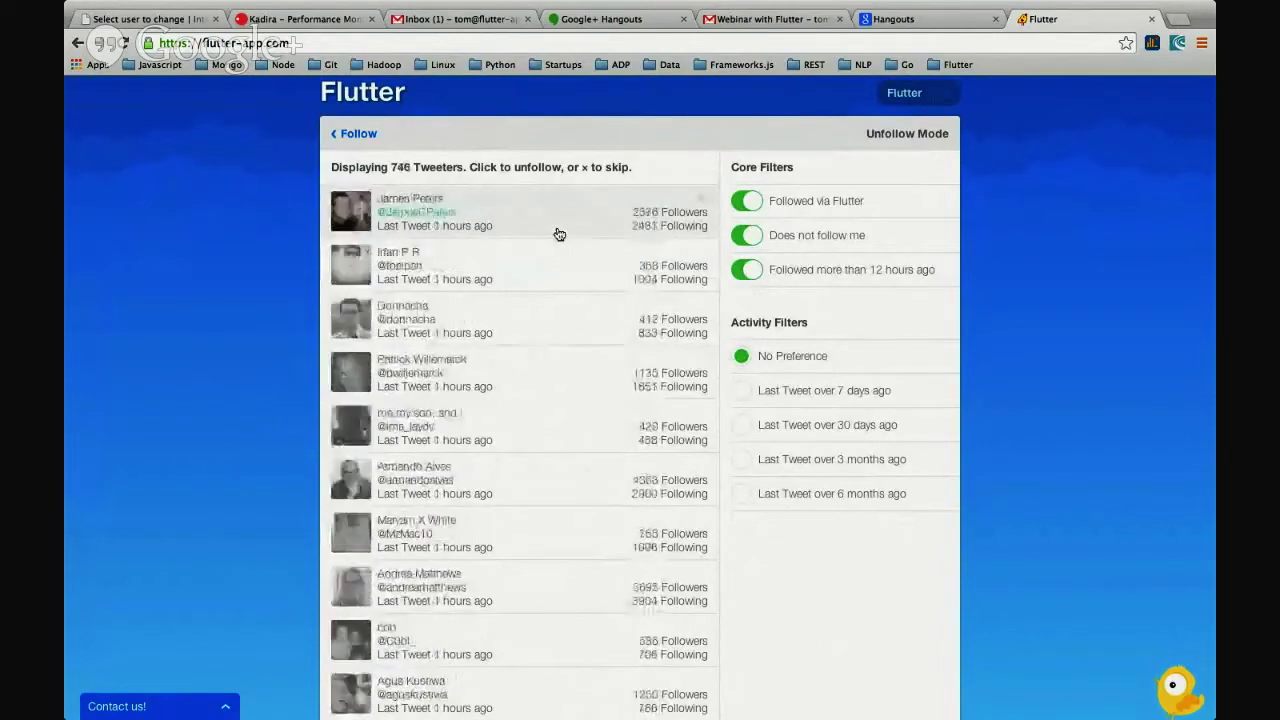
pyautogui.click(559, 234)
pyautogui.click(559, 234)
pyautogui.click(559, 234)
pyautogui.click(559, 234)
pyautogui.click(559, 234)
pyautogui.click(559, 234)
pyautogui.click(559, 234)
pyautogui.click(559, 234)
pyautogui.click(559, 234)
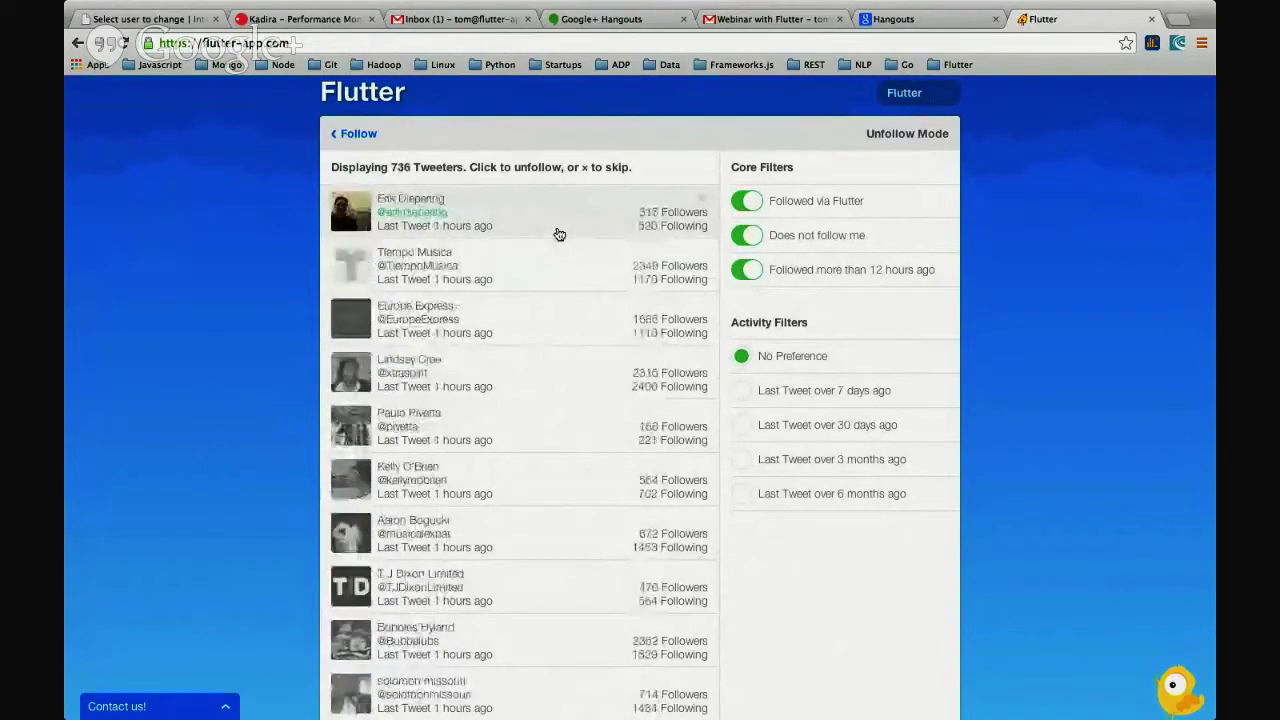
pyautogui.click(559, 234)
pyautogui.click(559, 234)
pyautogui.click(559, 234)
pyautogui.click(559, 234)
pyautogui.click(559, 234)
pyautogui.click(559, 234)
pyautogui.click(559, 234)
pyautogui.click(559, 234)
pyautogui.click(559, 234)
pyautogui.click(559, 234)
pyautogui.click(559, 234)
pyautogui.click(559, 234)
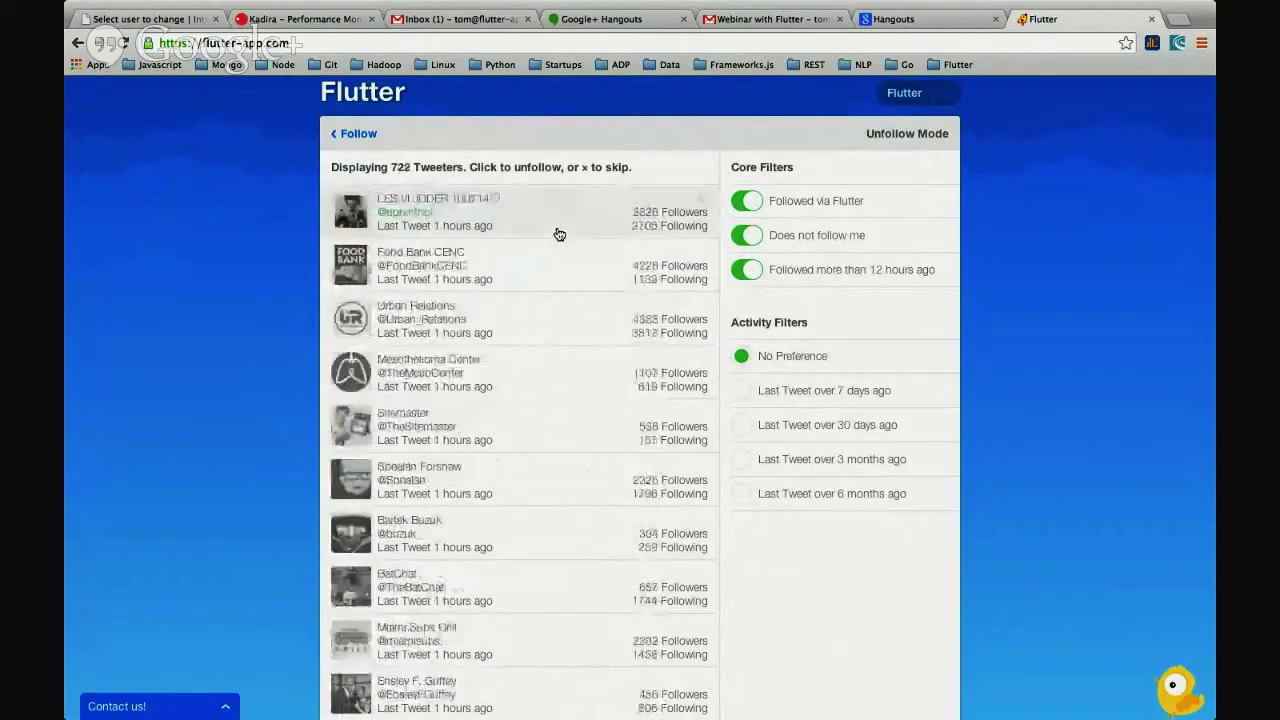
pyautogui.click(559, 234)
pyautogui.click(559, 234)
pyautogui.click(559, 234)
pyautogui.click(559, 234)
pyautogui.click(559, 234)
pyautogui.click(559, 234)
pyautogui.click(559, 234)
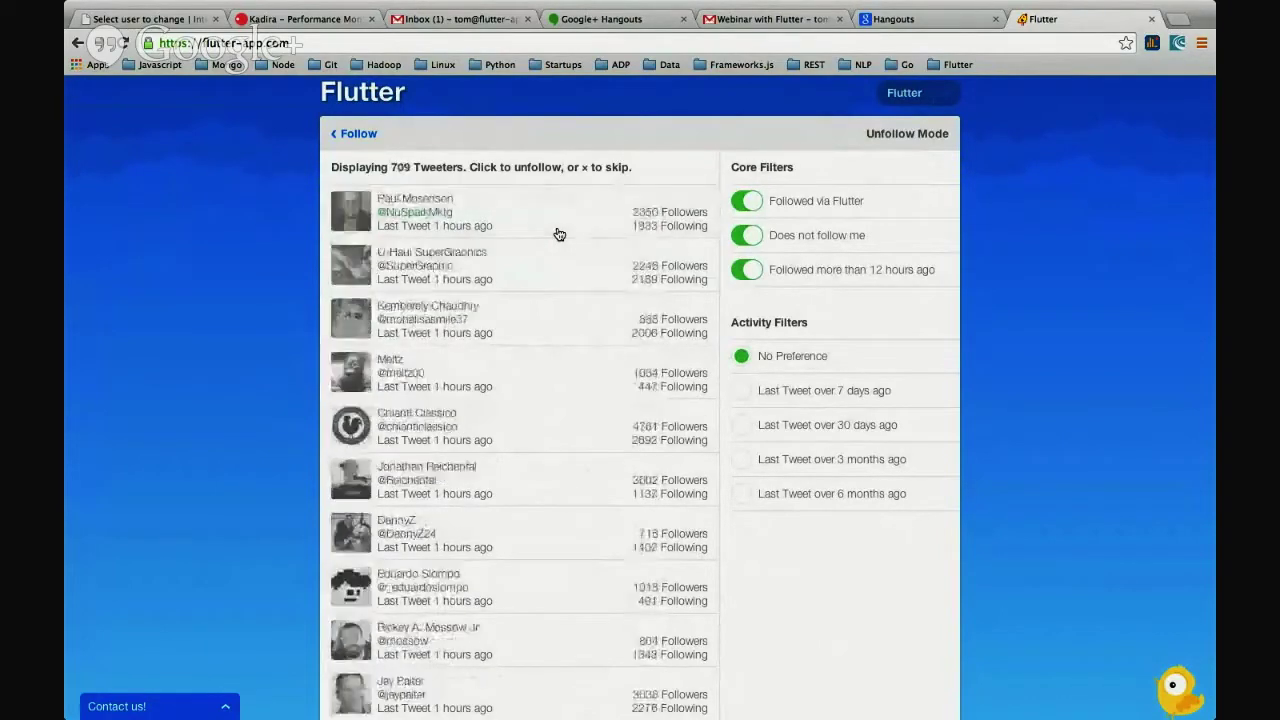
pyautogui.click(559, 234)
pyautogui.click(559, 234)
pyautogui.click(559, 234)
pyautogui.click(559, 234)
pyautogui.click(559, 234)
pyautogui.click(559, 234)
pyautogui.click(559, 234)
pyautogui.click(559, 234)
pyautogui.click(559, 234)
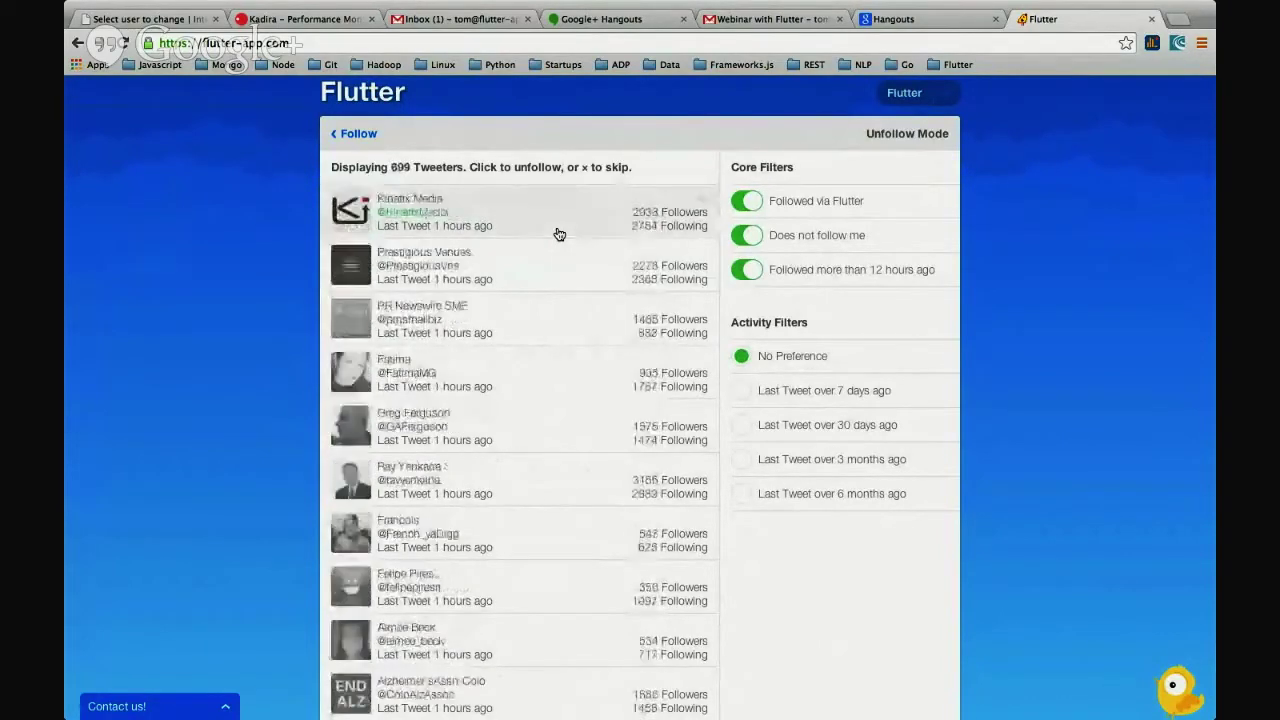
pyautogui.click(559, 234)
pyautogui.click(559, 234)
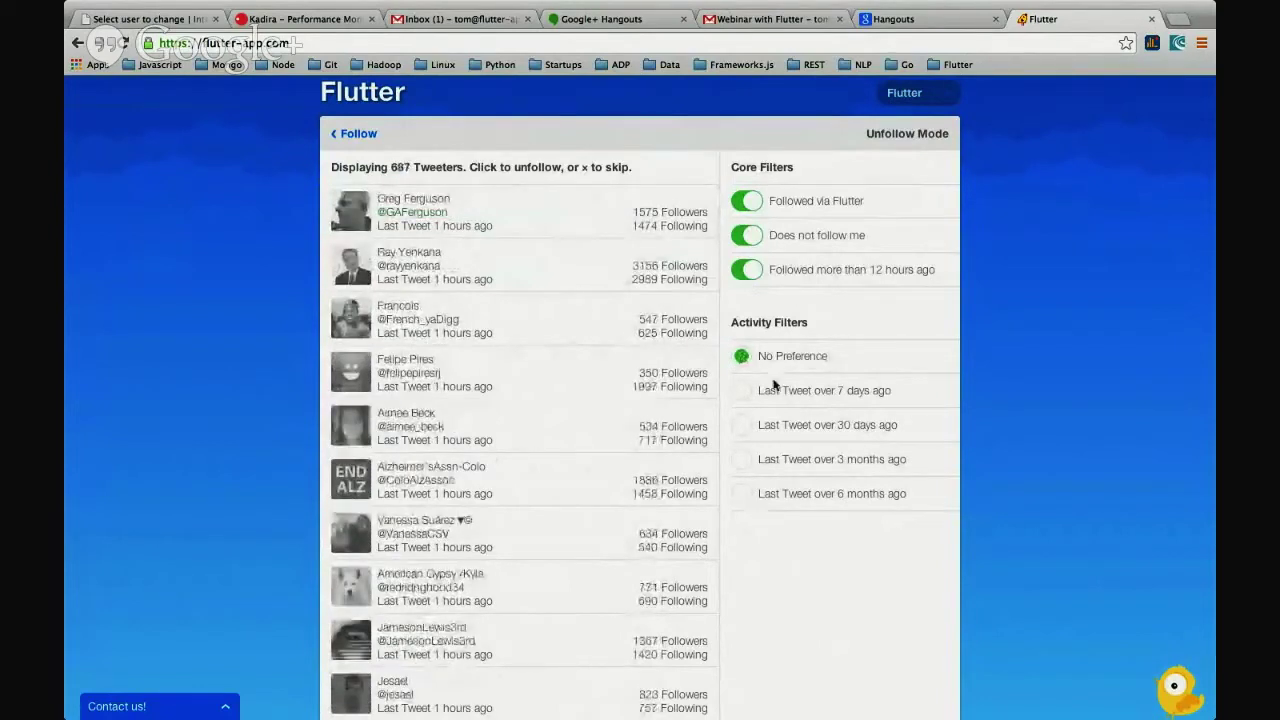
pyautogui.click(742, 390)
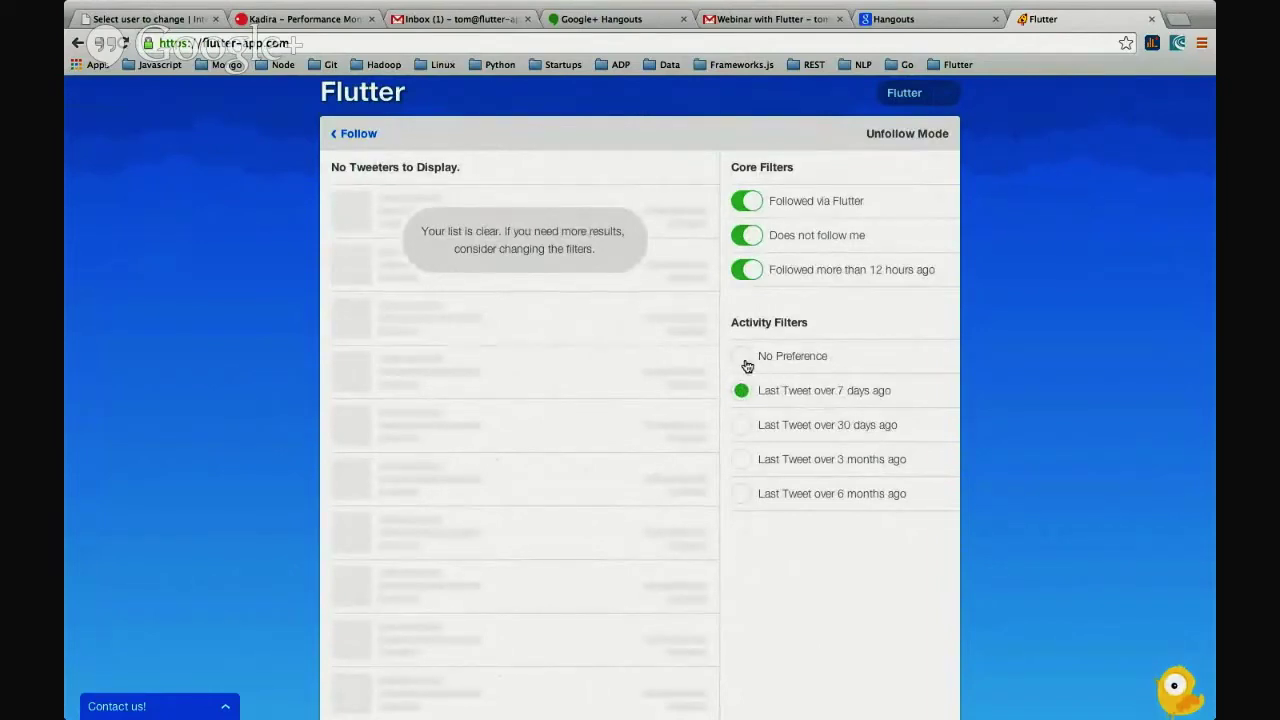
# - Turn off the followed over 12 hours, does not follow me, and followed via Flutter filters
pyautogui.scroll(-1, 380, 140)
pyautogui.scroll(1, 378, 150)
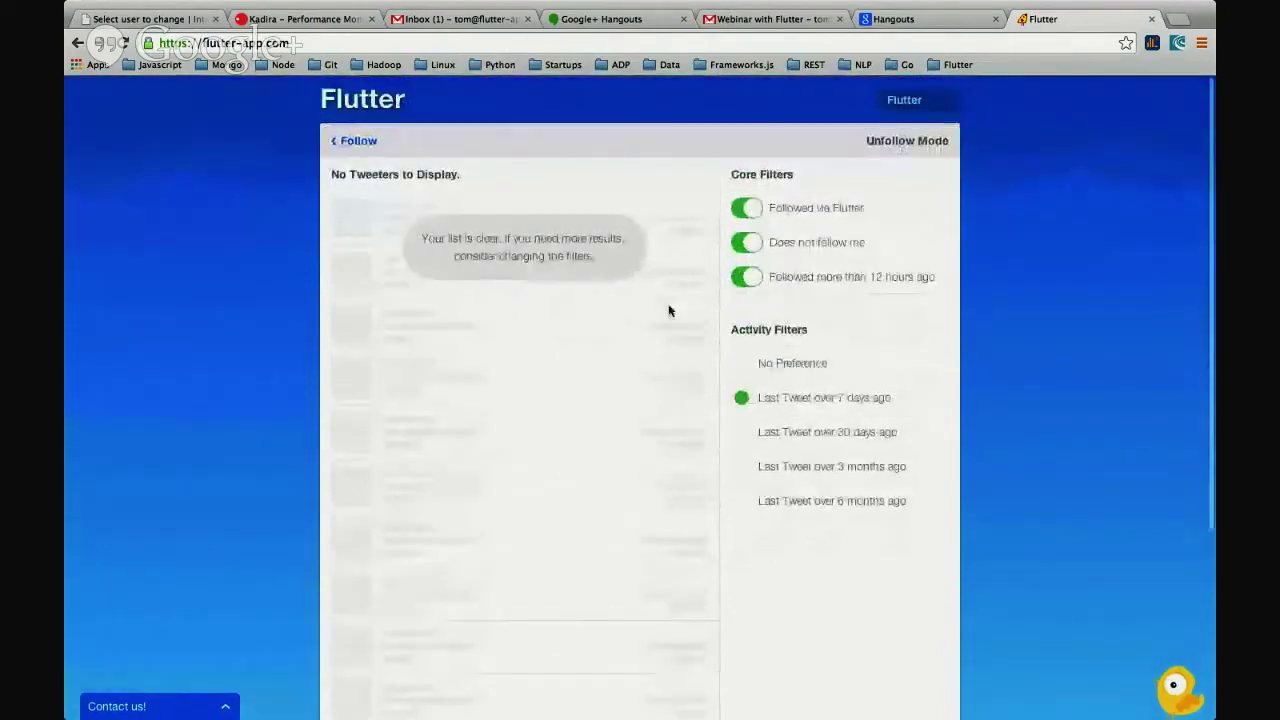
pyautogui.click(747, 278)
pyautogui.click(745, 236)
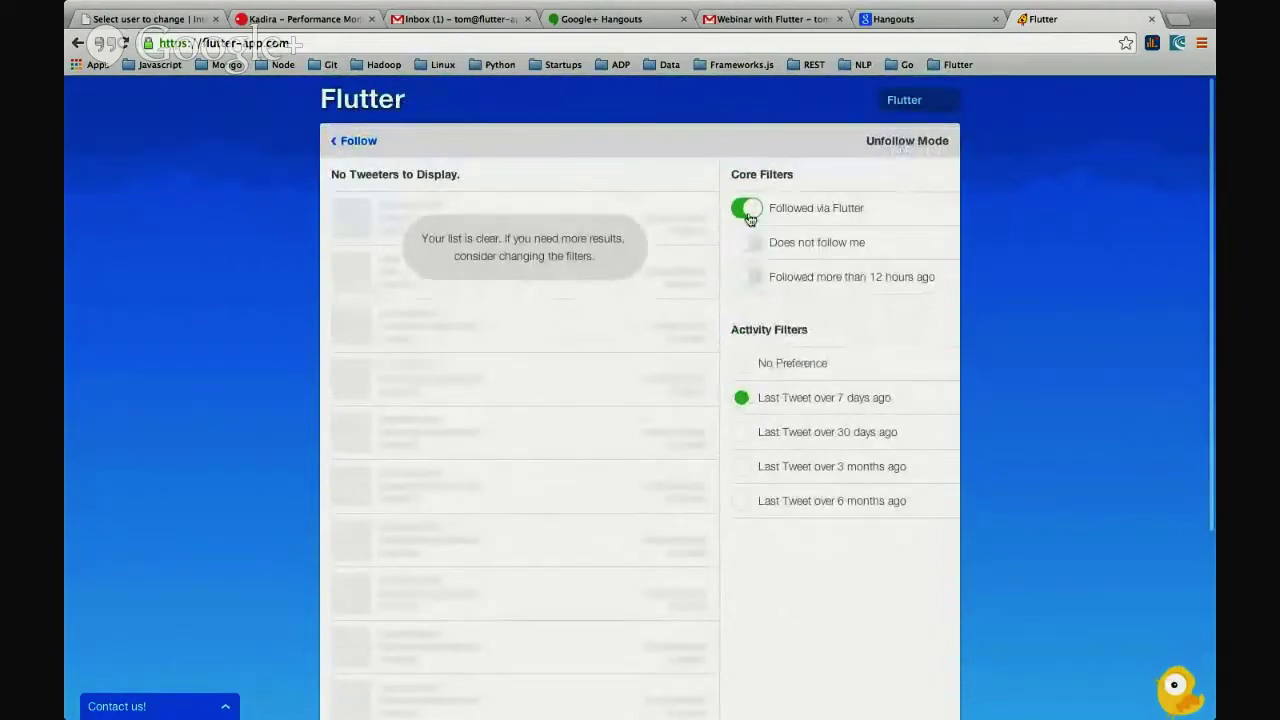
pyautogui.click(748, 210)
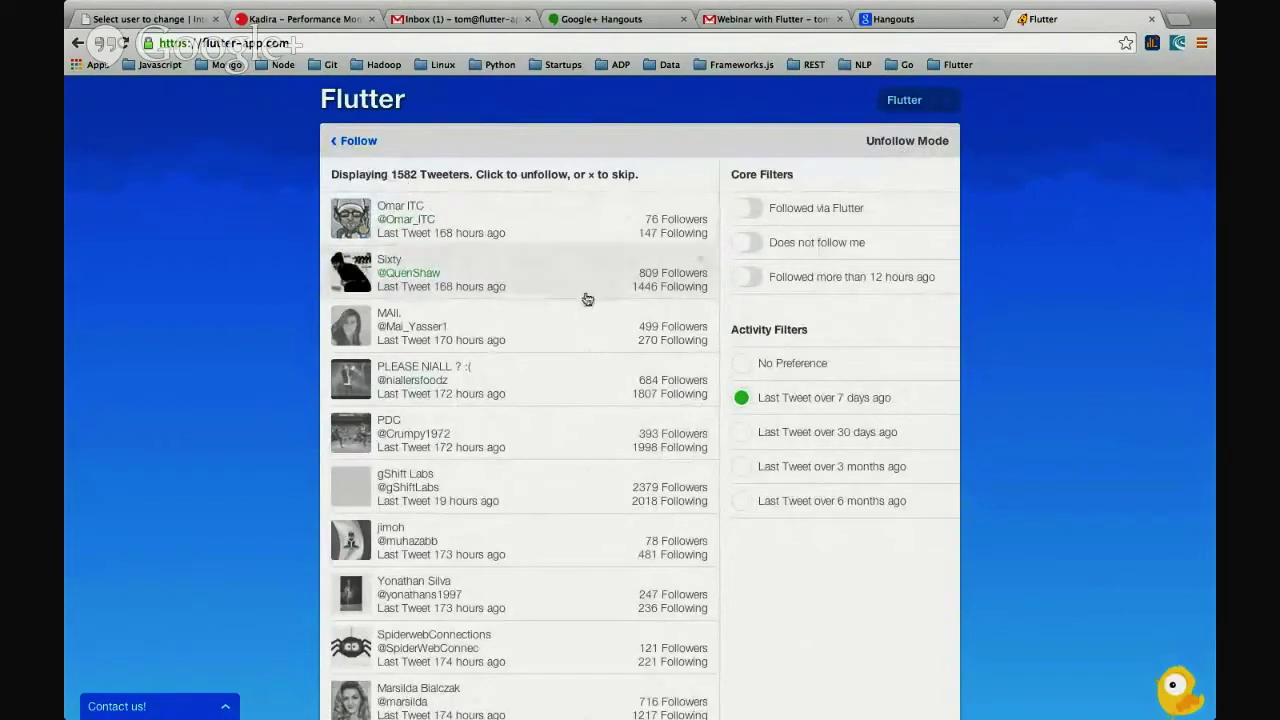
# - Try the 6-month, 3-month, 30-day and 7-day inactivity filters, then set No Preference
pyautogui.click(745, 502)
pyautogui.click(743, 466)
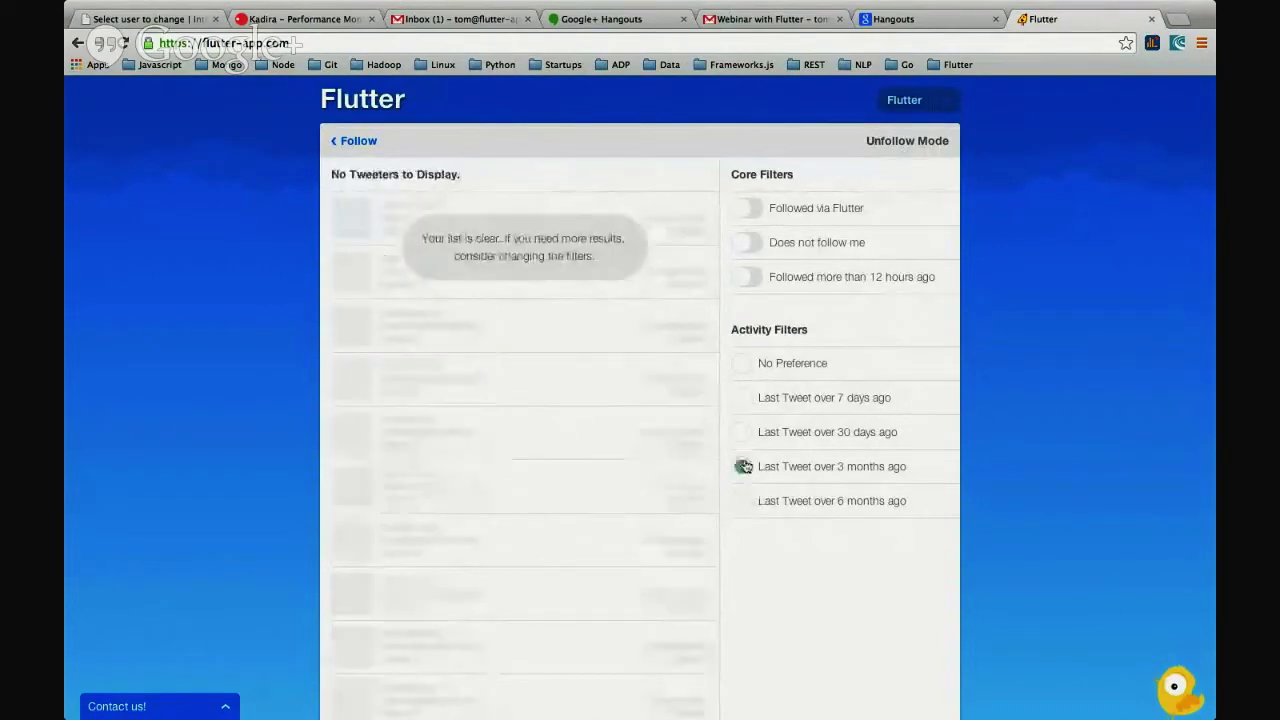
pyautogui.click(741, 432)
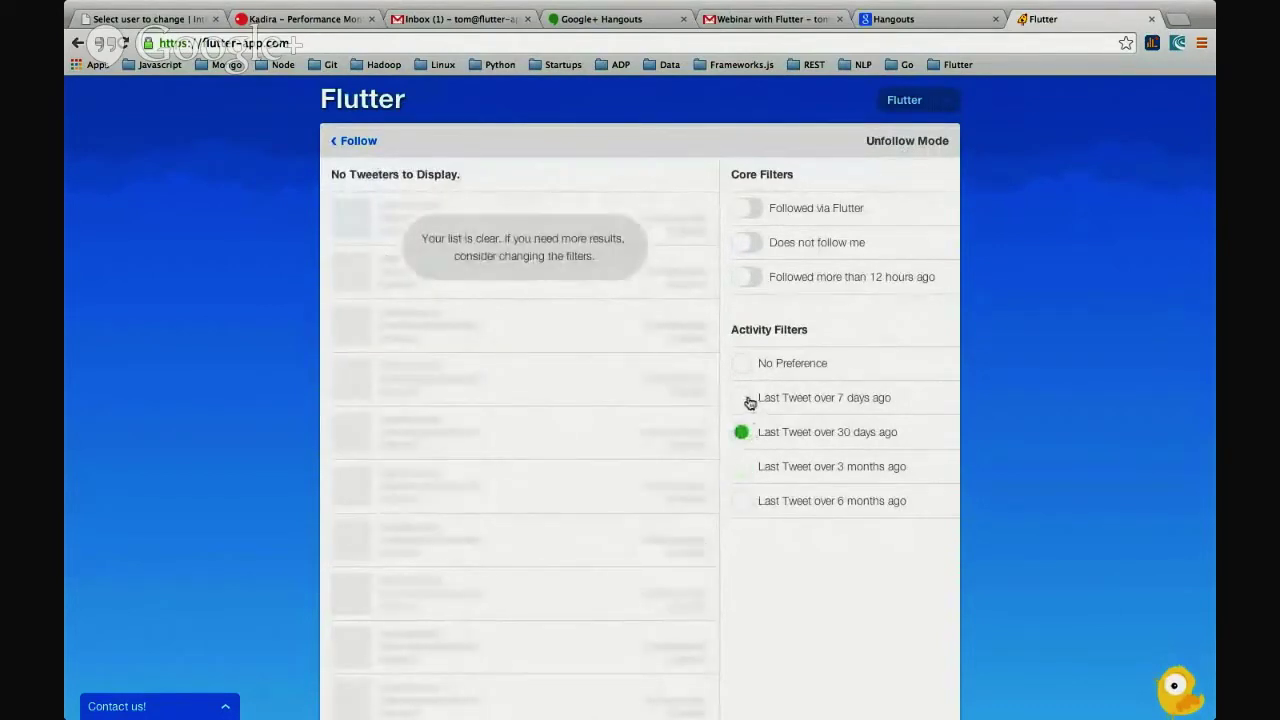
pyautogui.click(746, 399)
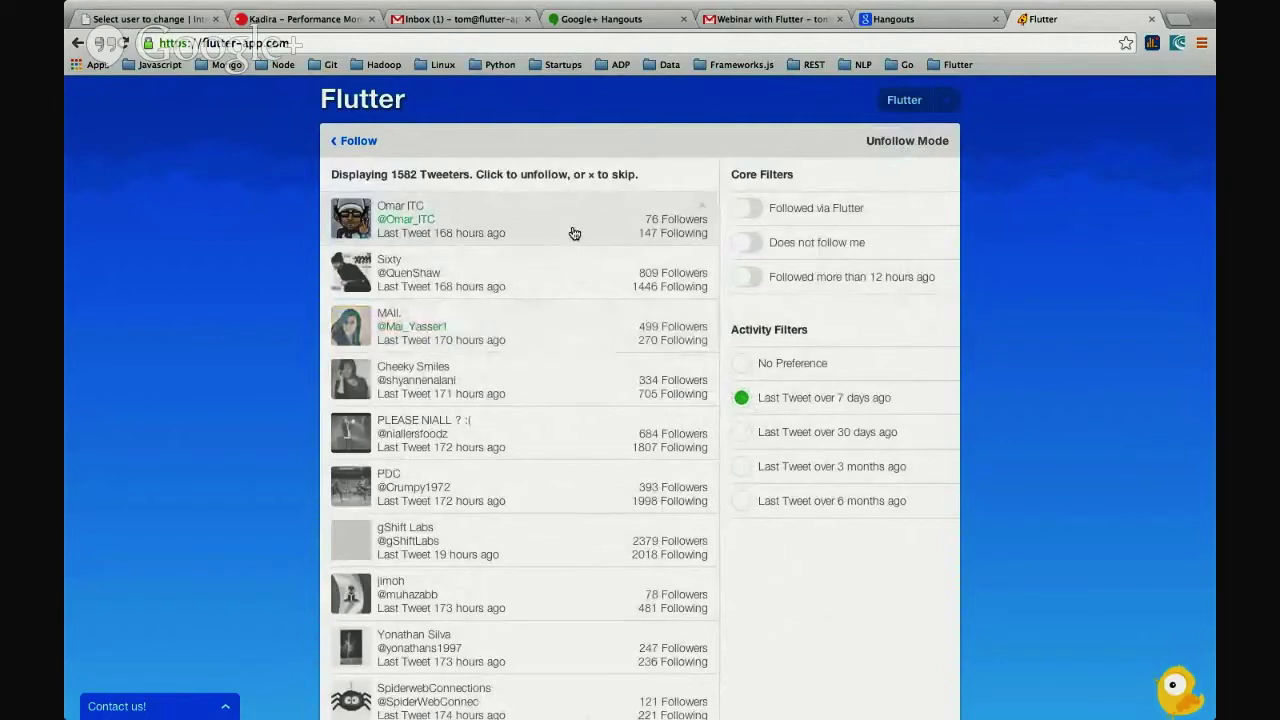
pyautogui.click(741, 363)
# - Turn the three core filters back on: over 12 hours, not following me, followed via Flutter
pyautogui.click(746, 277)
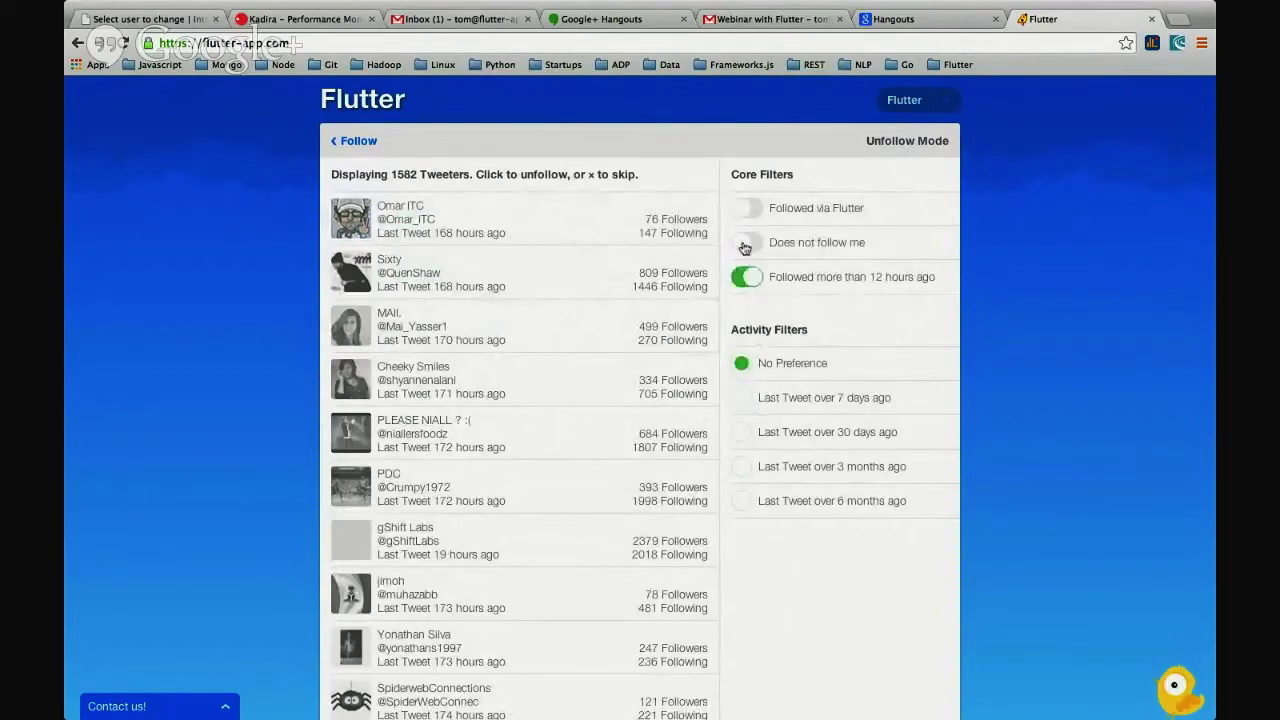
pyautogui.click(745, 248)
pyautogui.click(746, 208)
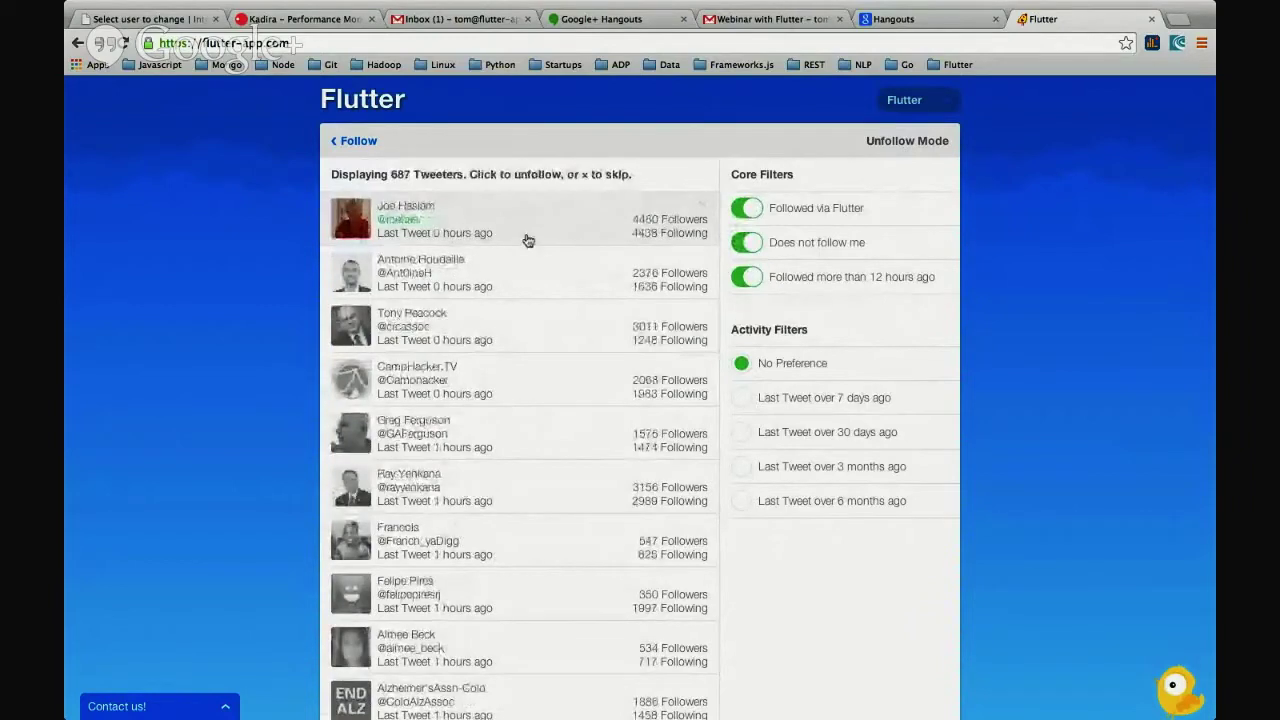
# - Unfollow the top non-followers of the 687-tweeter list one after another
pyautogui.click(540, 237)
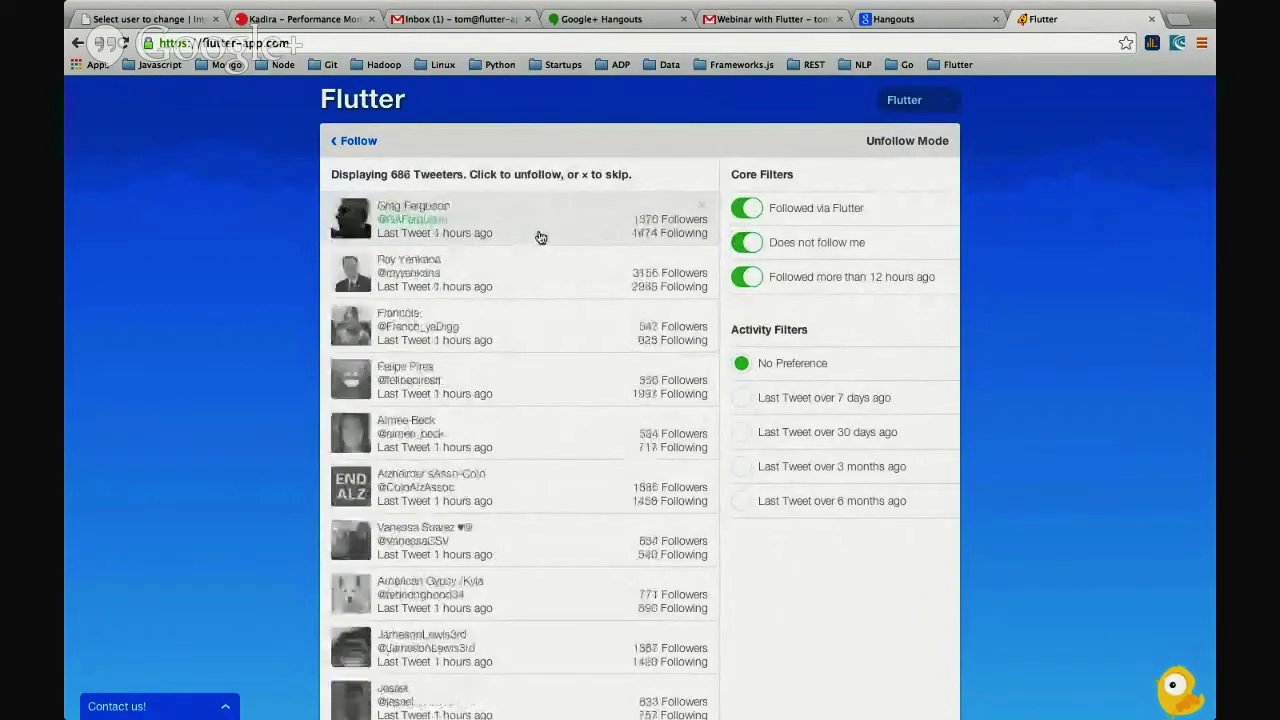
pyautogui.click(540, 237)
pyautogui.click(540, 237)
pyautogui.click(540, 237)
pyautogui.click(541, 237)
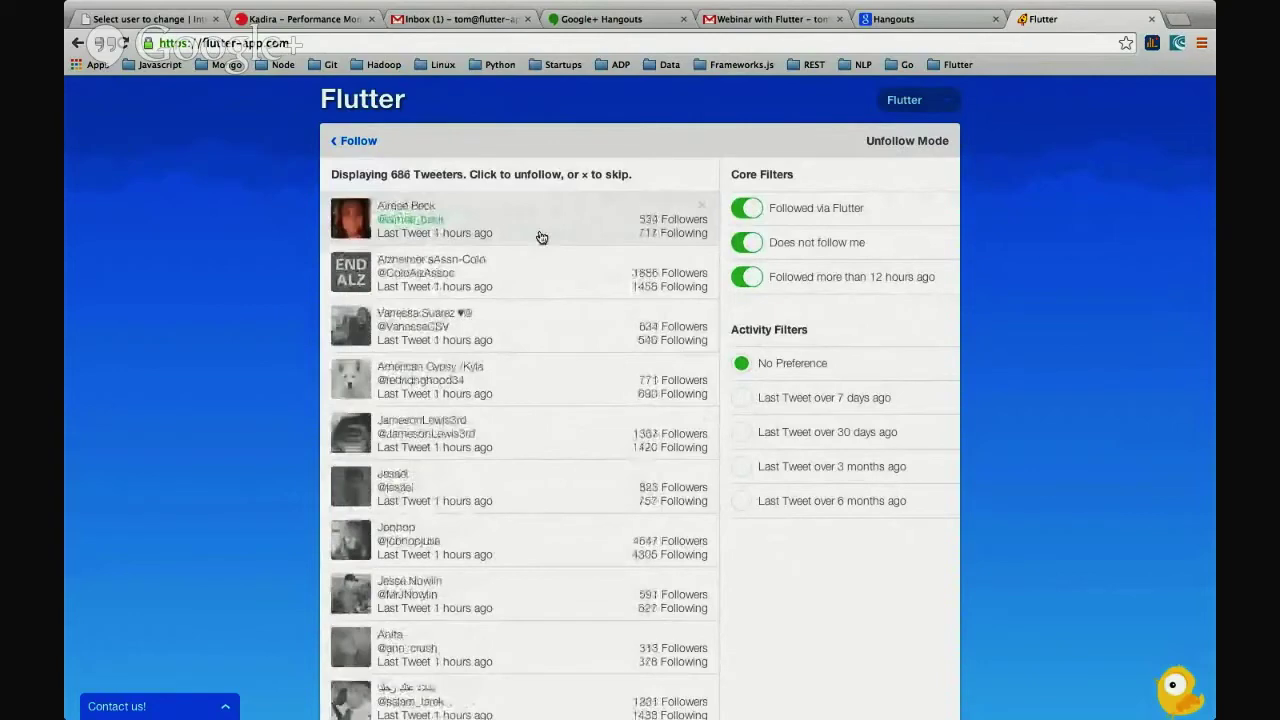
pyautogui.click(541, 237)
pyautogui.click(541, 237)
pyautogui.click(541, 236)
pyautogui.click(541, 236)
pyautogui.click(540, 235)
pyautogui.click(540, 234)
pyautogui.click(540, 233)
pyautogui.click(540, 232)
pyautogui.click(540, 232)
pyautogui.click(540, 232)
pyautogui.click(540, 232)
pyautogui.click(540, 232)
pyautogui.click(540, 232)
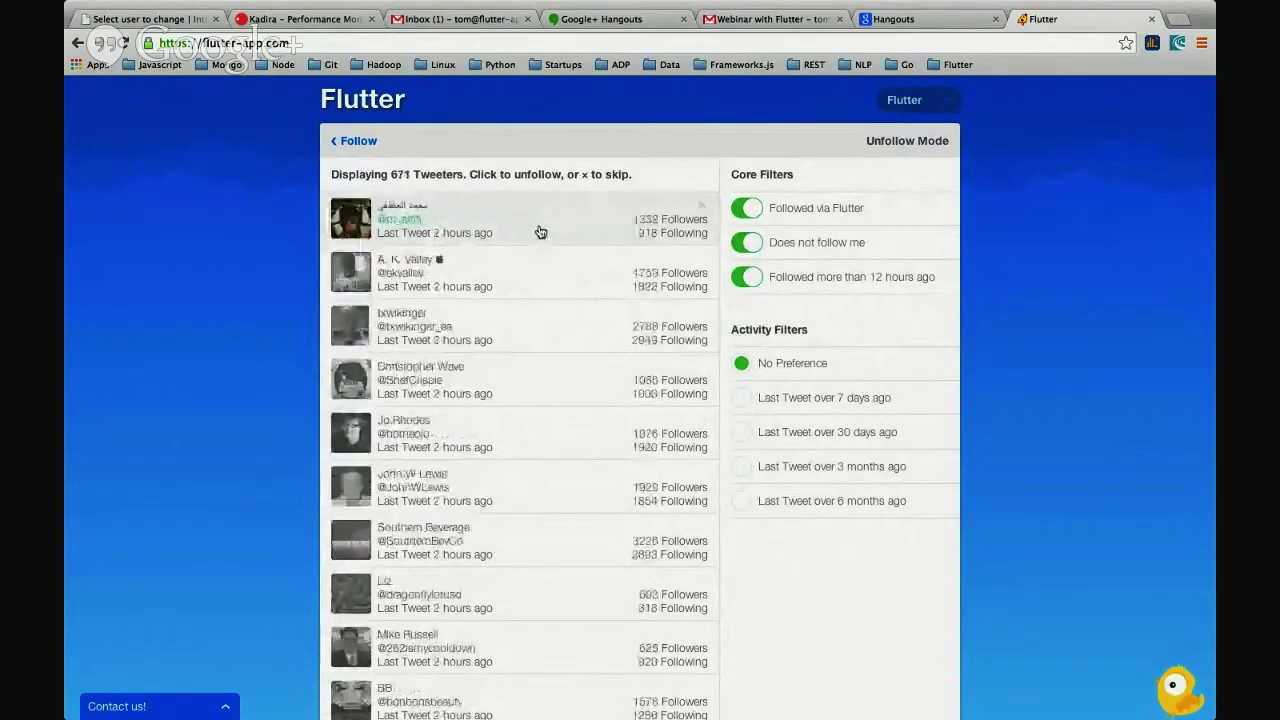
pyautogui.click(540, 232)
pyautogui.click(540, 232)
pyautogui.click(540, 232)
pyautogui.click(540, 232)
pyautogui.click(540, 232)
pyautogui.click(540, 232)
pyautogui.click(540, 232)
pyautogui.click(540, 232)
pyautogui.click(541, 232)
pyautogui.click(541, 231)
pyautogui.click(542, 231)
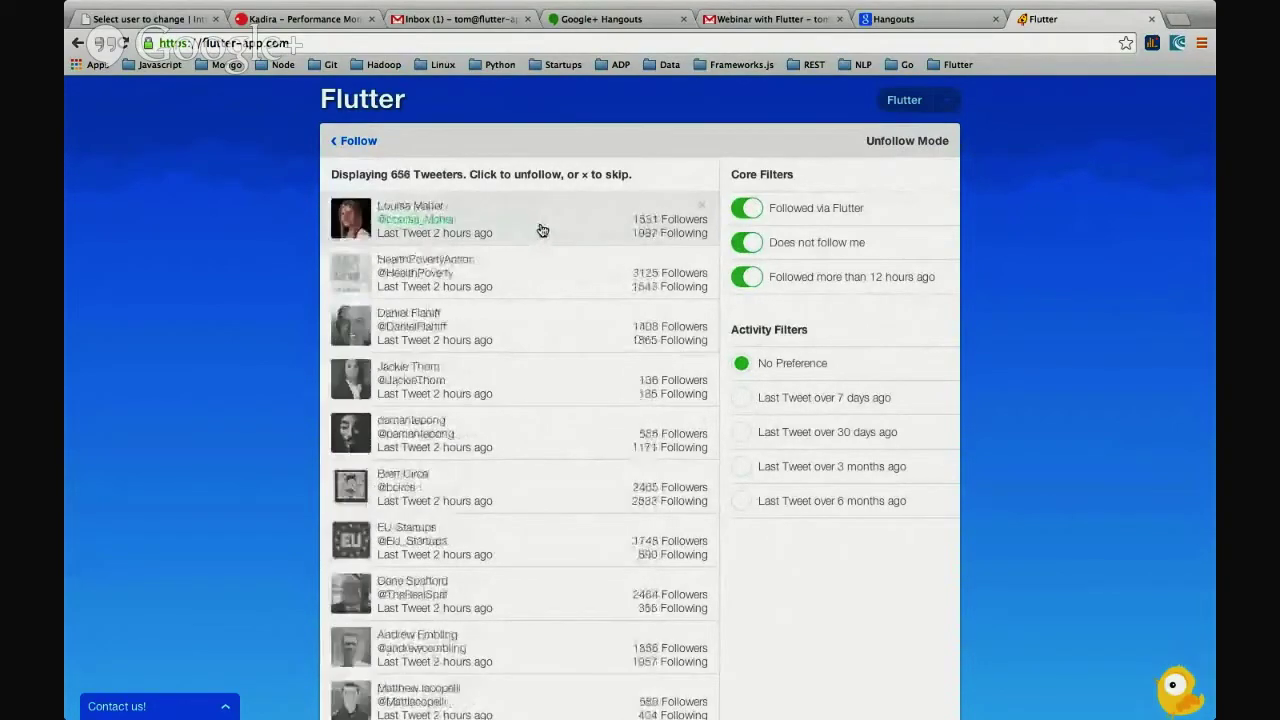
pyautogui.click(542, 231)
pyautogui.click(542, 231)
pyautogui.click(542, 231)
pyautogui.click(542, 231)
pyautogui.click(542, 231)
pyautogui.click(542, 231)
pyautogui.click(542, 231)
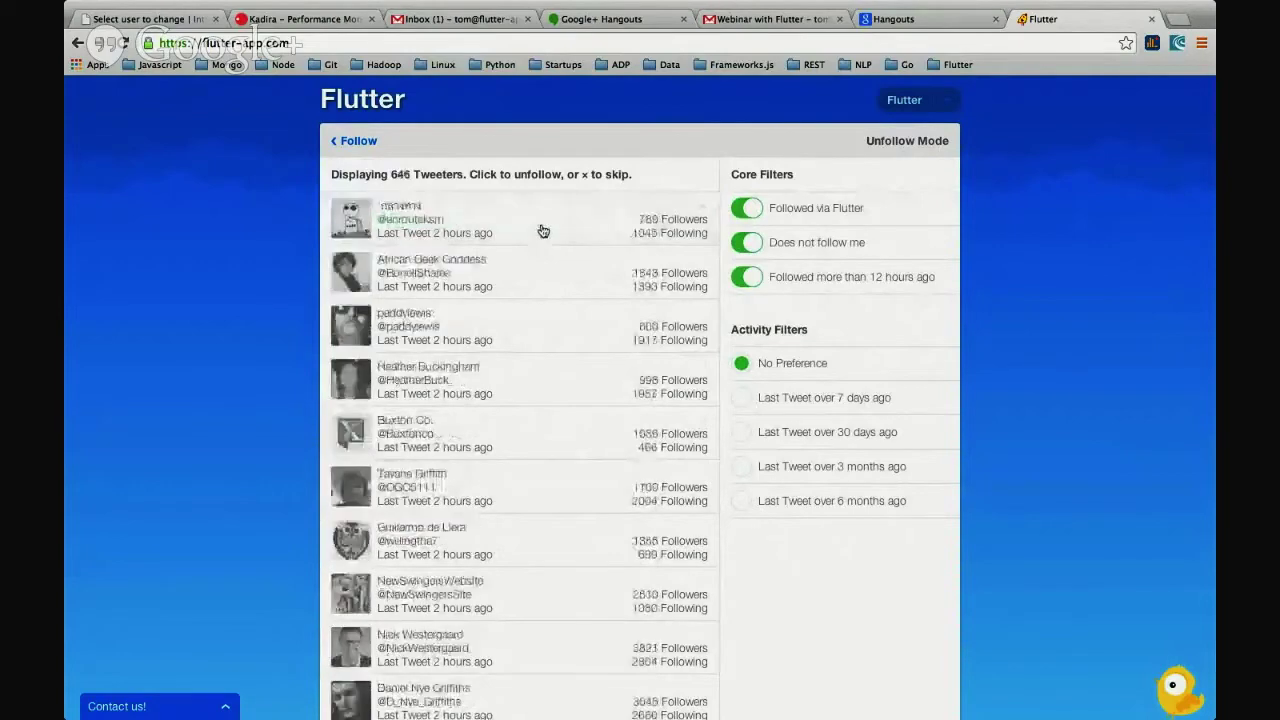
pyautogui.click(542, 231)
pyautogui.click(542, 231)
pyautogui.click(542, 231)
pyautogui.click(542, 231)
# - Continue unfollowing from the top, finishing with the x shortcut key, until 514 remain
pyautogui.click(543, 231)
pyautogui.click(543, 231)
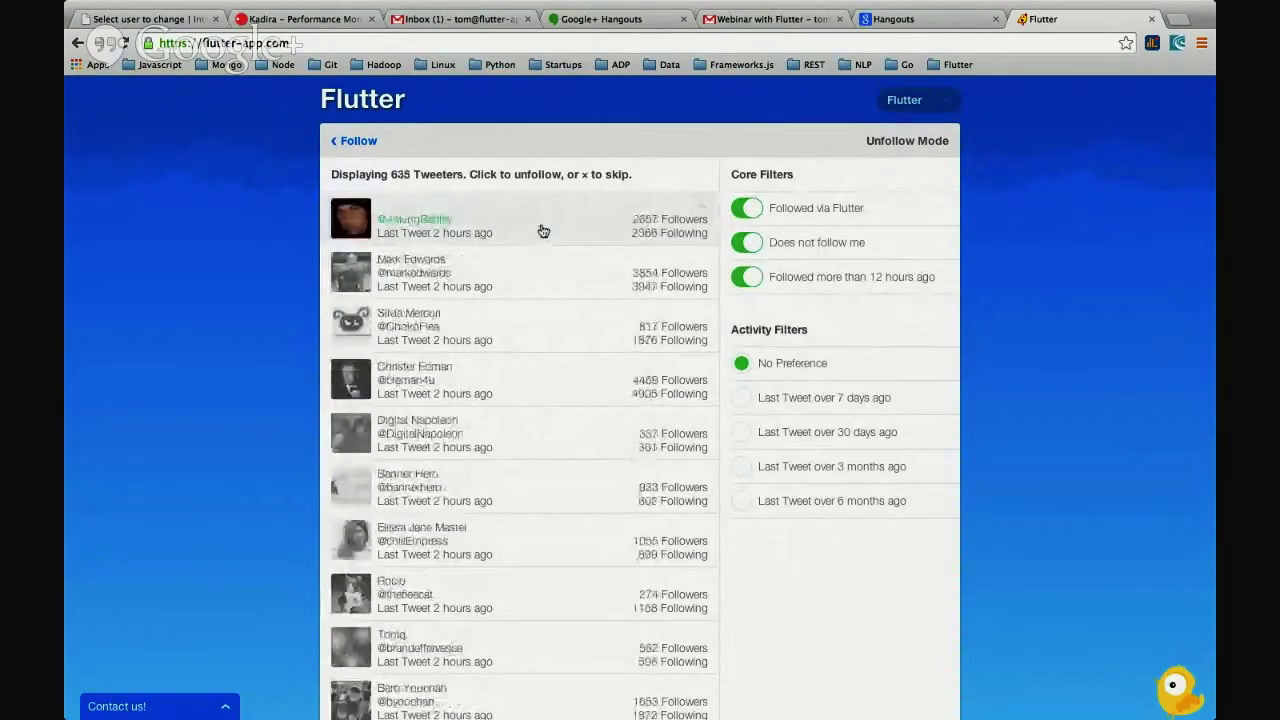
pyautogui.click(543, 231)
pyautogui.click(543, 231)
pyautogui.click(543, 231)
pyautogui.click(543, 231)
pyautogui.click(543, 231)
pyautogui.click(543, 231)
pyautogui.click(543, 231)
pyautogui.click(543, 231)
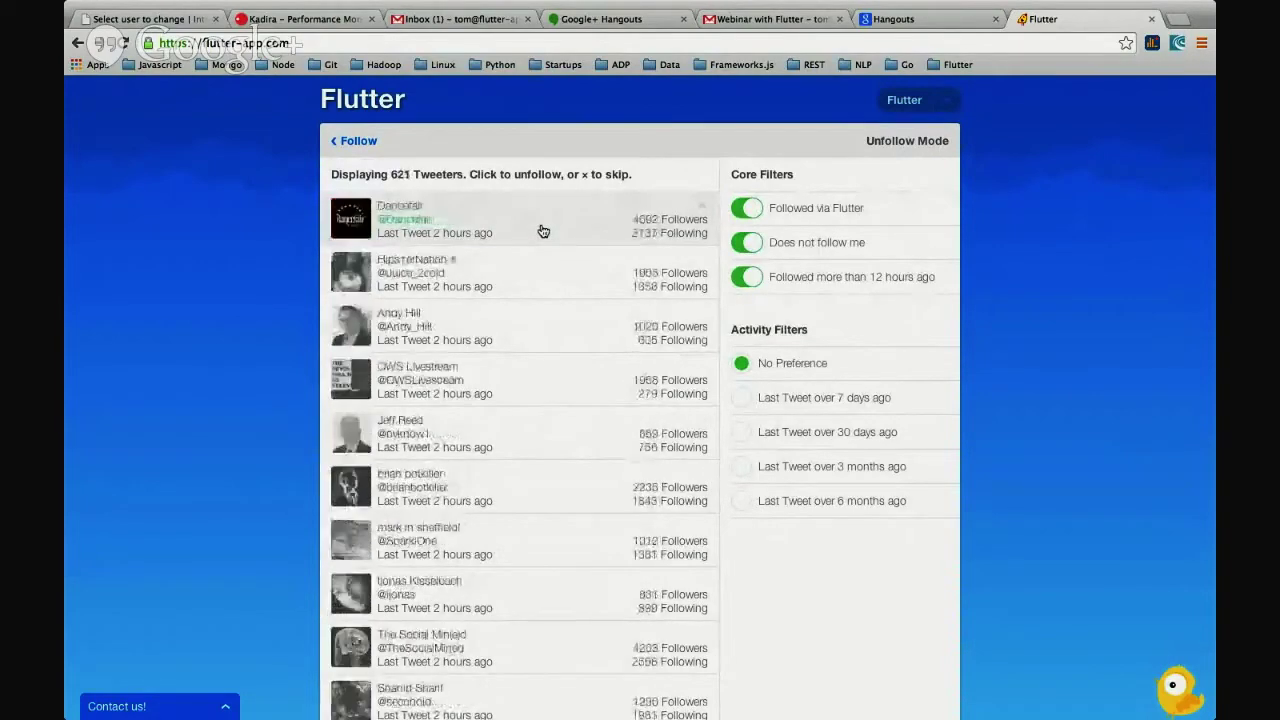
pyautogui.click(543, 231)
pyautogui.click(543, 231)
pyautogui.click(543, 231)
pyautogui.click(543, 231)
pyautogui.click(543, 231)
pyautogui.click(543, 231)
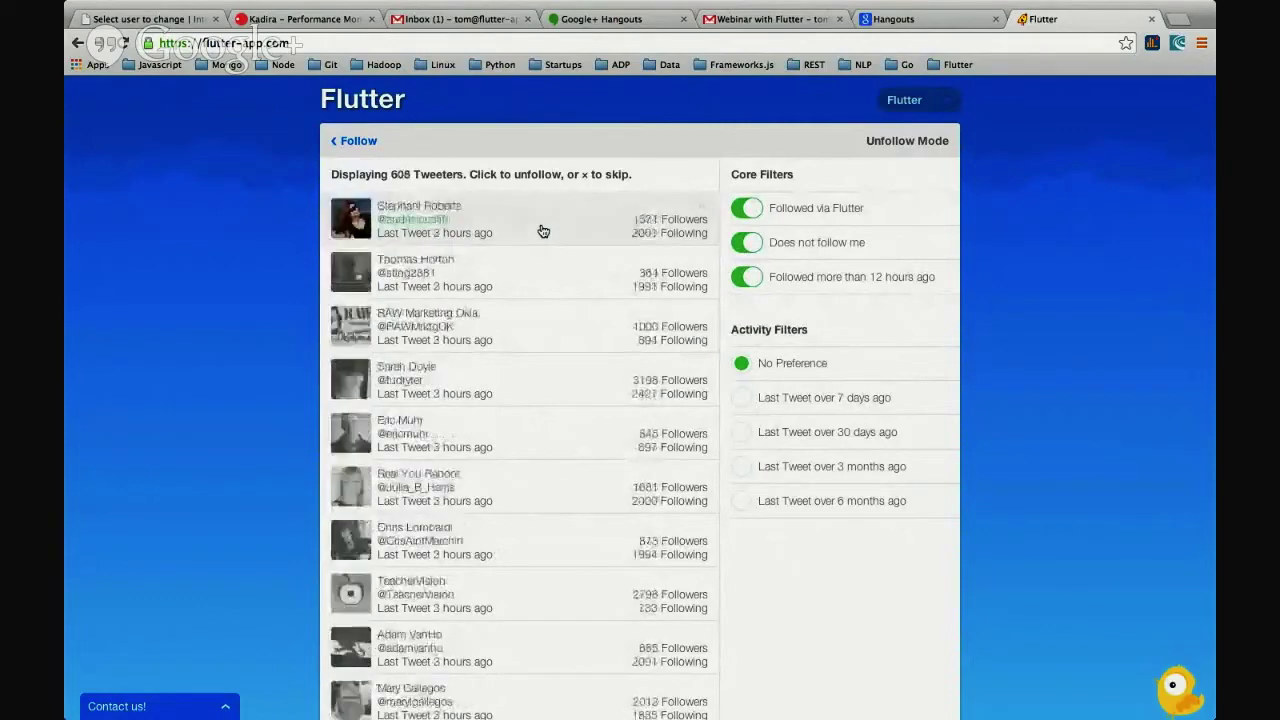
pyautogui.click(543, 231)
pyautogui.click(543, 231)
pyautogui.click(543, 231)
pyautogui.click(543, 231)
pyautogui.click(543, 231)
pyautogui.click(543, 231)
pyautogui.click(543, 231)
pyautogui.click(543, 231)
pyautogui.click(543, 231)
pyautogui.click(543, 231)
pyautogui.click(543, 231)
pyautogui.click(543, 231)
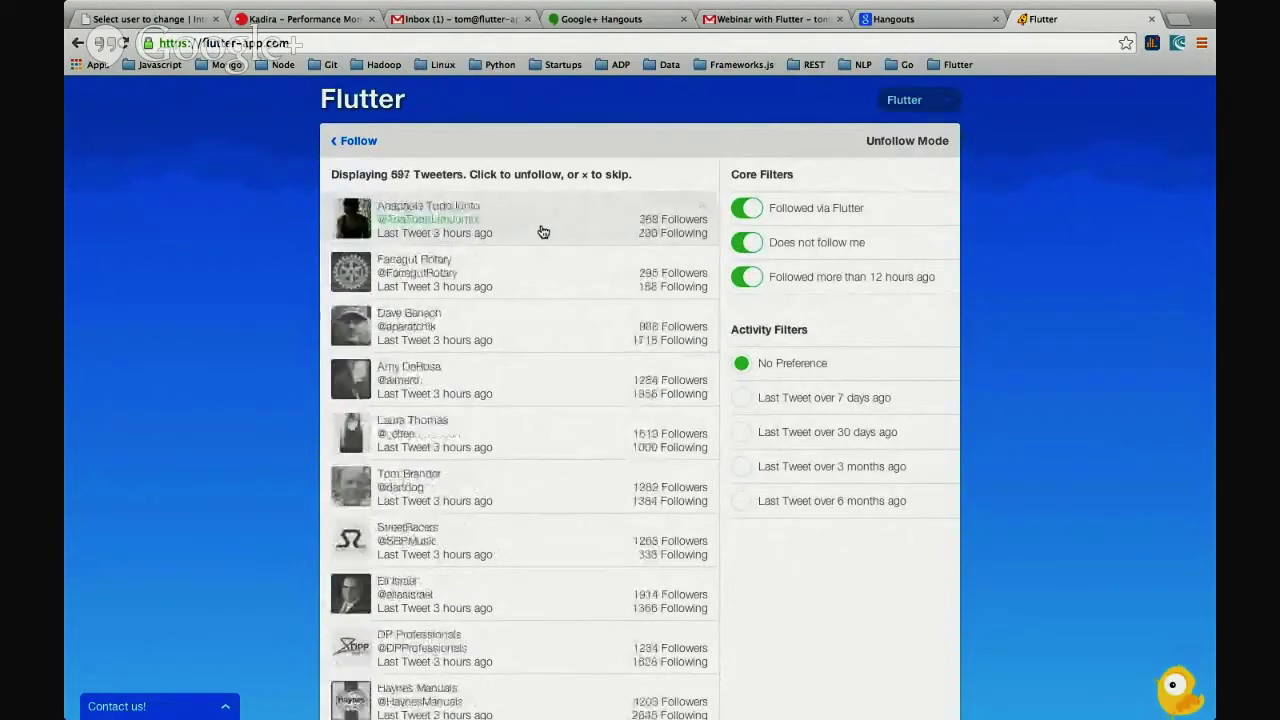
pyautogui.click(543, 231)
pyautogui.click(543, 231)
pyautogui.click(543, 231)
pyautogui.click(543, 231)
pyautogui.click(543, 231)
pyautogui.click(543, 231)
pyautogui.click(543, 231)
pyautogui.click(543, 231)
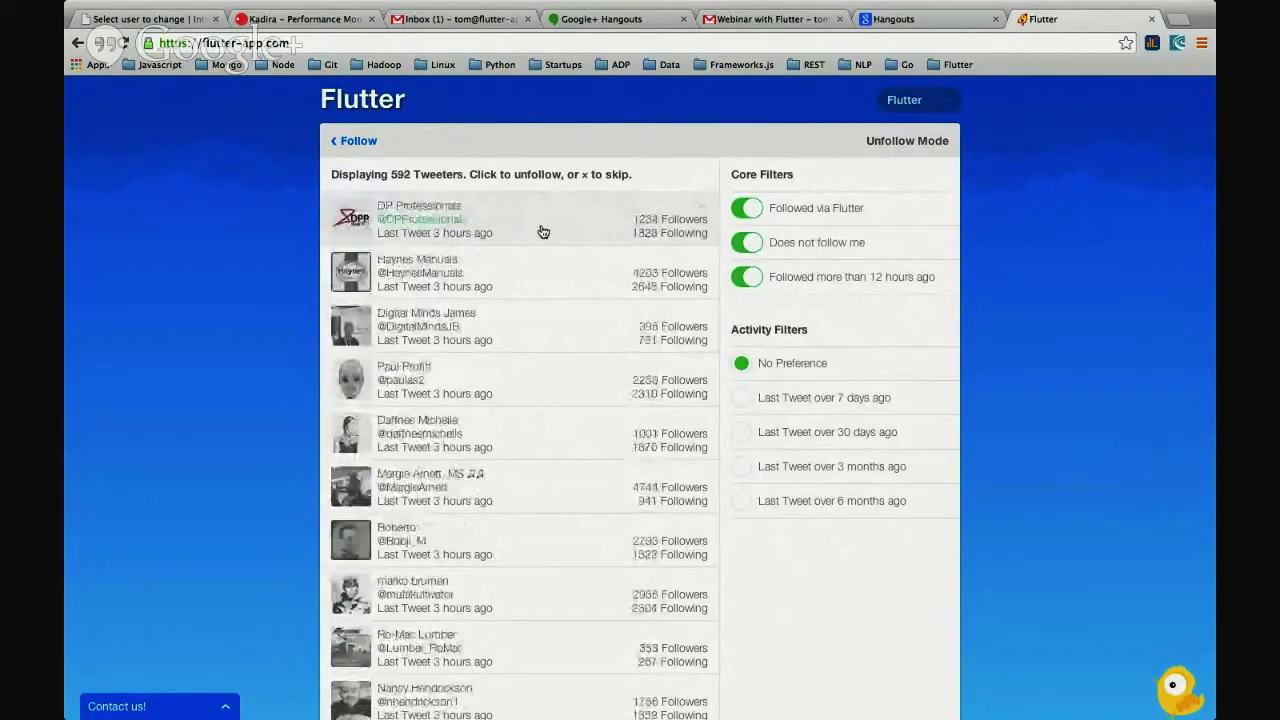
pyautogui.click(543, 231)
pyautogui.click(543, 231)
pyautogui.click(543, 231)
pyautogui.click(543, 231)
pyautogui.click(543, 231)
pyautogui.click(543, 231)
pyautogui.click(543, 231)
pyautogui.click(543, 231)
pyautogui.click(543, 231)
pyautogui.click(543, 231)
pyautogui.click(543, 231)
pyautogui.click(543, 231)
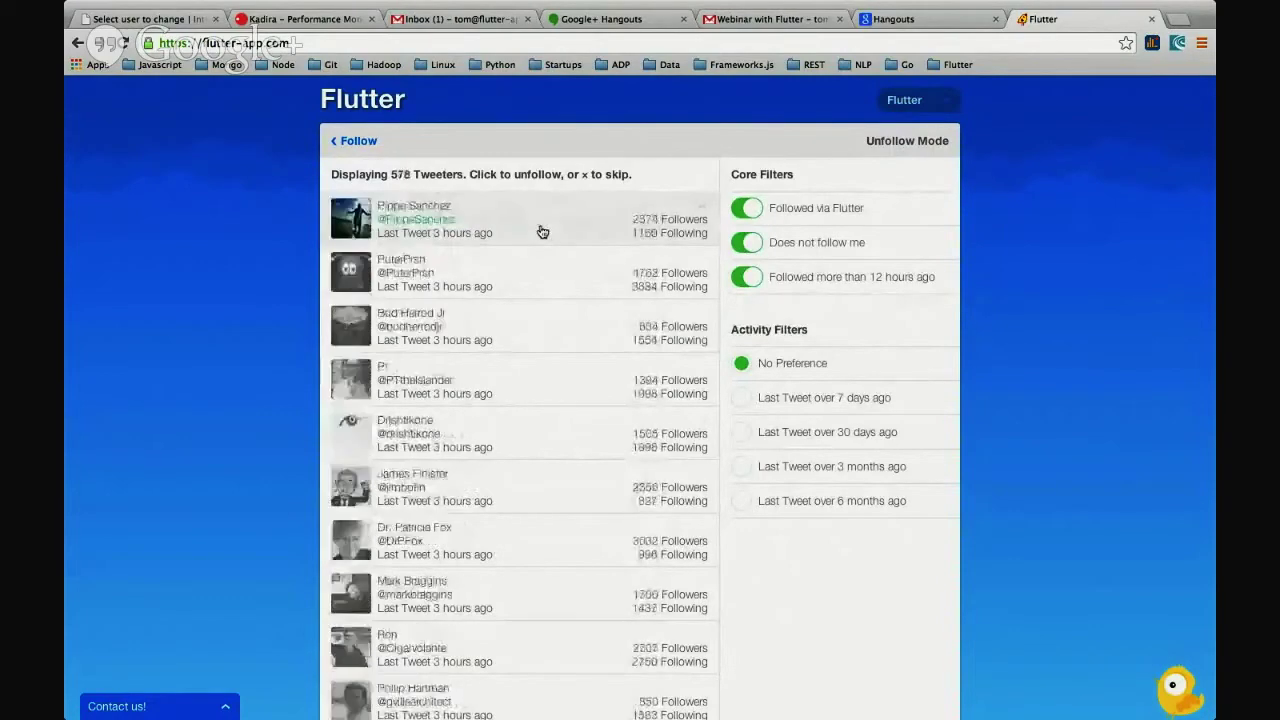
pyautogui.press('x')
pyautogui.press('x')
pyautogui.press('x')
pyautogui.press('x')
pyautogui.press('x')
pyautogui.press('x')
pyautogui.press('x')
pyautogui.press('x')
pyautogui.press('x')
pyautogui.press('x')
pyautogui.press('x')
pyautogui.press('x')
pyautogui.press('x')
pyautogui.press('x')
pyautogui.press('x')
pyautogui.press('x')
pyautogui.press('x')
pyautogui.press('x')
pyautogui.press('x')
pyautogui.press('x')
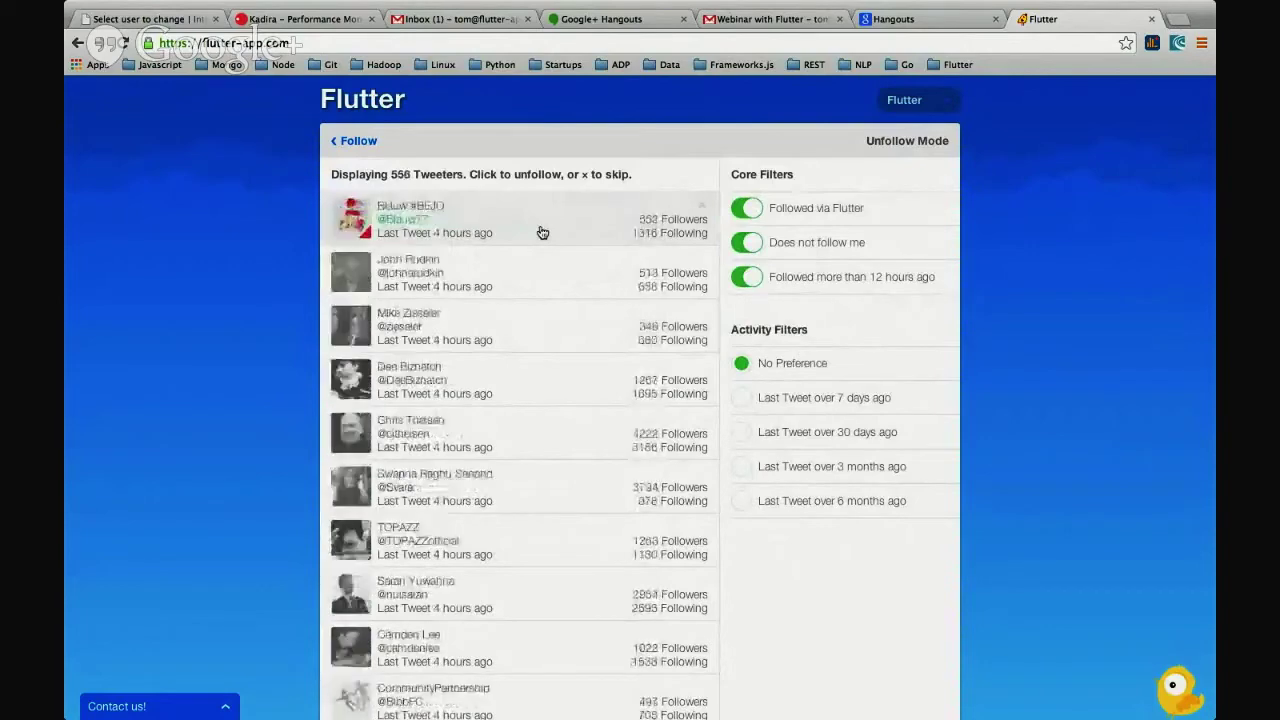
pyautogui.press('x')
pyautogui.press('x')
pyautogui.press('x')
pyautogui.press('x')
pyautogui.press('x')
pyautogui.press('x')
pyautogui.press('x')
pyautogui.press('x')
pyautogui.press('x')
pyautogui.press('x')
pyautogui.press('x')
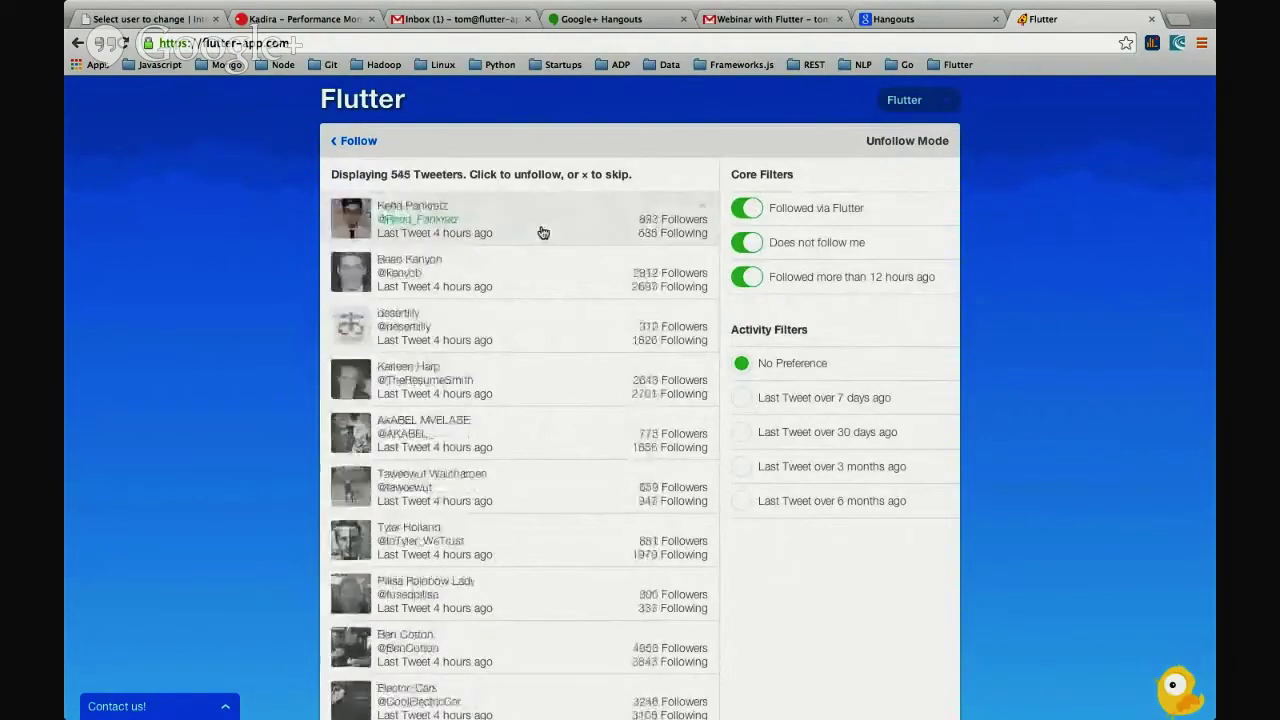
pyautogui.press('x')
pyautogui.press('x')
pyautogui.press('x')
pyautogui.press('x')
pyautogui.press('x')
pyautogui.press('x')
pyautogui.press('x')
pyautogui.press('x')
pyautogui.press('x')
pyautogui.press('x')
pyautogui.press('x')
pyautogui.press('x')
pyautogui.press('x')
pyautogui.press('x')
pyautogui.press('x')
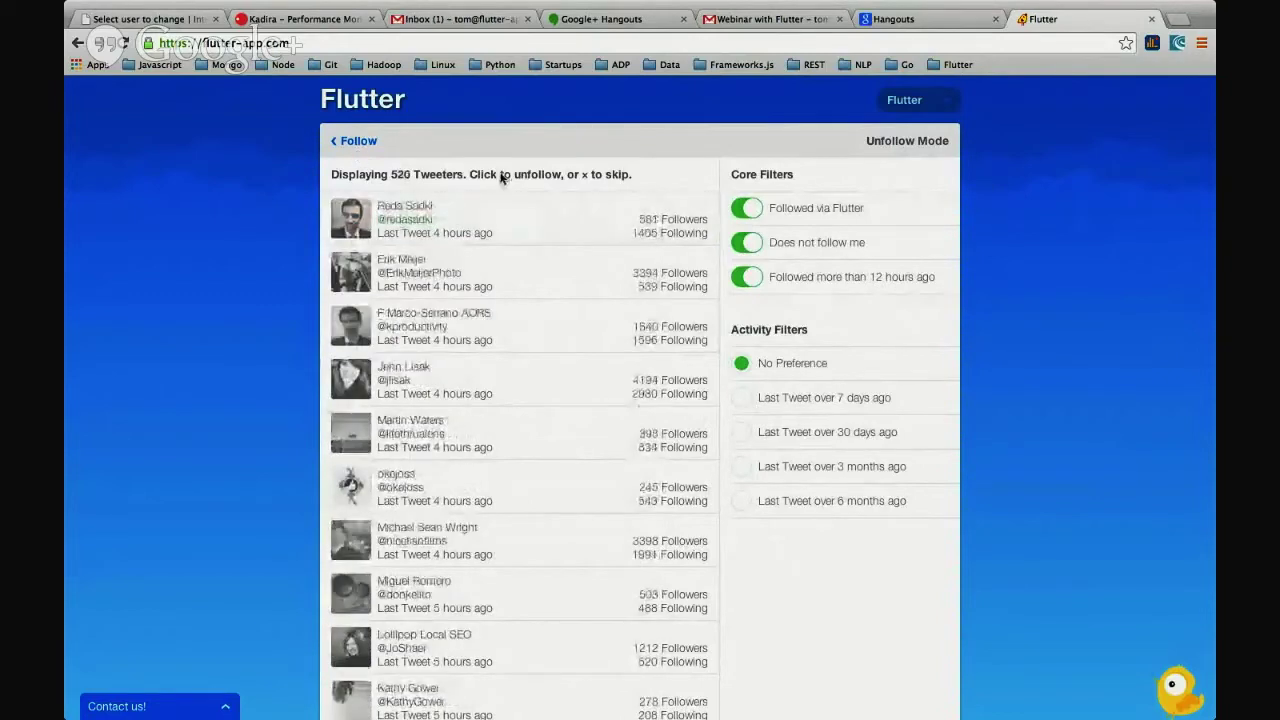
# - Switch to Follow Mode and follow the top suggested tweeter, reaching 407 follows today
pyautogui.click(358, 141)
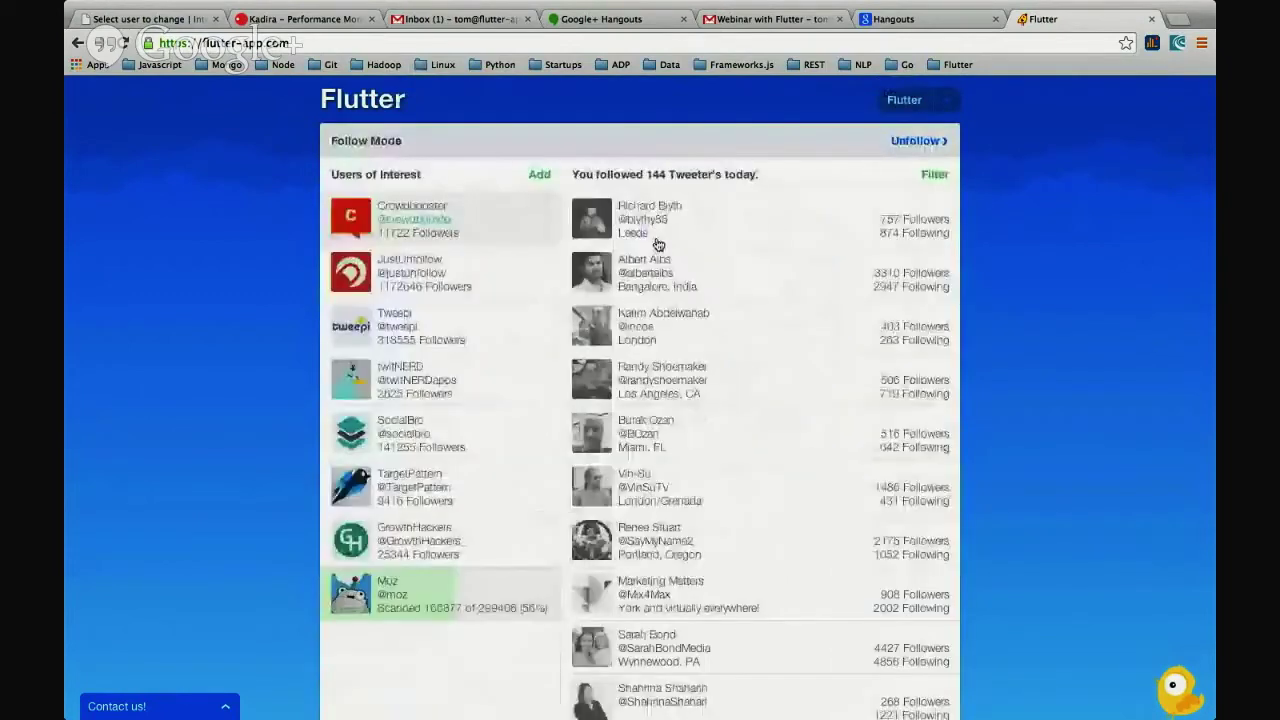
pyautogui.click(791, 224)
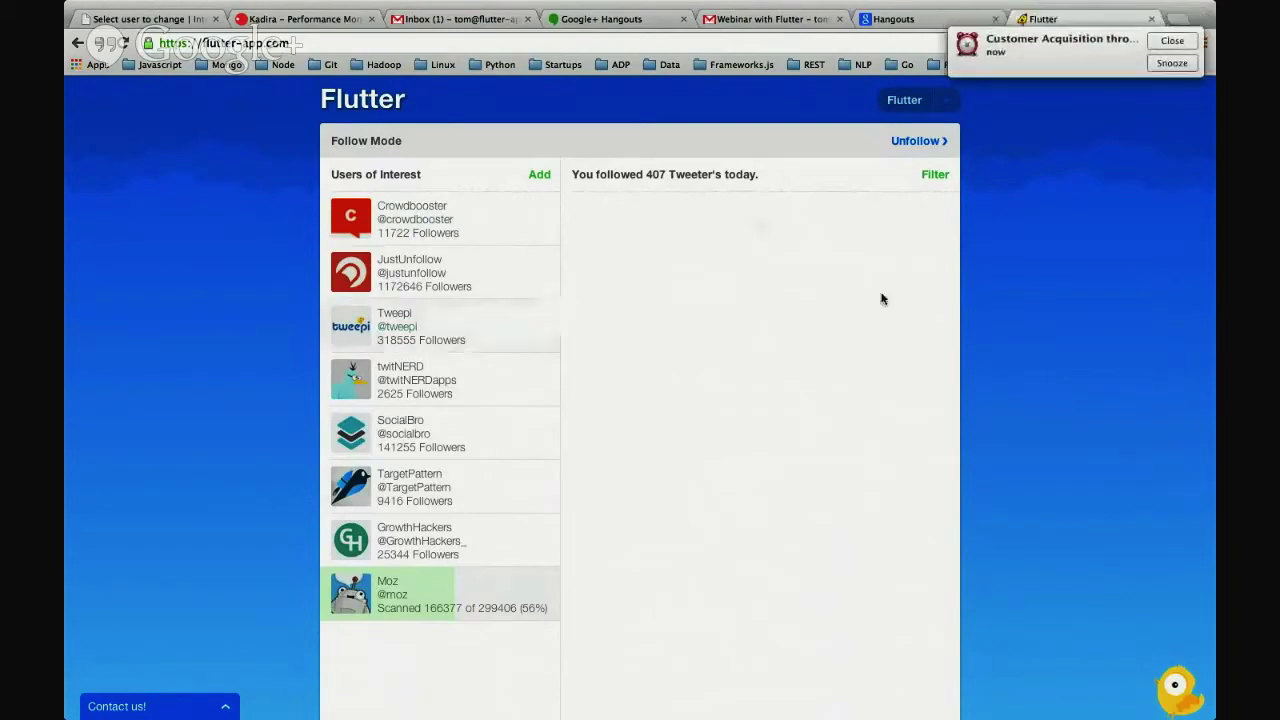
# - Dismiss the reminder notification and open a new browser tab
pyautogui.click(1165, 44)
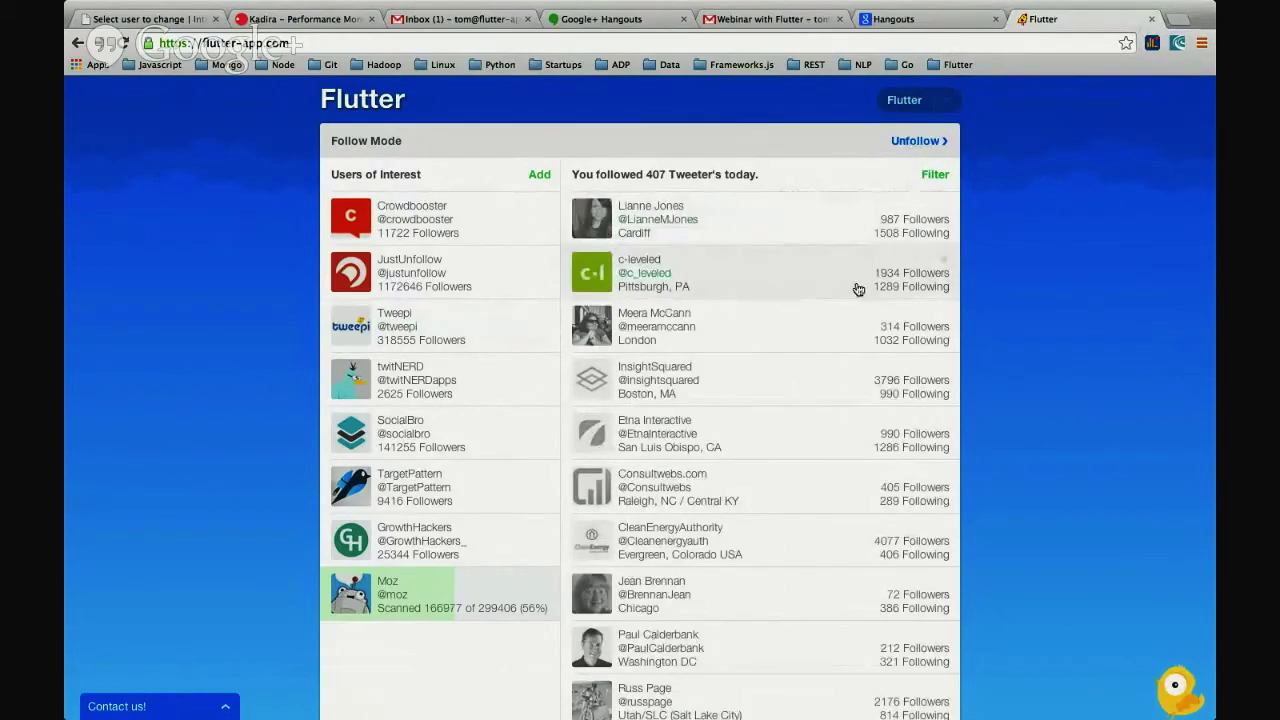
pyautogui.click(1186, 20)
pyautogui.write('intertain.io')
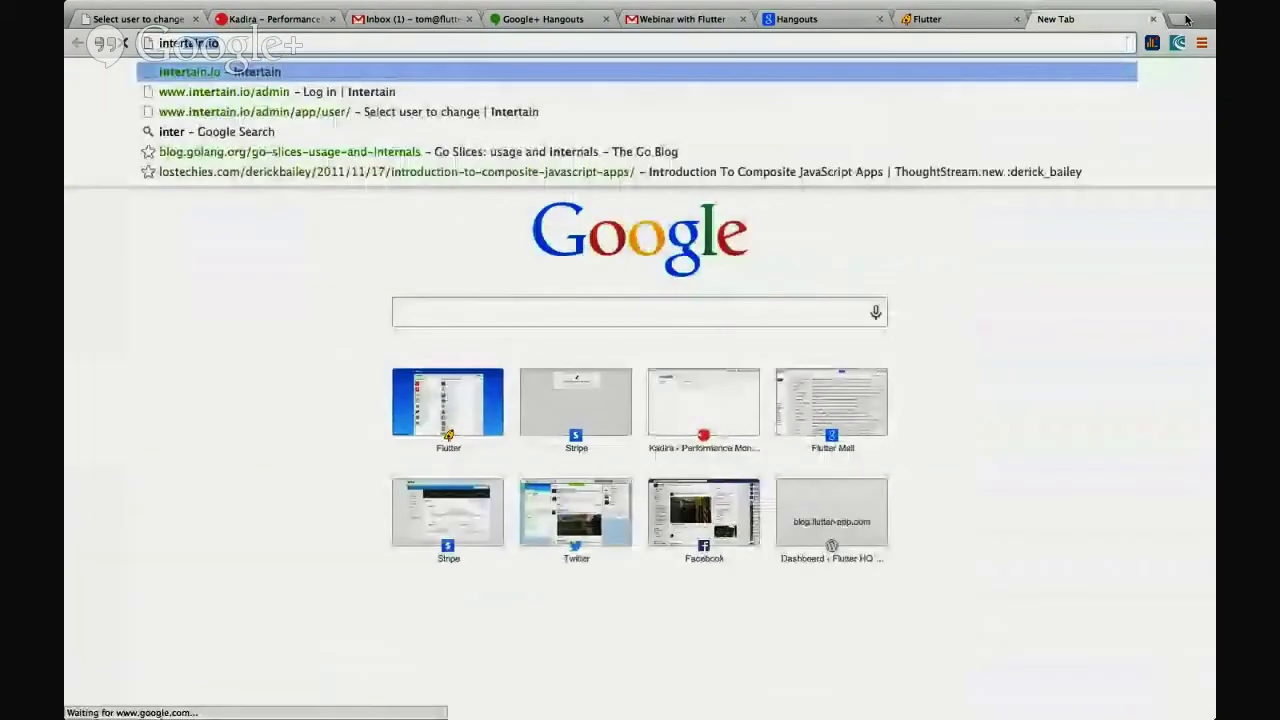
pyautogui.press('Return')
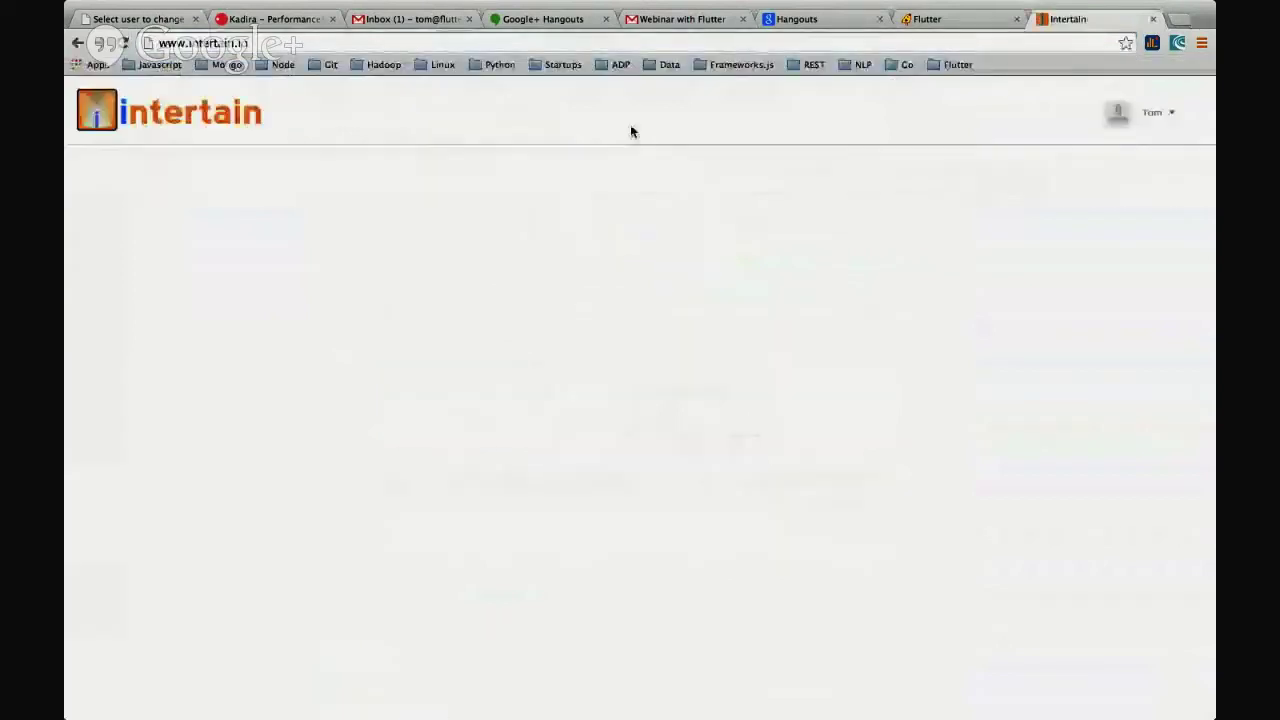
pyautogui.click(1156, 116)
pyautogui.click(1124, 265)
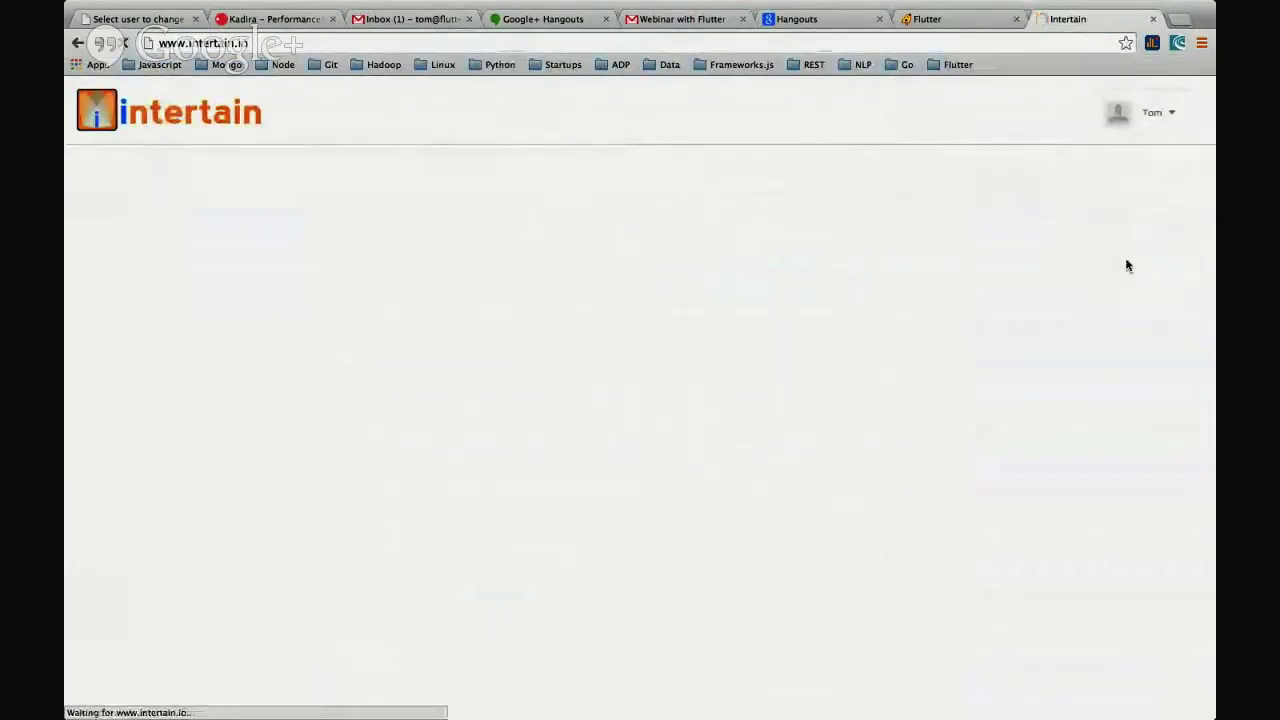
pyautogui.click(246, 241)
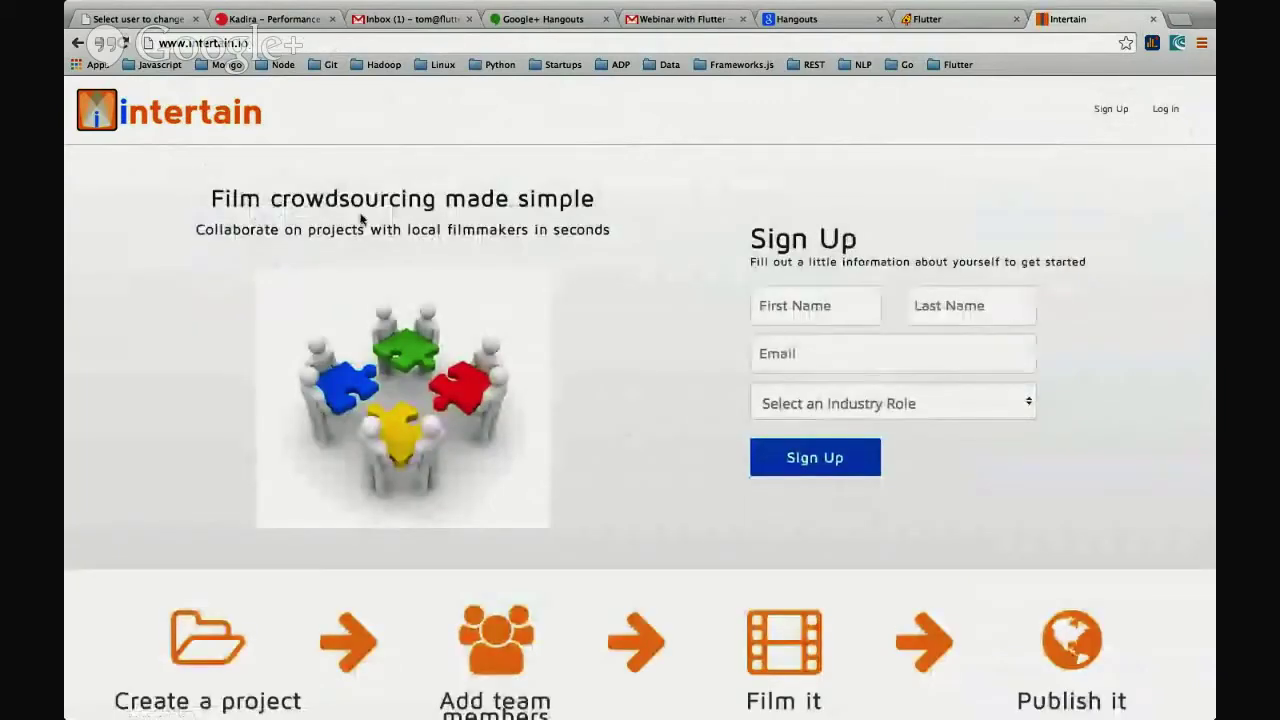
pyautogui.scroll(-3, 366, 220)
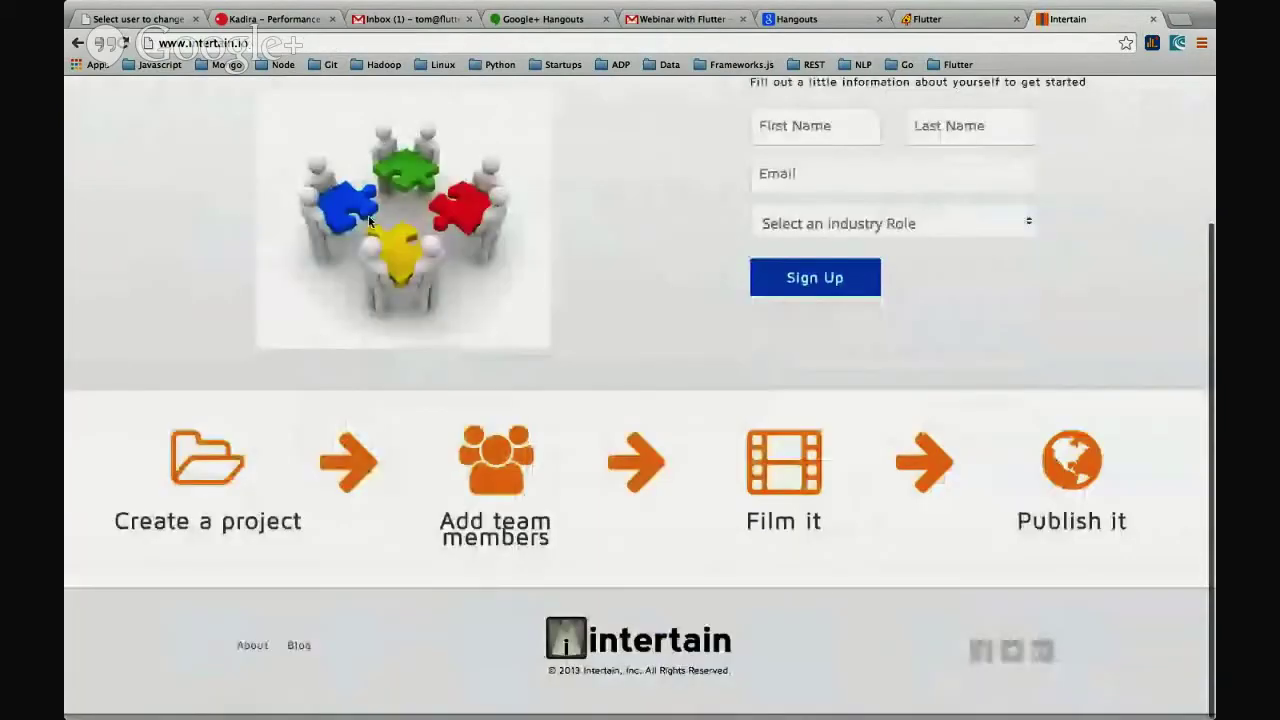
pyautogui.scroll(3, 369, 222)
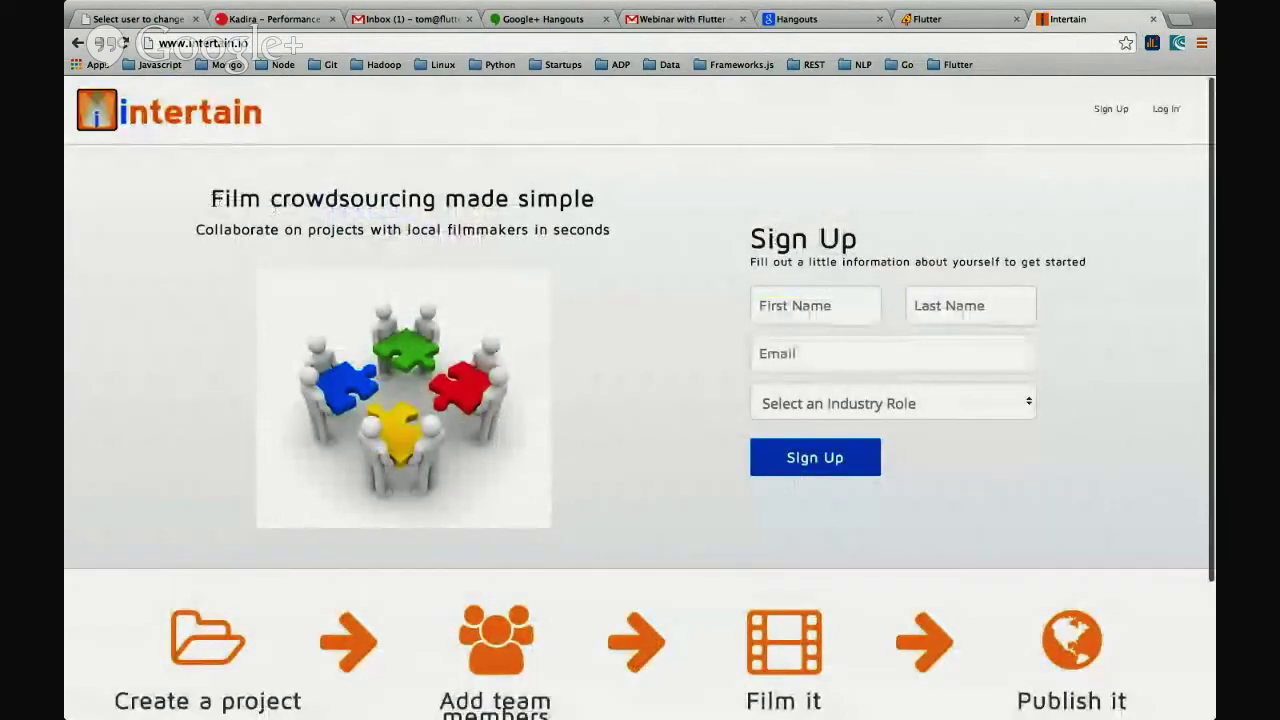
pyautogui.scroll(-3, 244, 206)
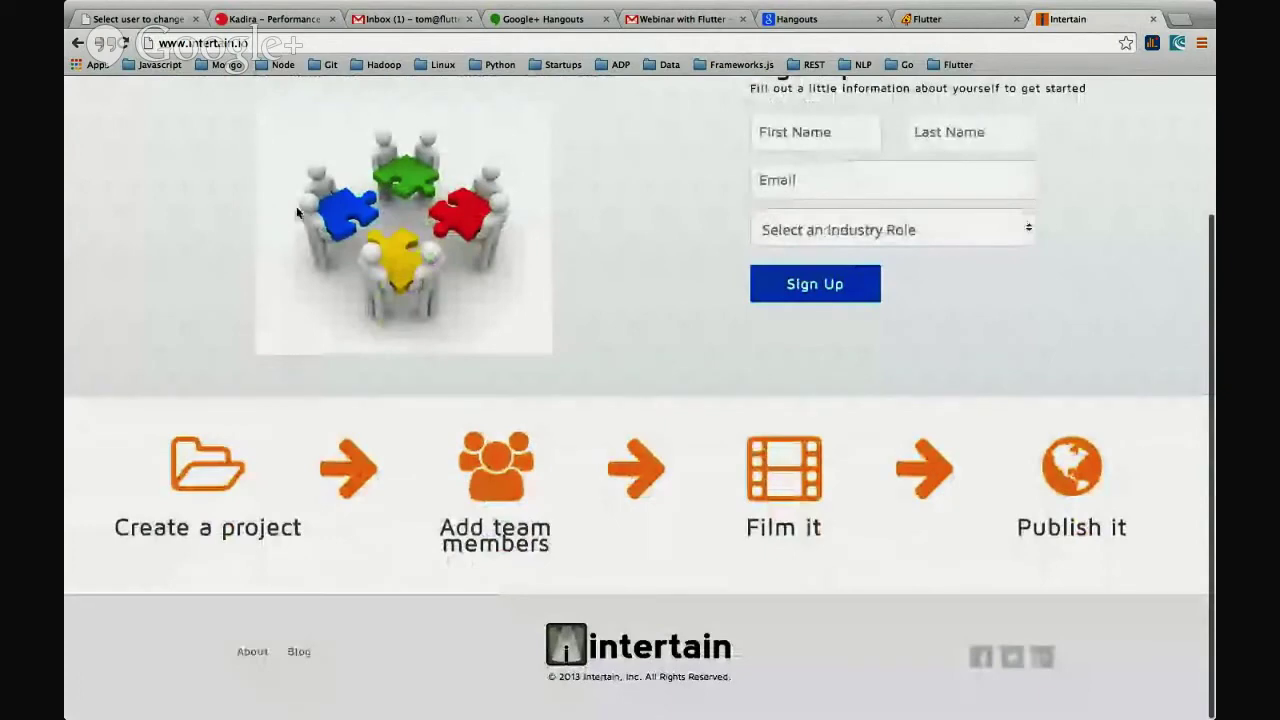
pyautogui.scroll(3, 297, 212)
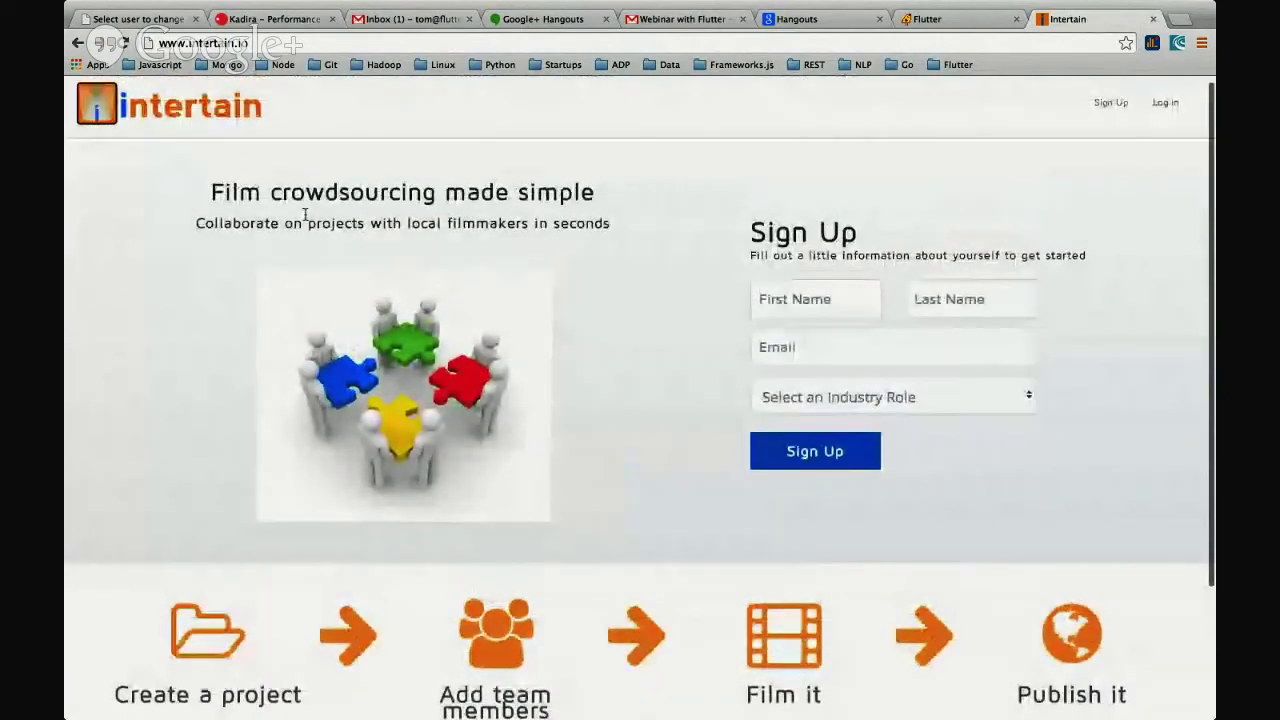
pyautogui.click(803, 305)
# - Enter the first name, last name and saved work e-mail, choose the Agent role and submit
pyautogui.scroll(-3, 660, 312)
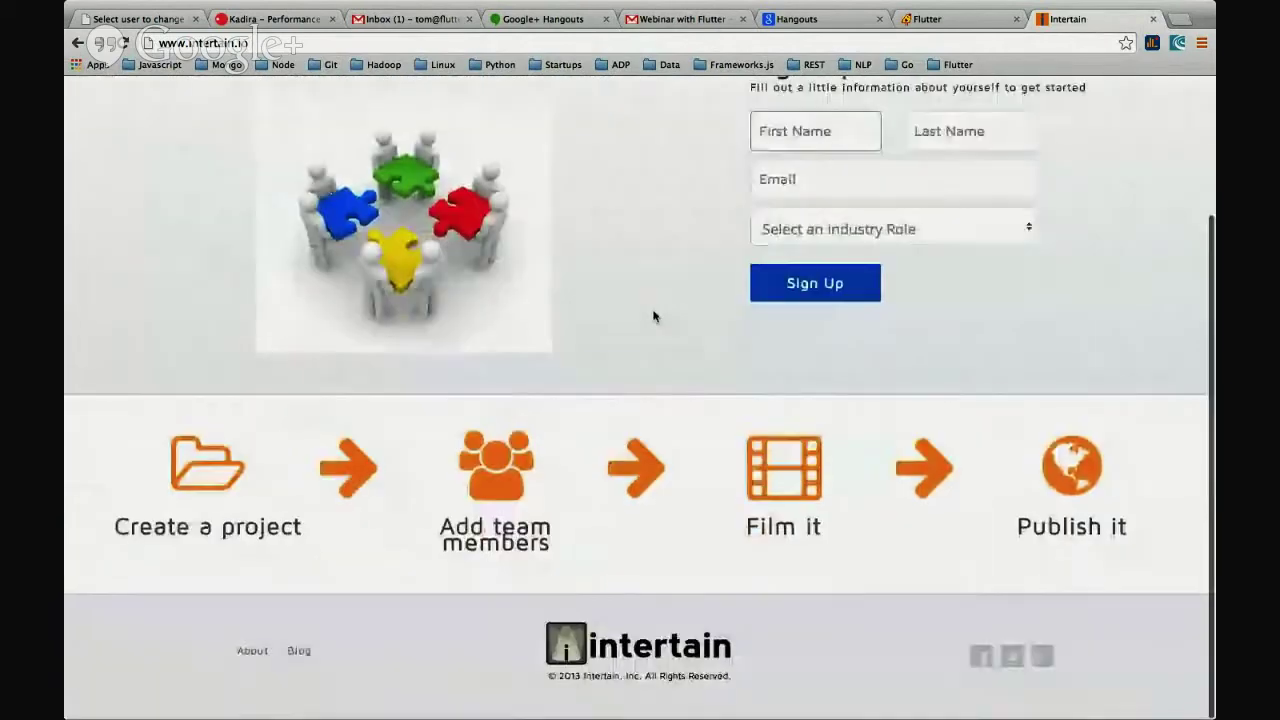
pyautogui.scroll(3, 651, 314)
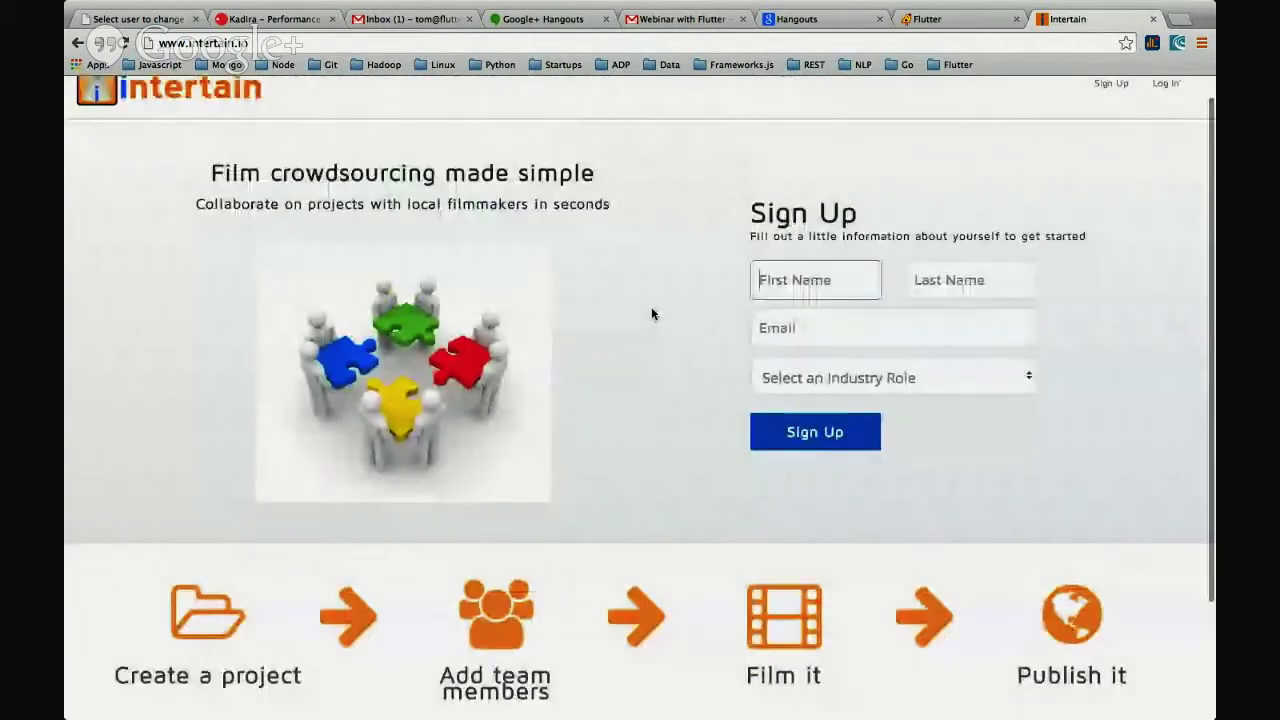
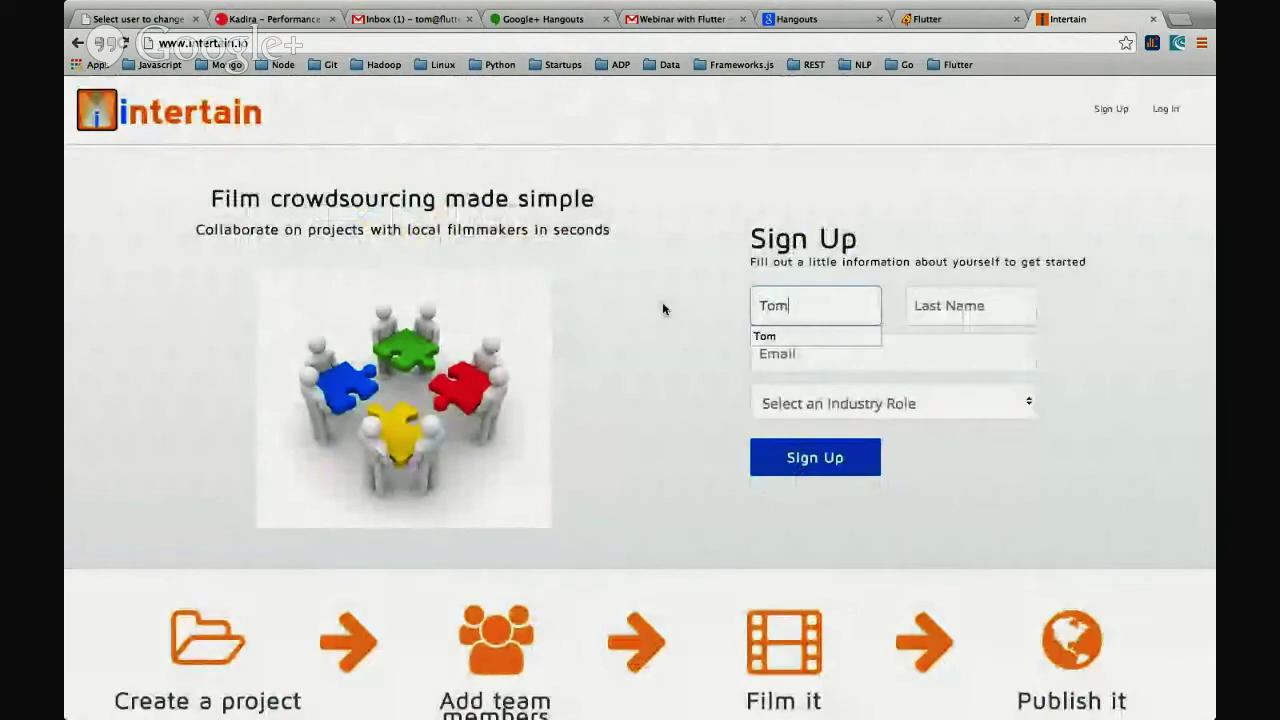
pyautogui.press('Tab')
pyautogui.press('Tab')
pyautogui.write('t')
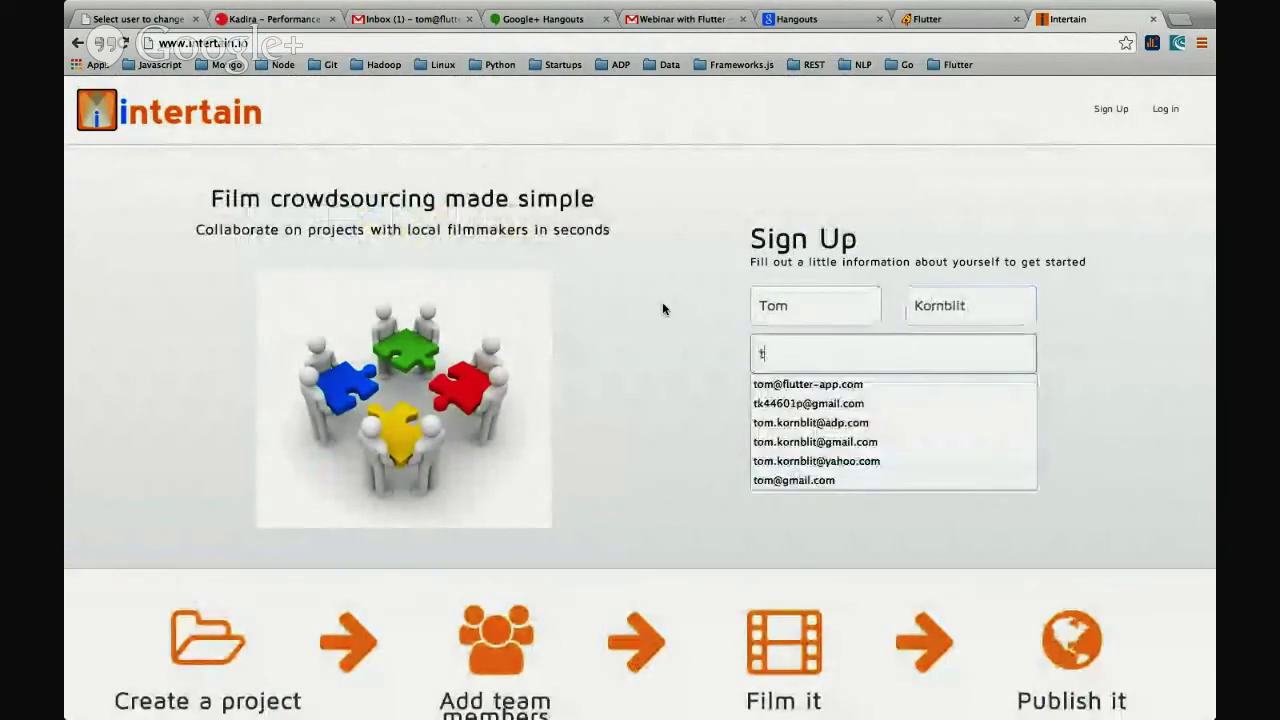
pyautogui.write('om')
pyautogui.press('Down')
pyautogui.press('Down')
pyautogui.press('Return')
pyautogui.click(854, 403)
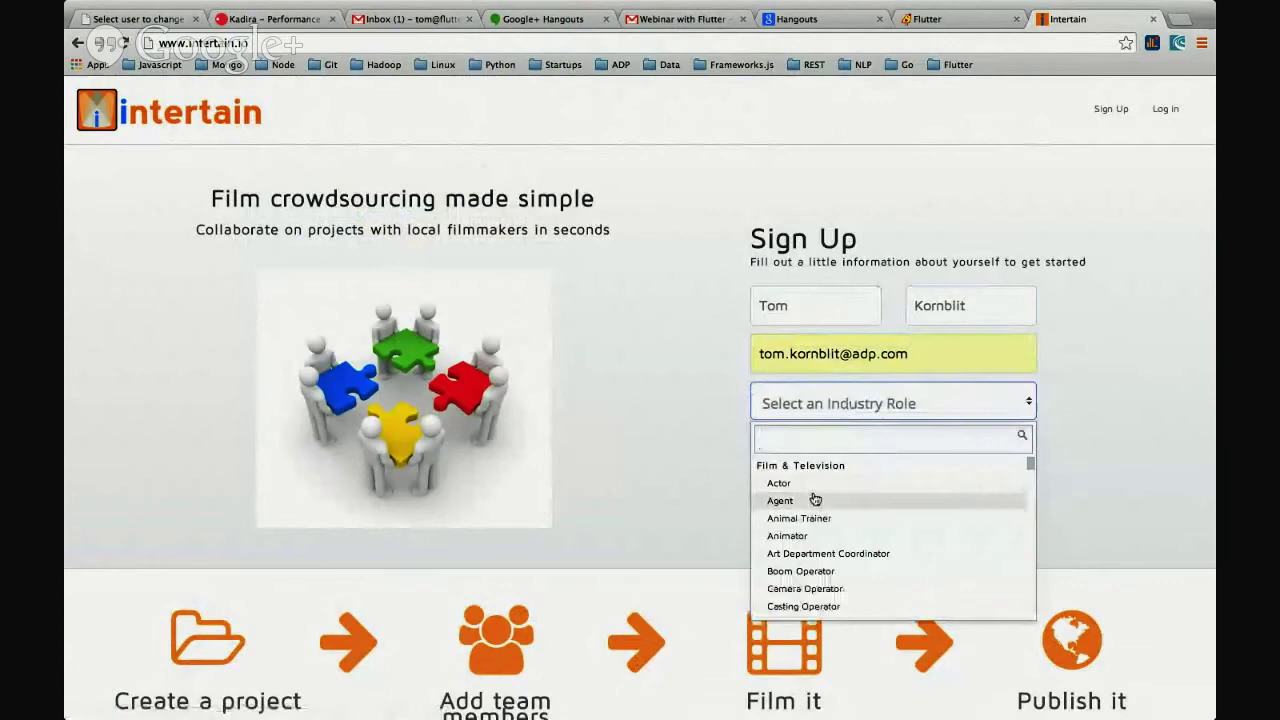
pyautogui.click(814, 497)
pyautogui.click(824, 445)
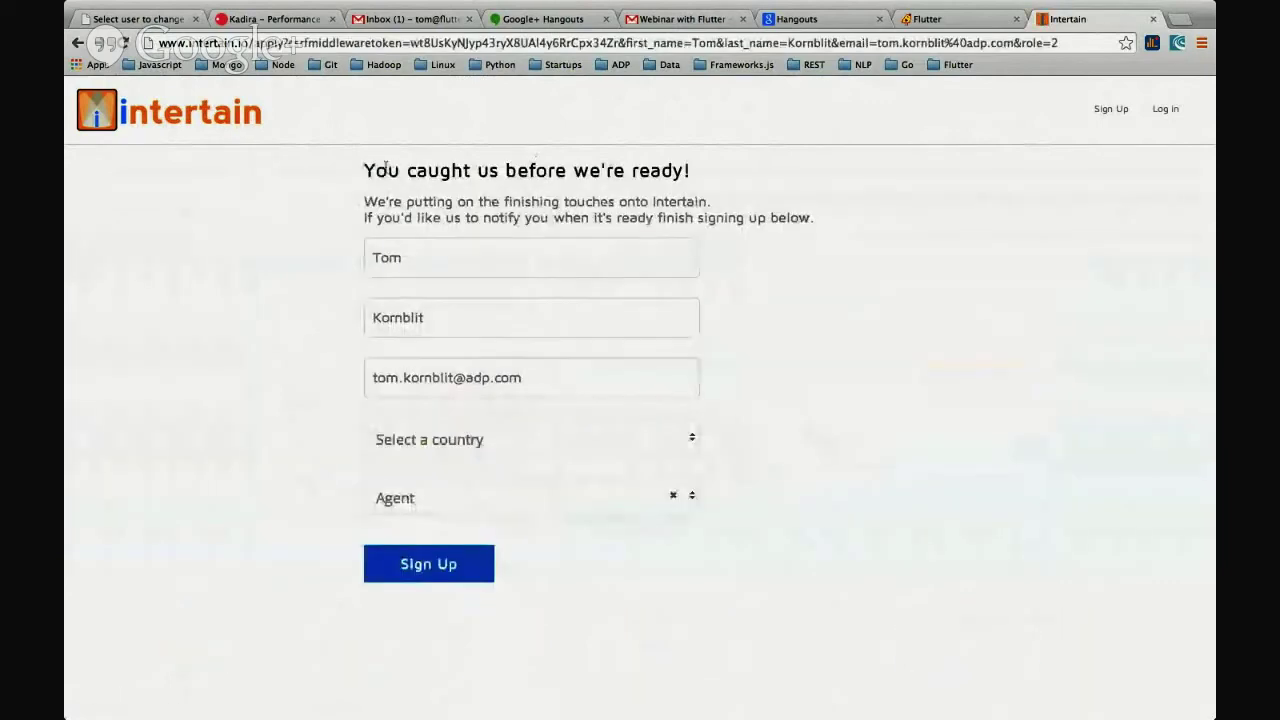
# - On the next form, choose United States of America as the country and keep Agent as the role
pyautogui.tripleClick(763, 171)
pyautogui.click(770, 185)
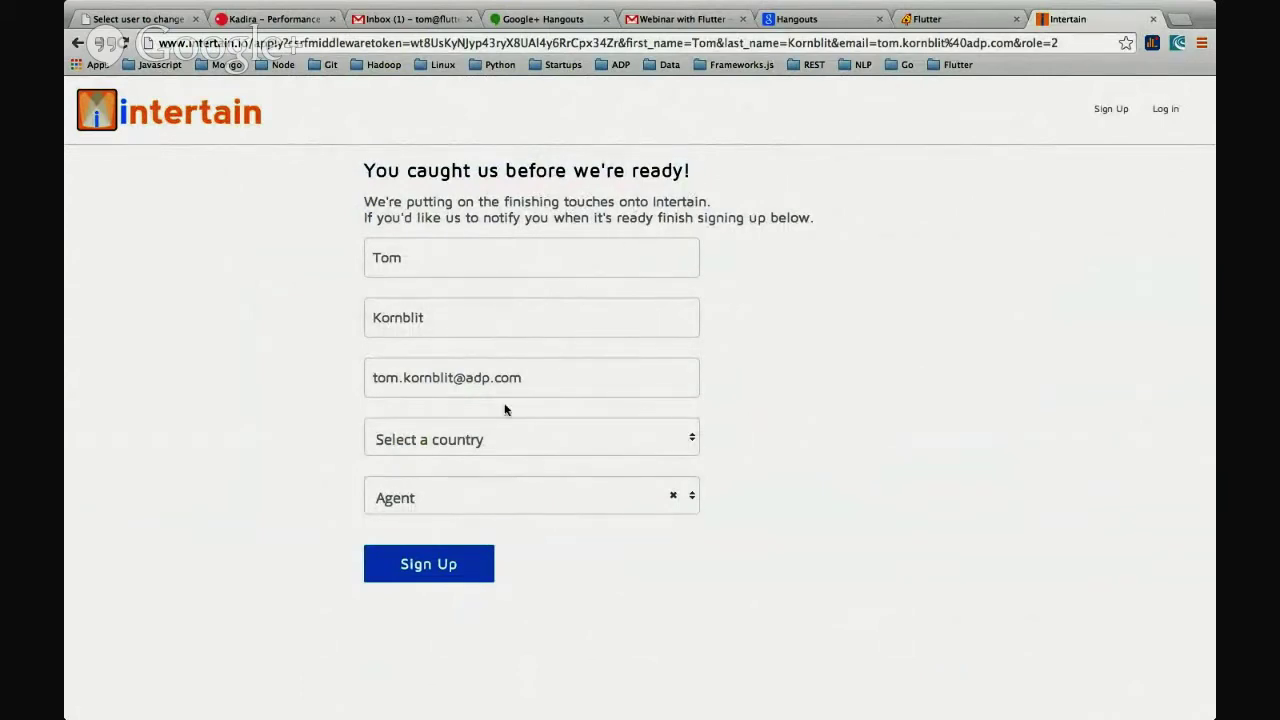
pyautogui.click(503, 440)
pyautogui.scroll(-10, 447, 545)
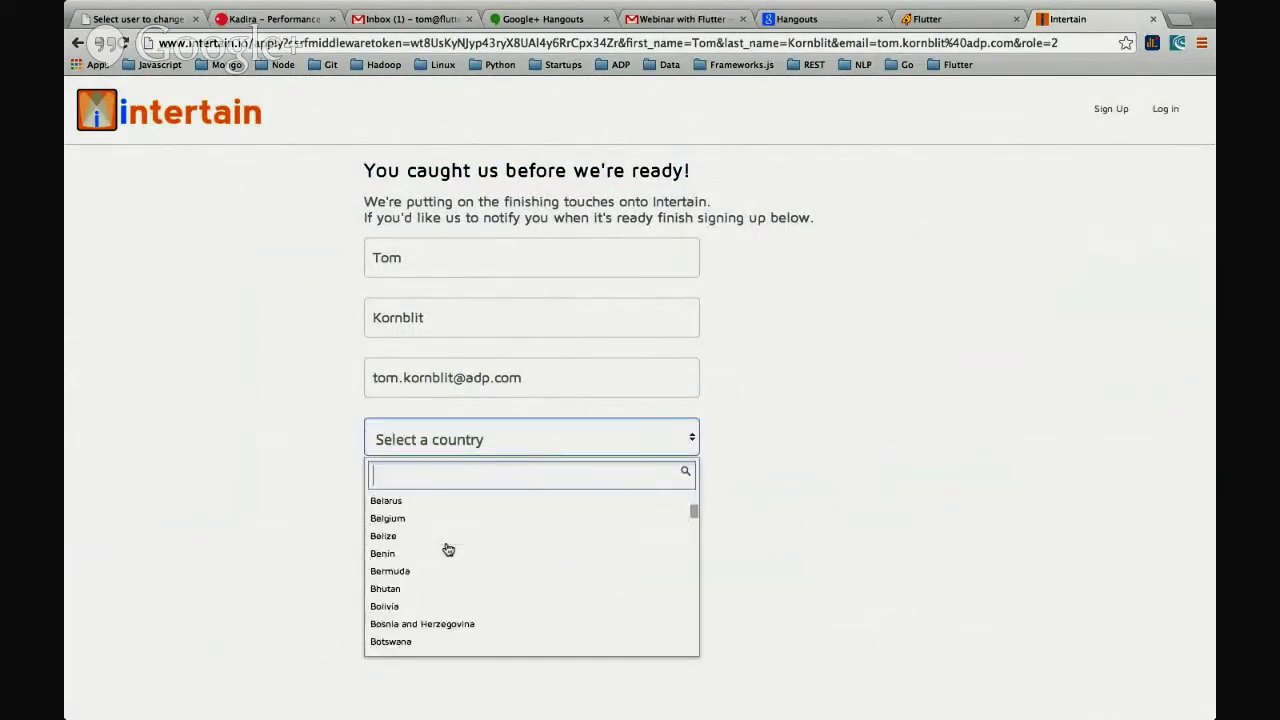
pyautogui.scroll(-2, 449, 542)
pyautogui.write('uni')
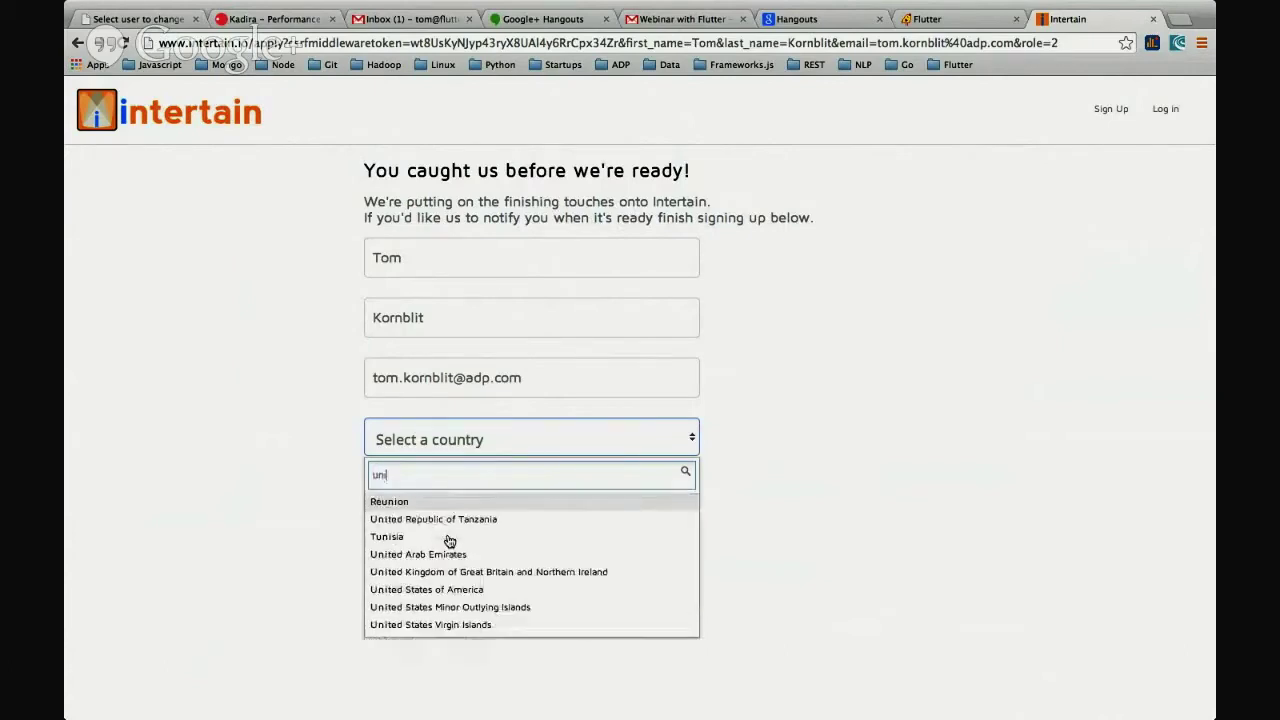
pyautogui.write('ted')
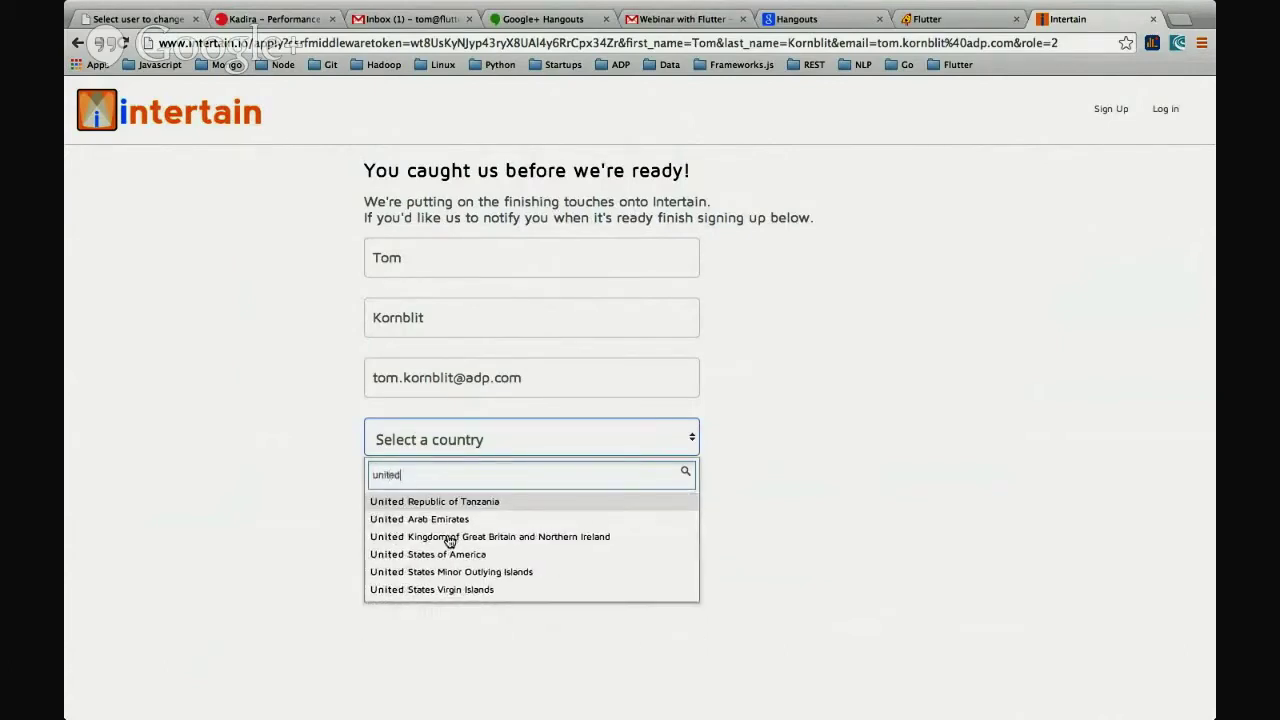
pyautogui.click(447, 553)
pyautogui.click(480, 553)
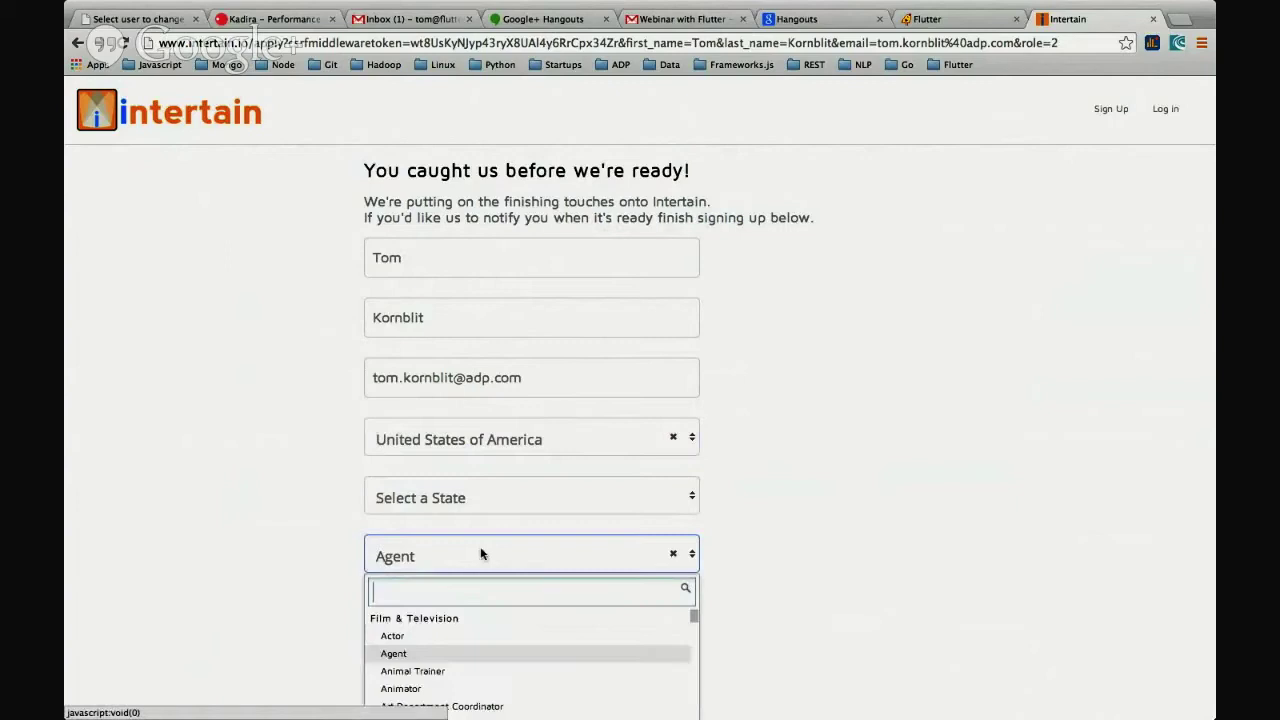
pyautogui.scroll(-3, 478, 665)
pyautogui.scroll(-2, 277, 600)
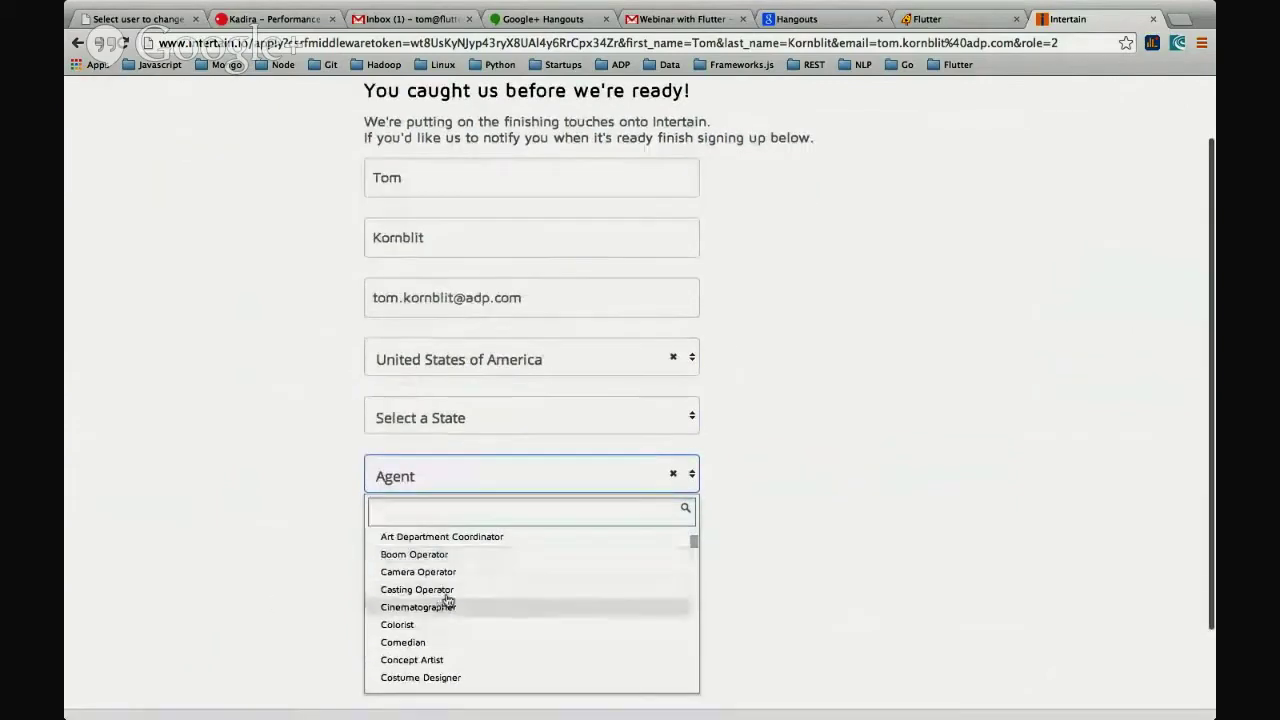
pyautogui.scroll(3, 440, 580)
pyautogui.click(429, 543)
# - Set the state to New York and submit the completed sign-up
pyautogui.click(441, 414)
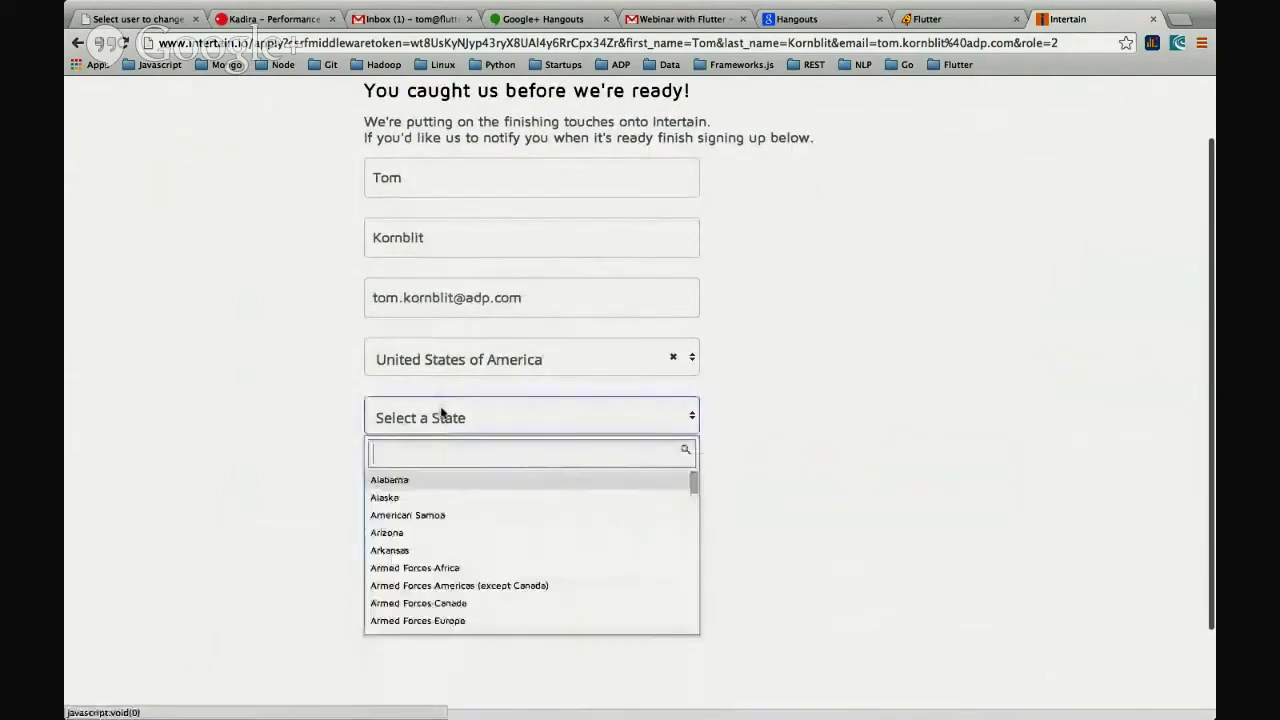
pyautogui.write('new y')
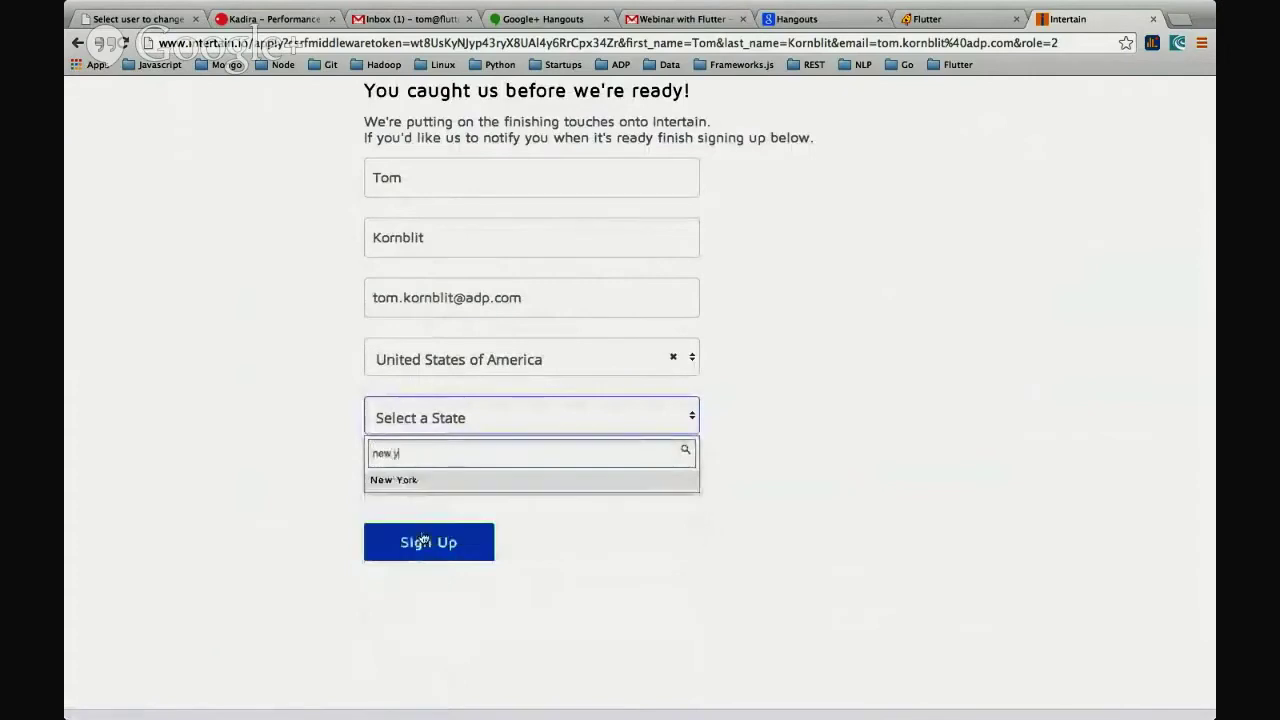
pyautogui.press('Return')
pyautogui.scroll(-2, 580, 463)
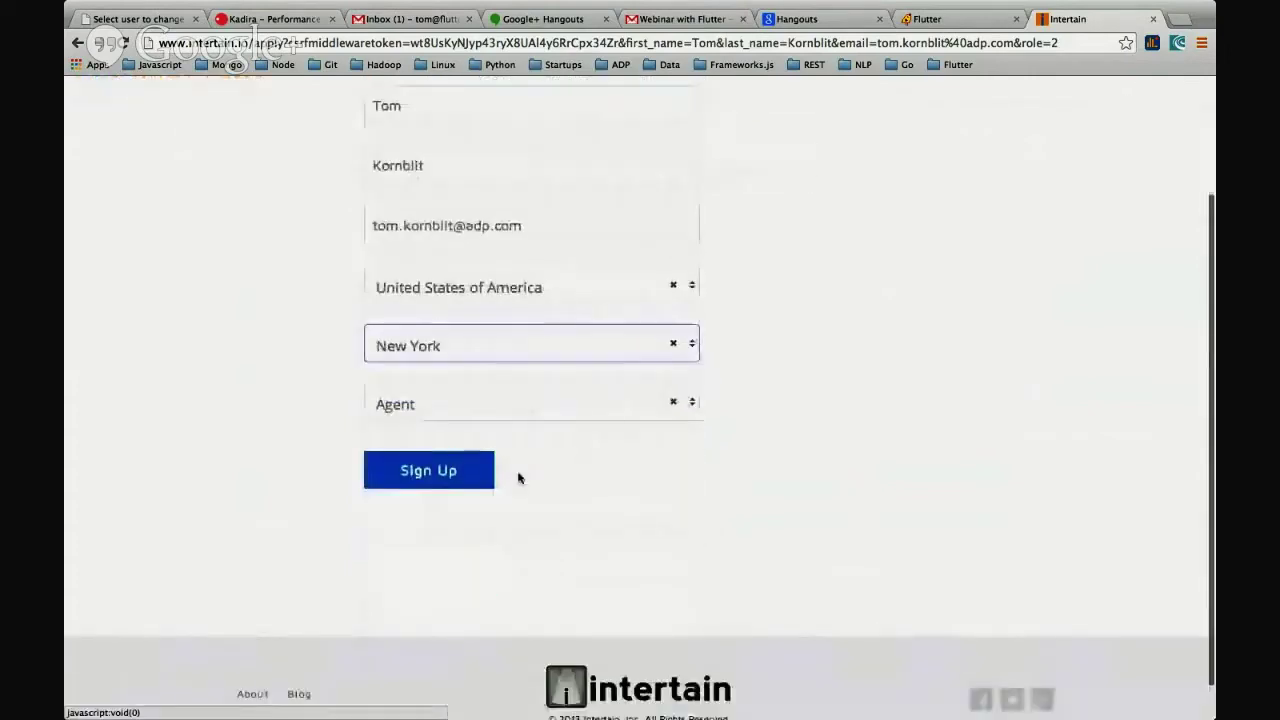
pyautogui.click(450, 472)
# - Replace 'thanks' in the page address with 'admin' to load Intertain's admin login page
pyautogui.moveTo(440, 276); pyautogui.dragTo(860, 276)
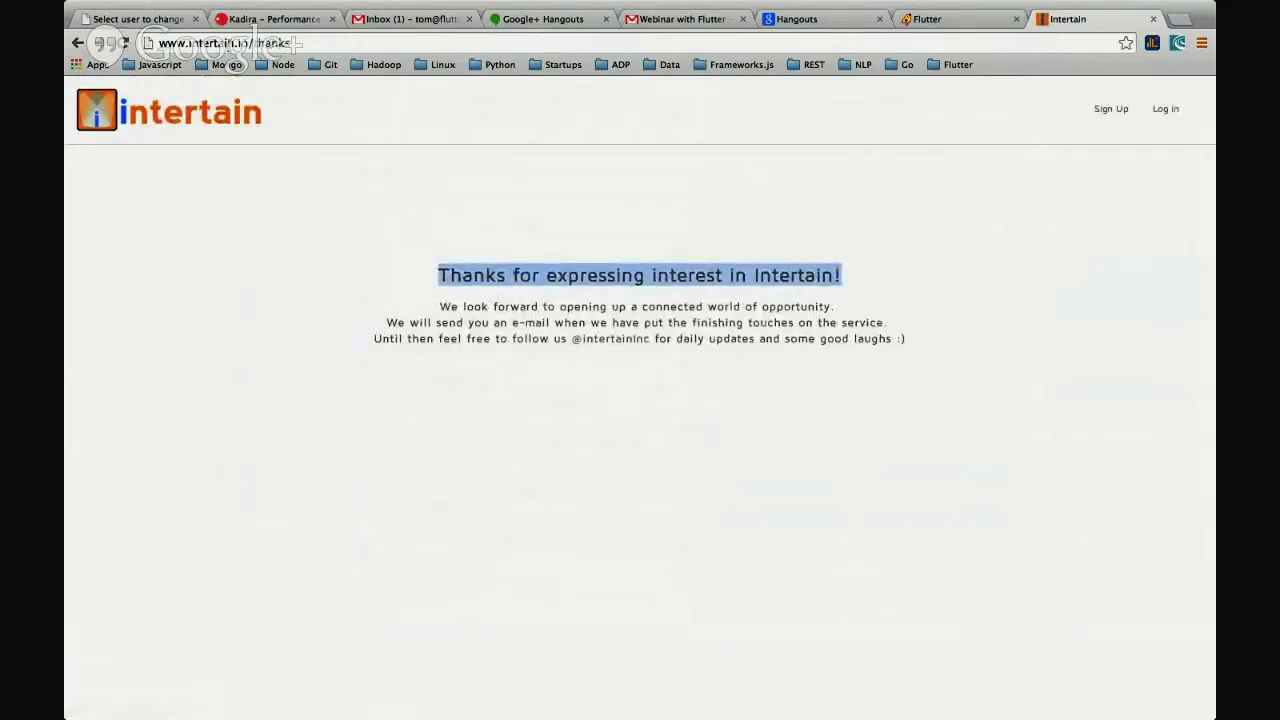
pyautogui.click(266, 43)
pyautogui.moveTo(257, 43); pyautogui.dragTo(402, 43)
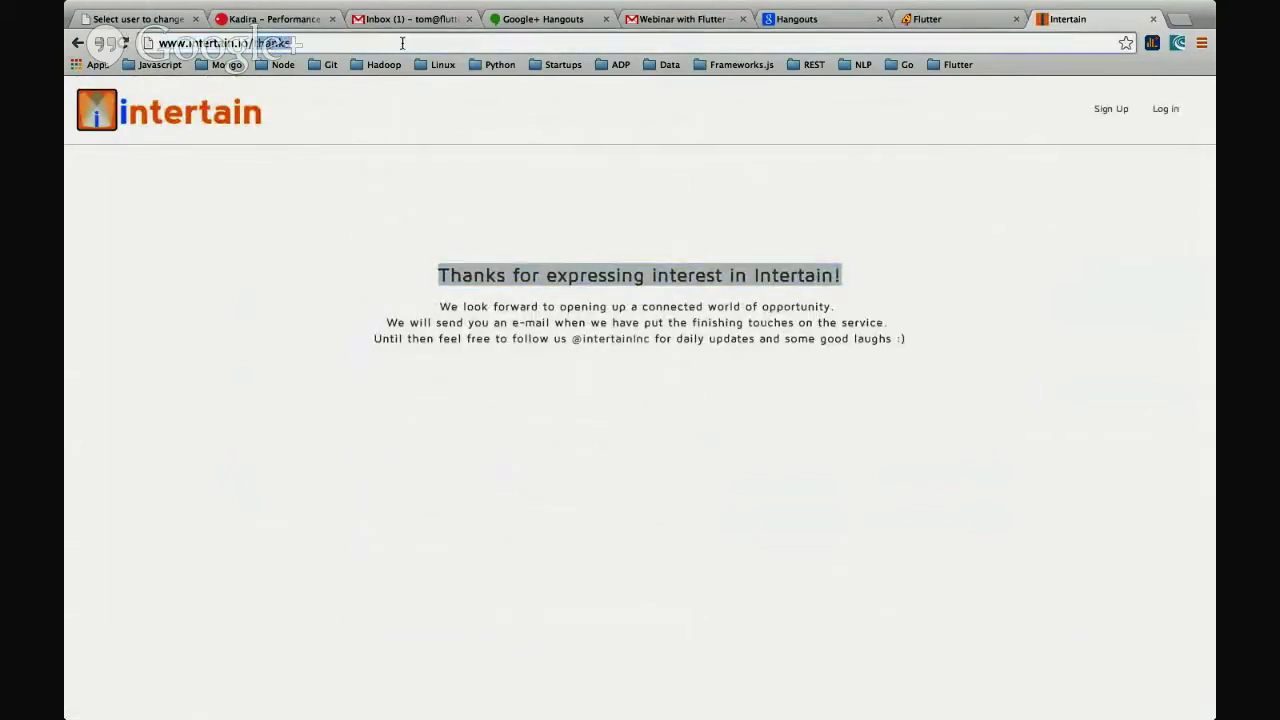
pyautogui.write('admin')
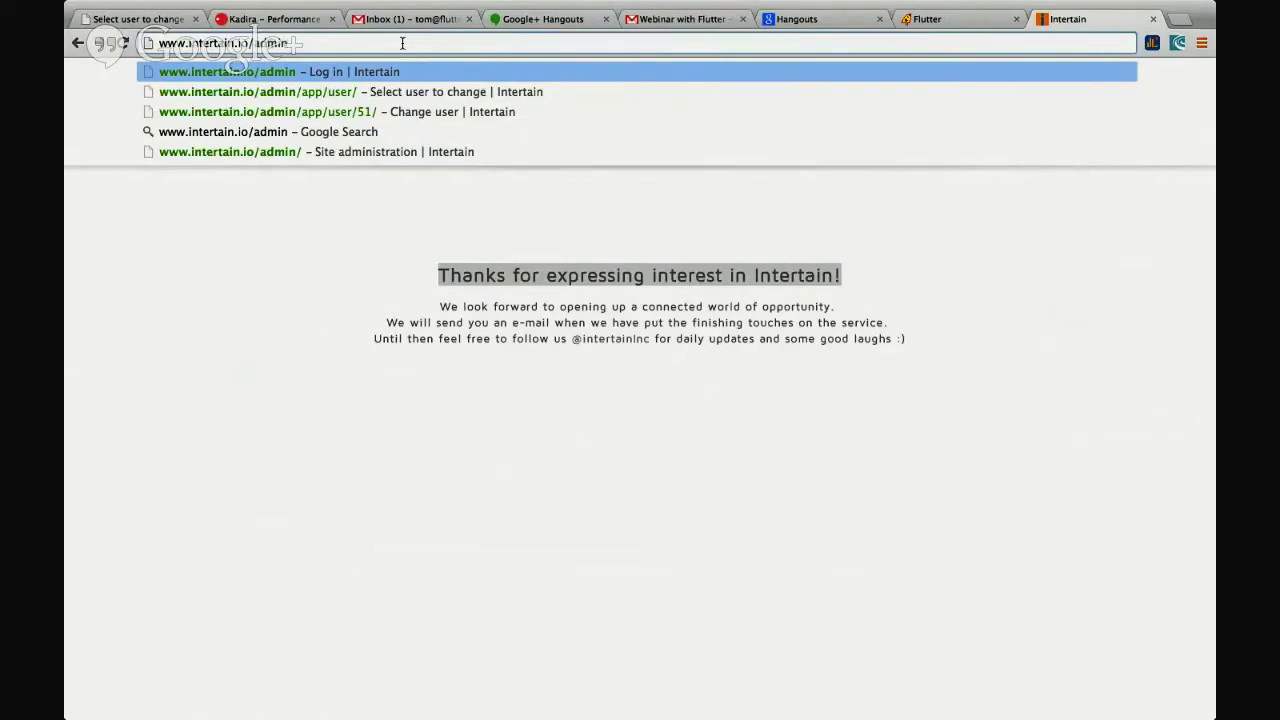
pyautogui.press('Return')
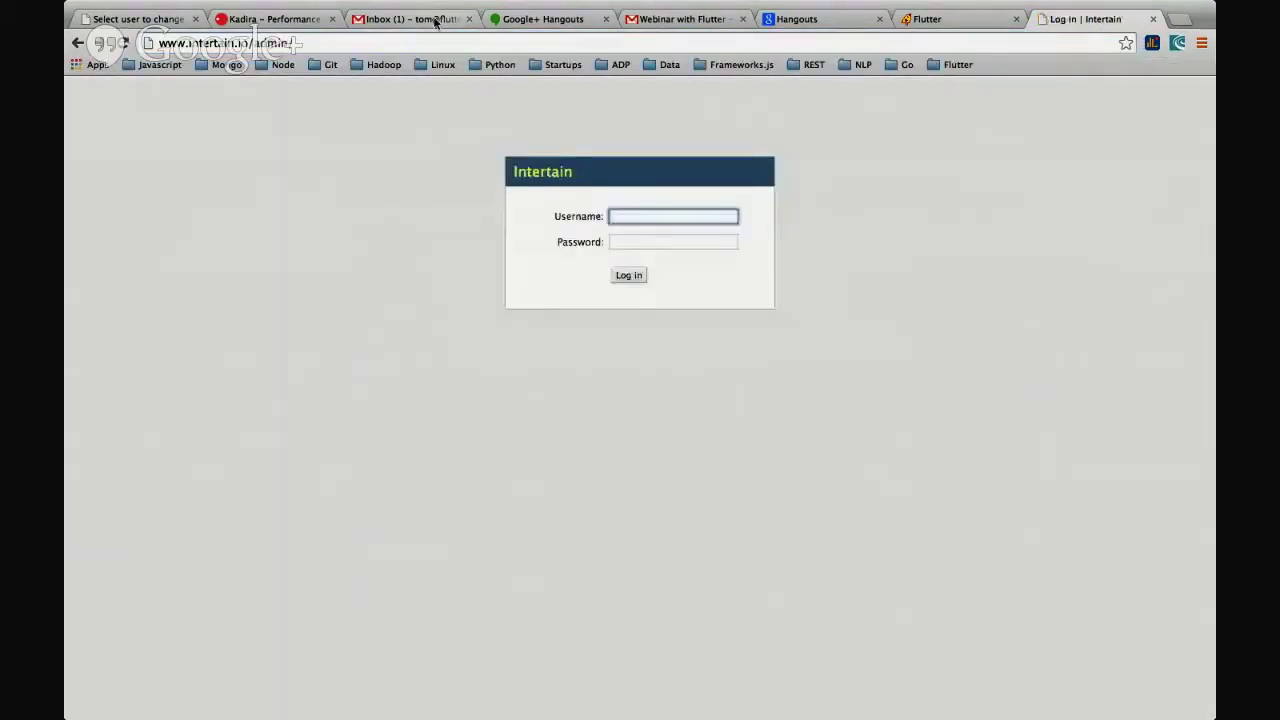
# - Log in to the Intertain admin with the admin username and password, view Users, then go back
pyautogui.press('Tab')
pyautogui.write('**********')
pyautogui.press('Return')
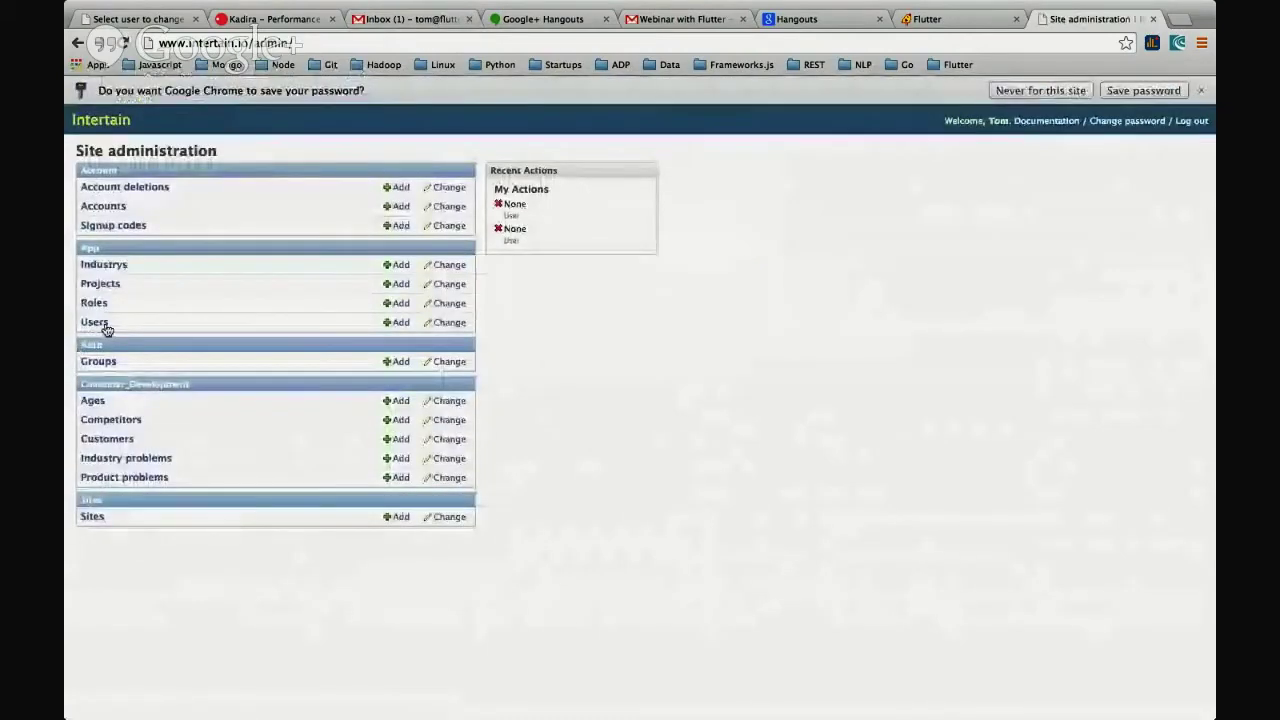
pyautogui.click(95, 323)
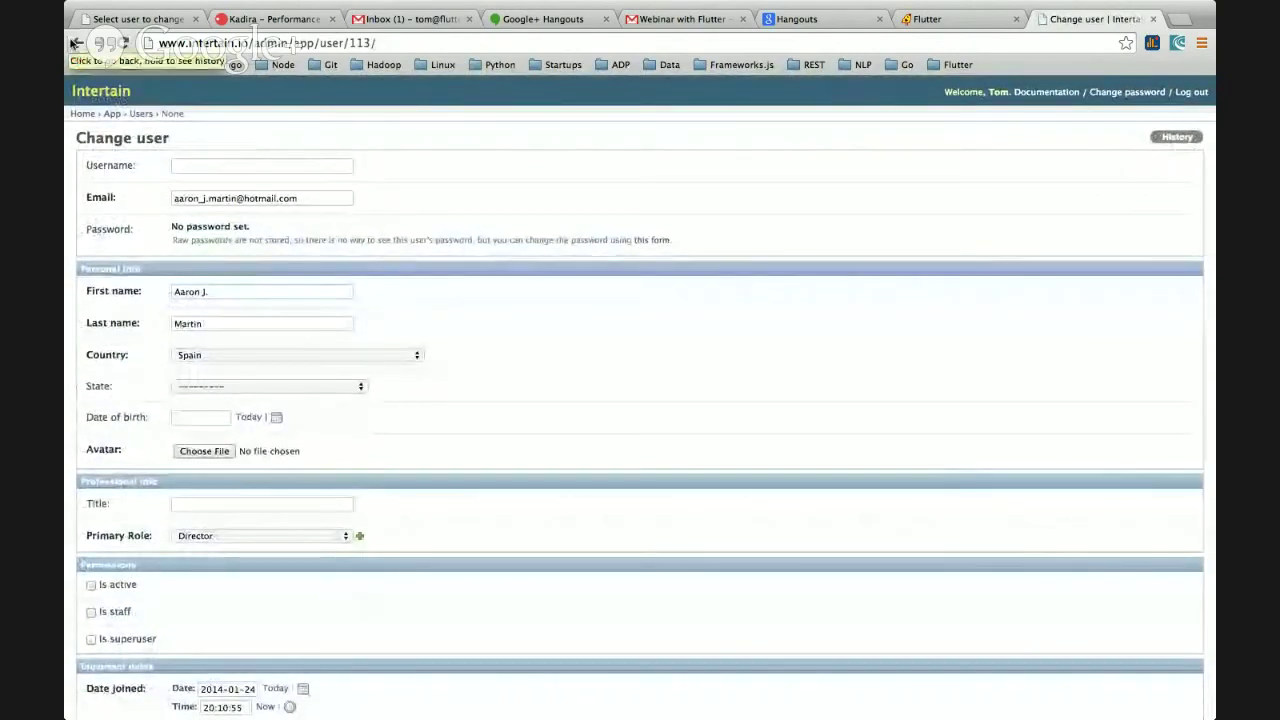
pyautogui.click(75, 43)
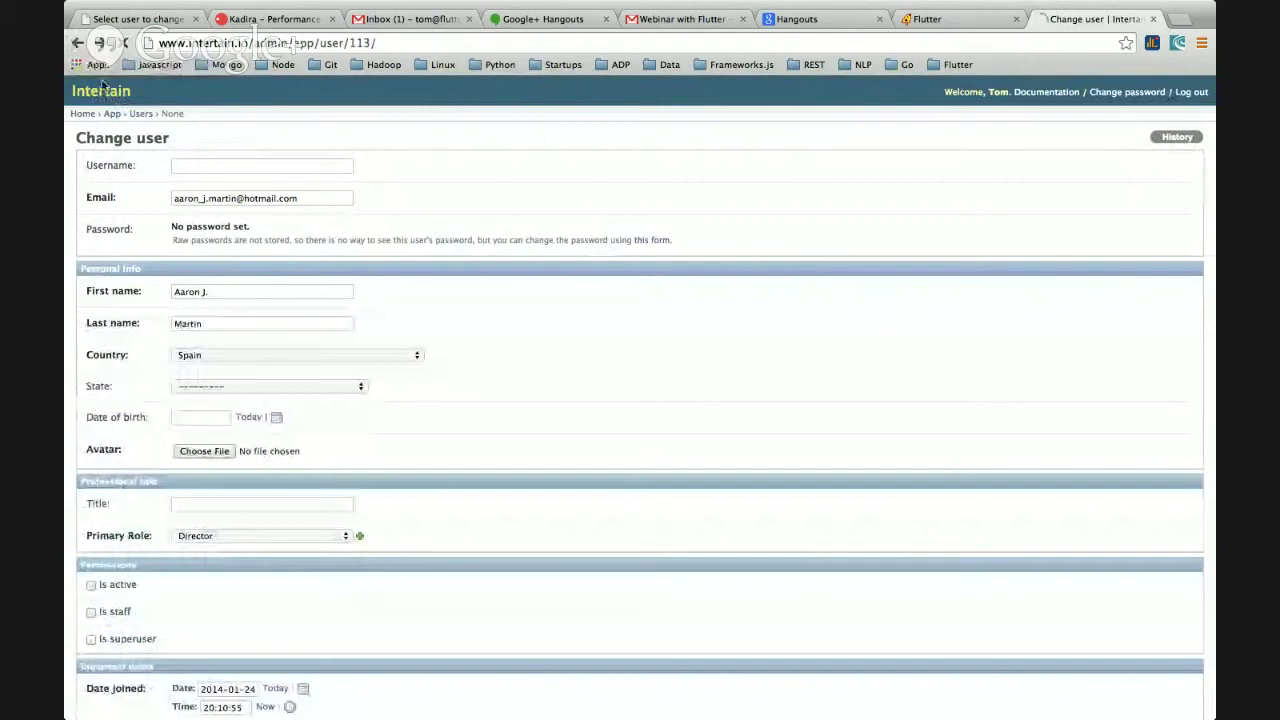
# - Switch back to the Flutter Follow Mode tab showing 407 Tweeters followed today
pyautogui.hotkey('ctrl', 'shift', 'Tab')
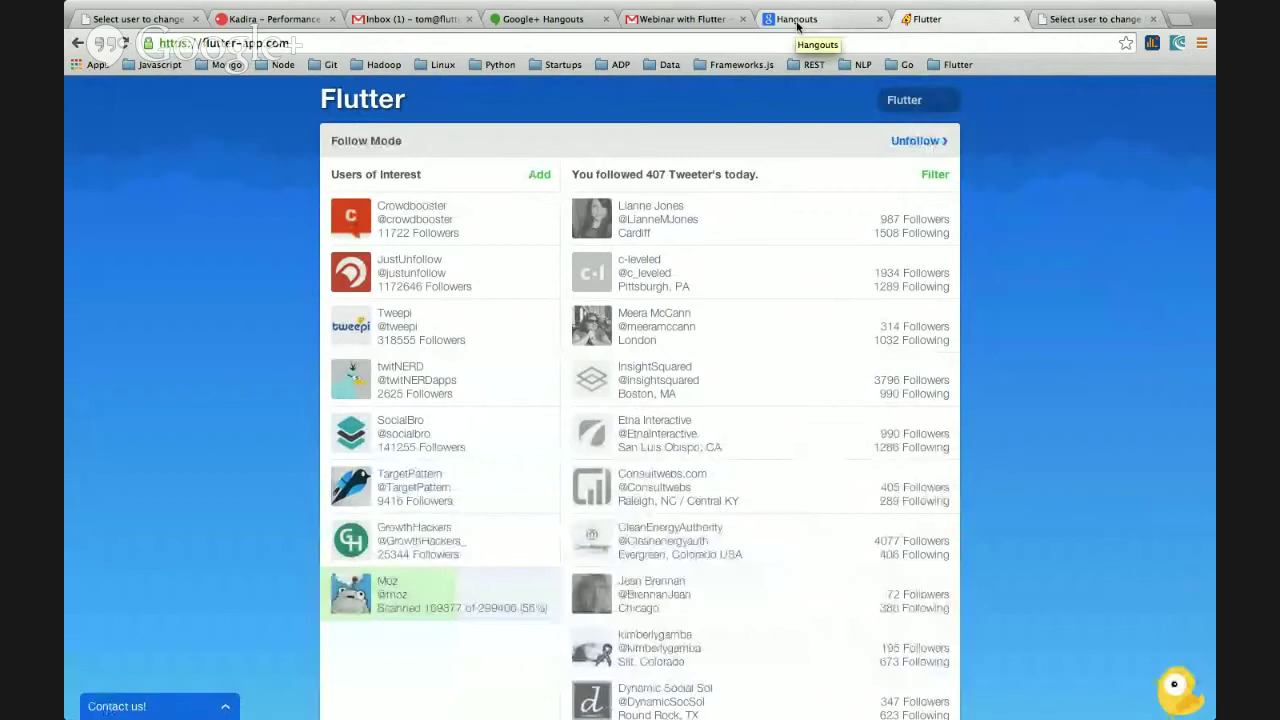
# - Open Twitter in a new tab and load the Intertain profile
pyautogui.hotkey('ctrl', '9')
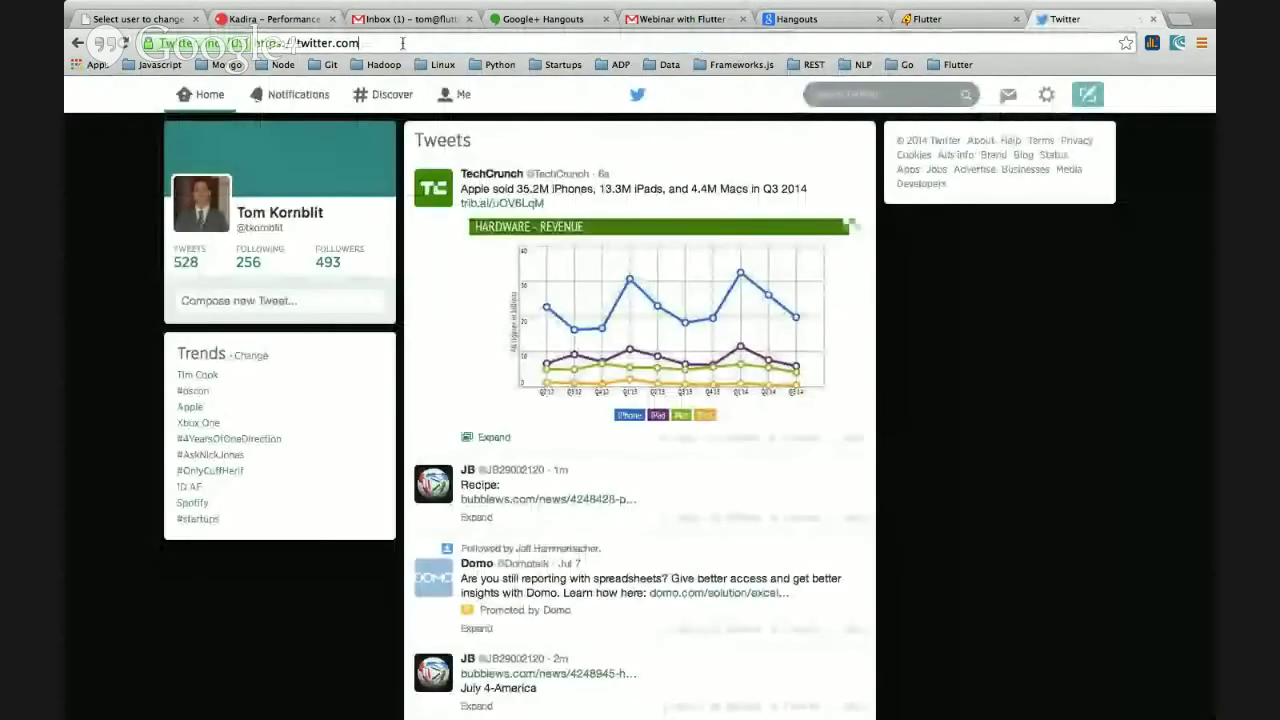
pyautogui.click(403, 42)
pyautogui.press('Return')
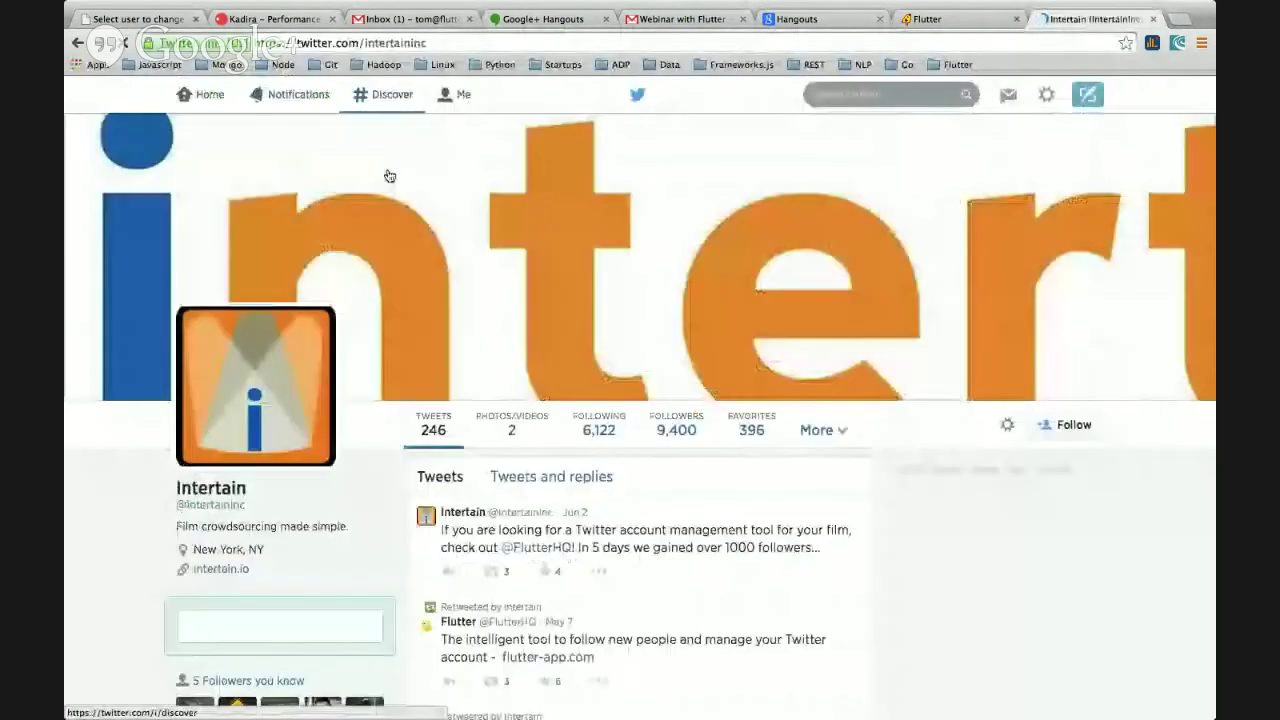
# - Scroll through Intertain's recent tweets, then go to Notifications
pyautogui.scroll(-1, 627, 333)
pyautogui.scroll(-1, 690, 392)
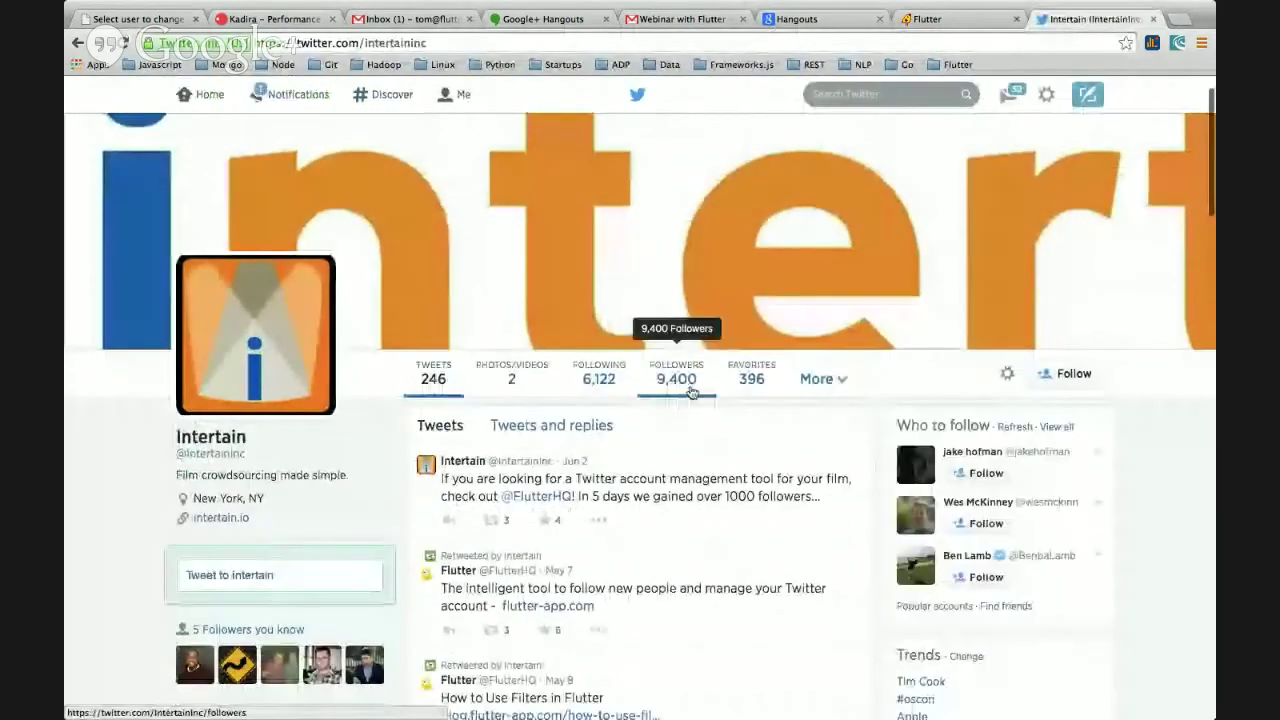
pyautogui.scroll(-1, 694, 390)
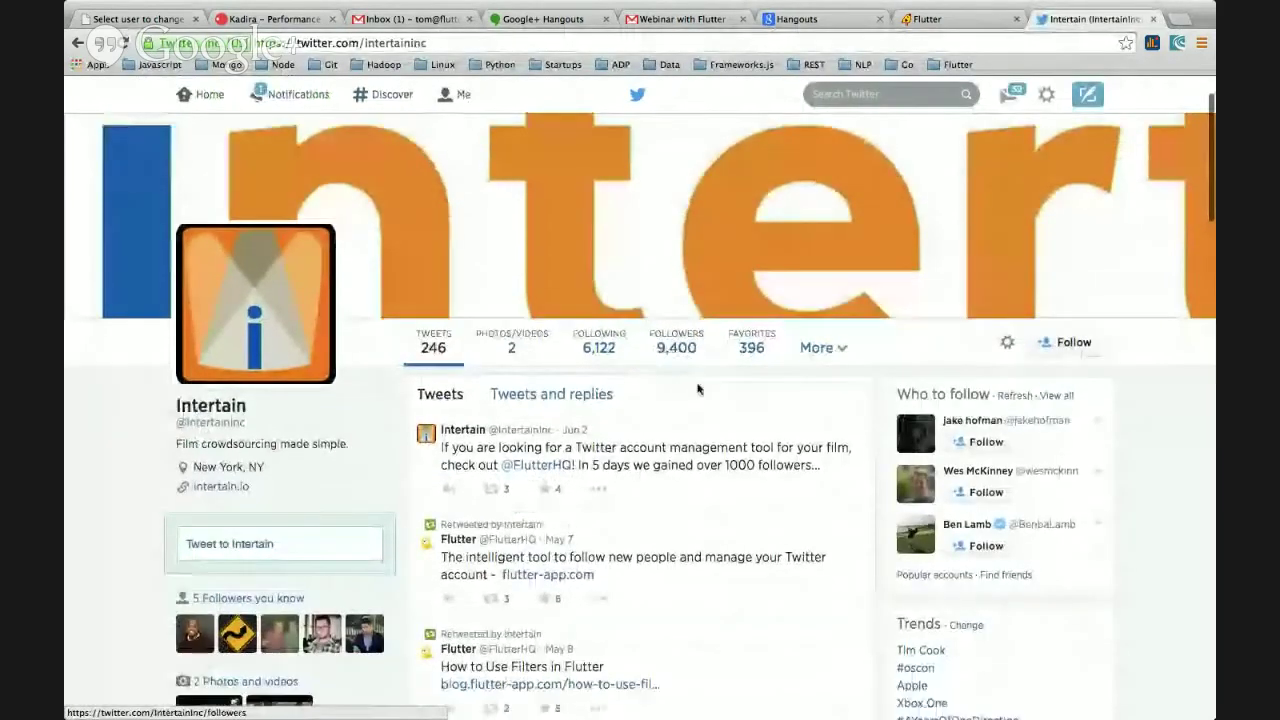
pyautogui.scroll(-2, 698, 389)
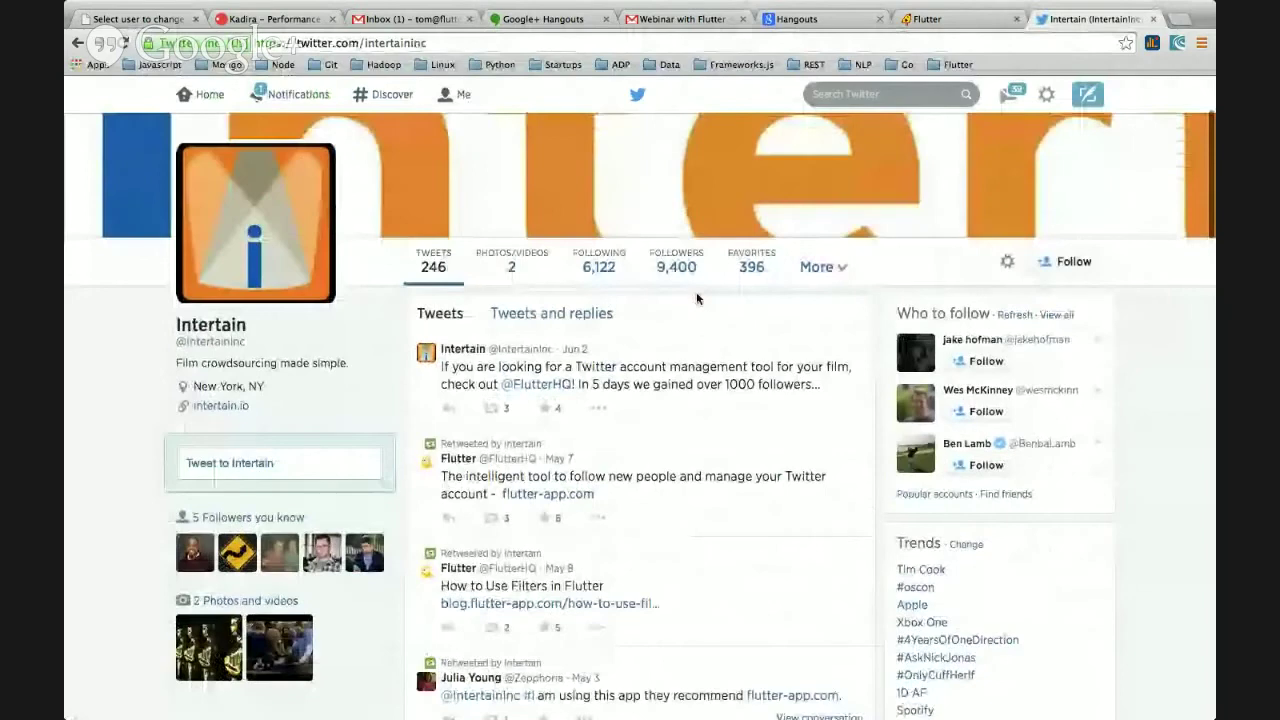
pyautogui.scroll(-1, 697, 299)
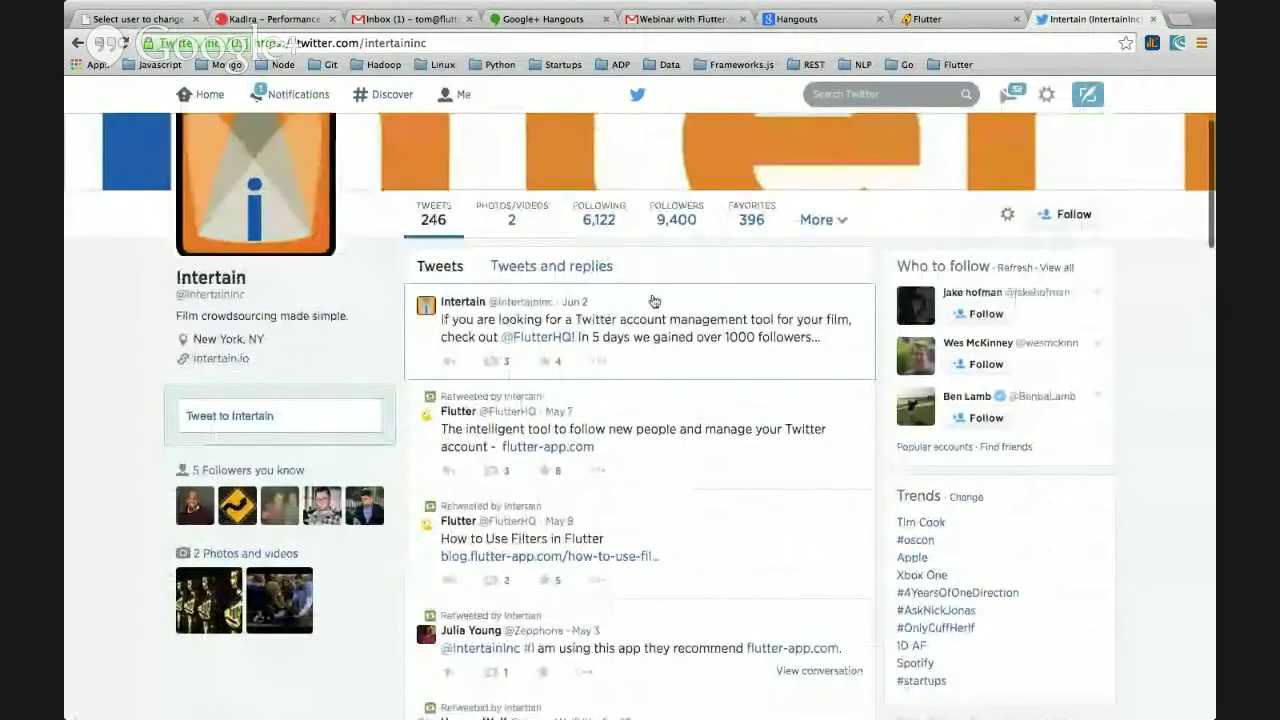
pyautogui.scroll(-3, 654, 301)
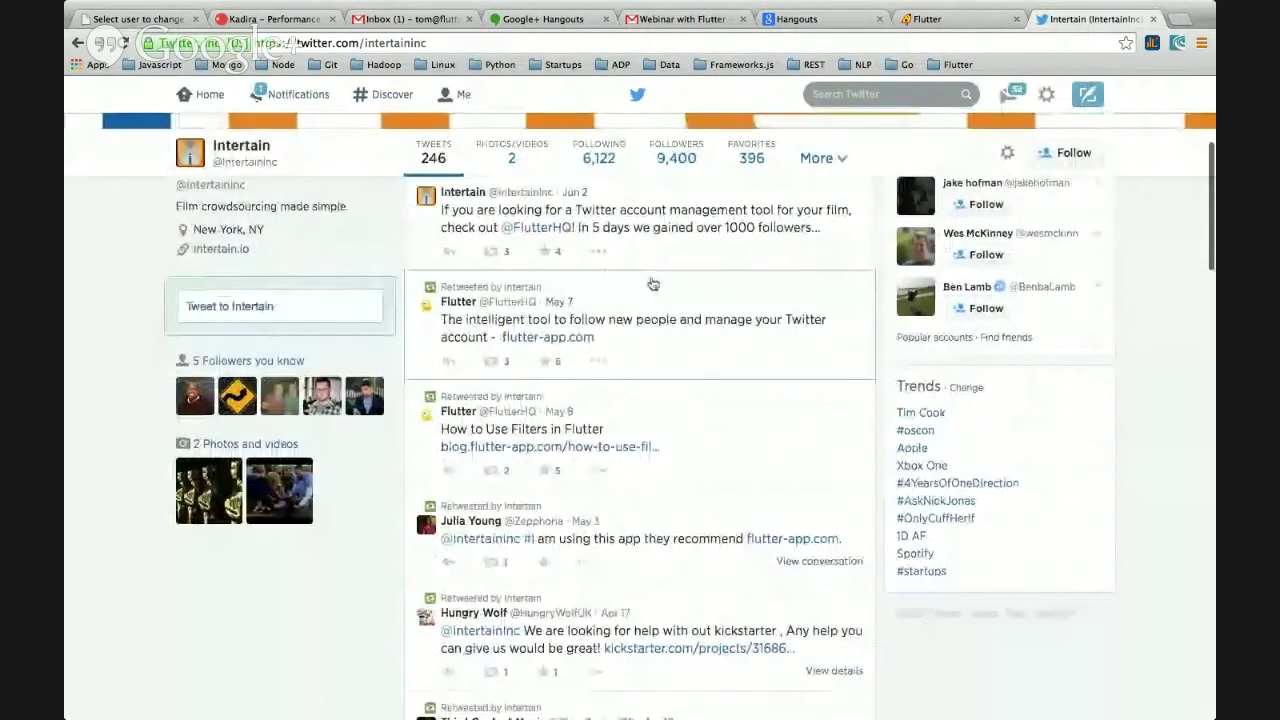
pyautogui.scroll(-1, 653, 285)
pyautogui.scroll(1, 508, 217)
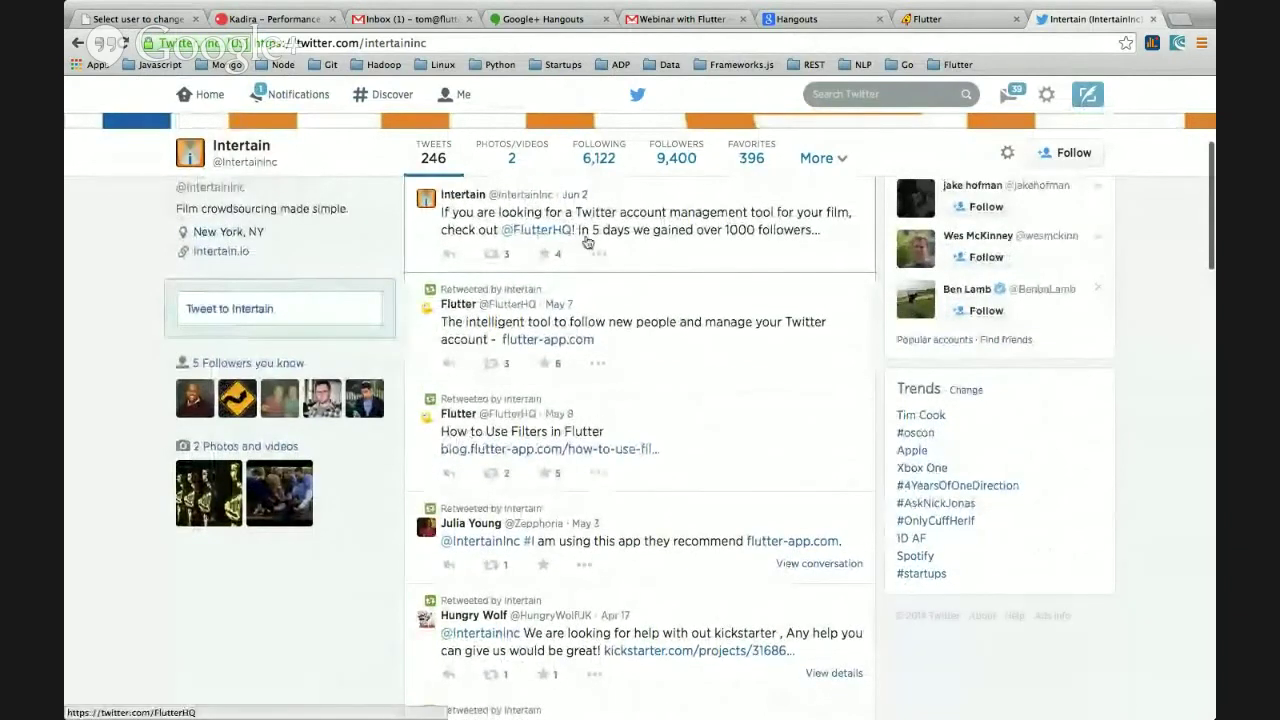
pyautogui.scroll(-1, 565, 242)
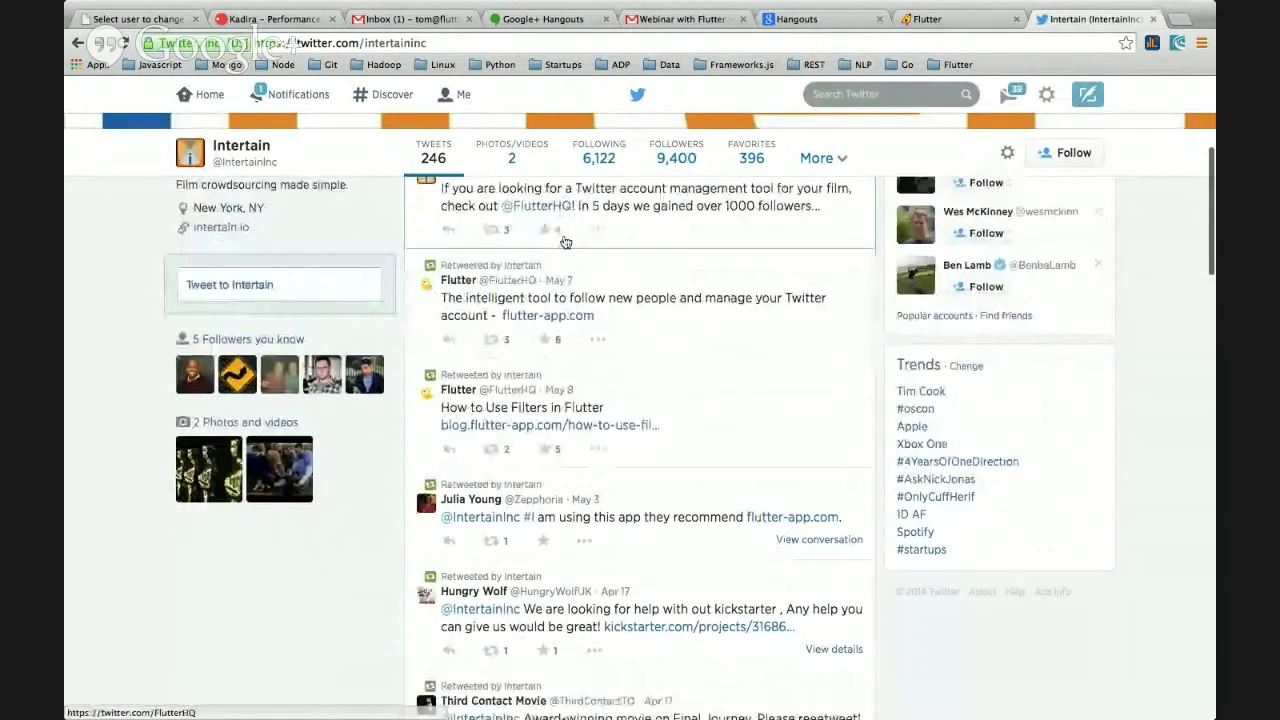
pyautogui.scroll(-2, 565, 242)
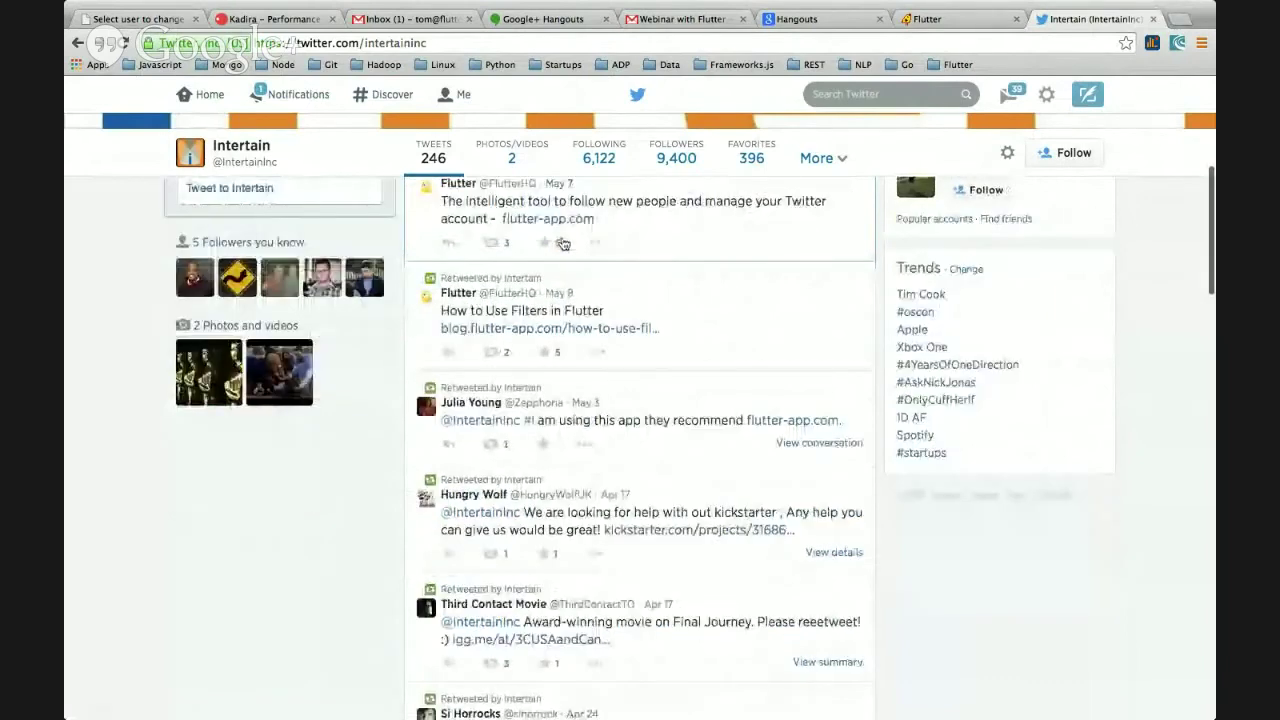
pyautogui.scroll(-5, 452, 312)
pyautogui.scroll(10, 452, 312)
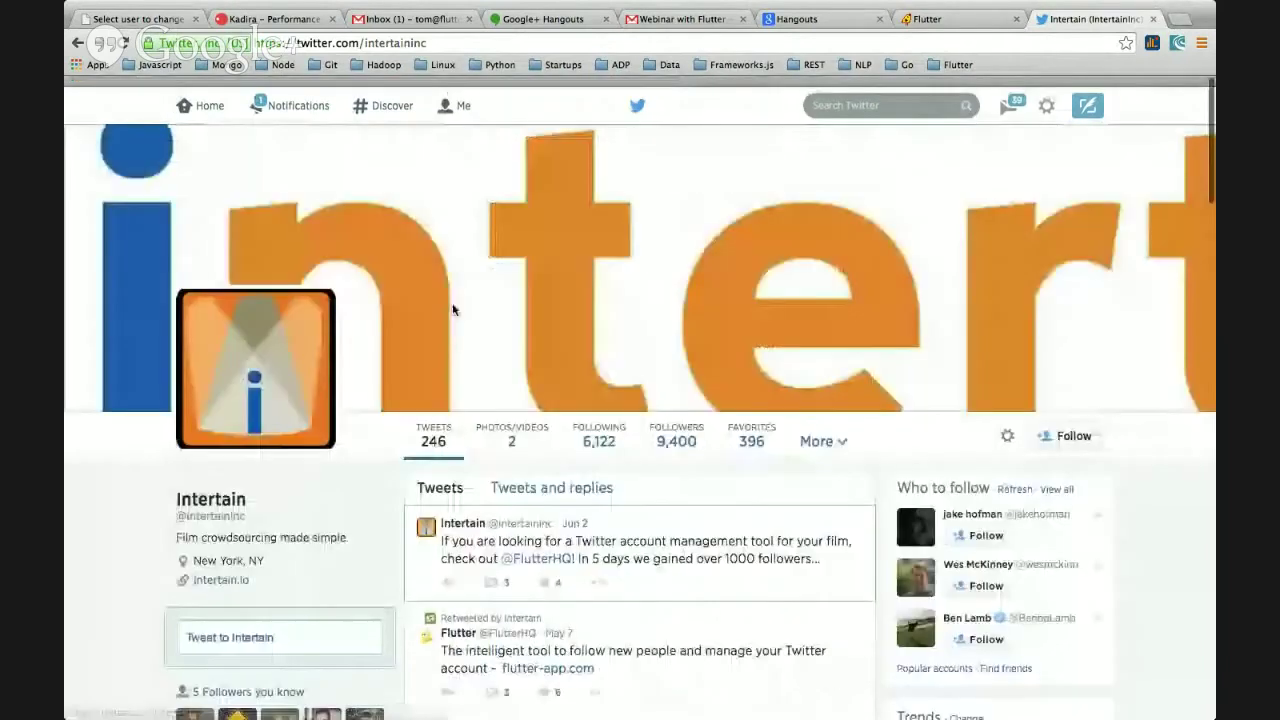
pyautogui.click(290, 105)
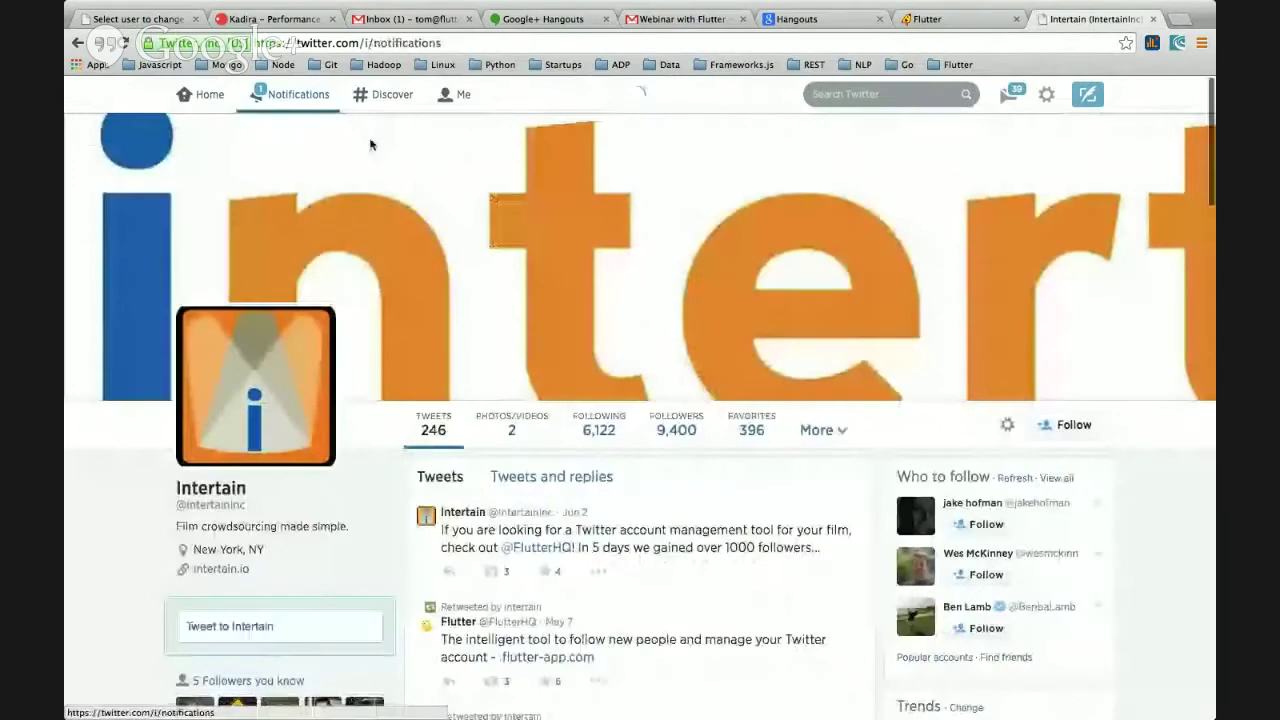
# - Scroll through the Twitter notifications list
pyautogui.scroll(-5, 437, 242)
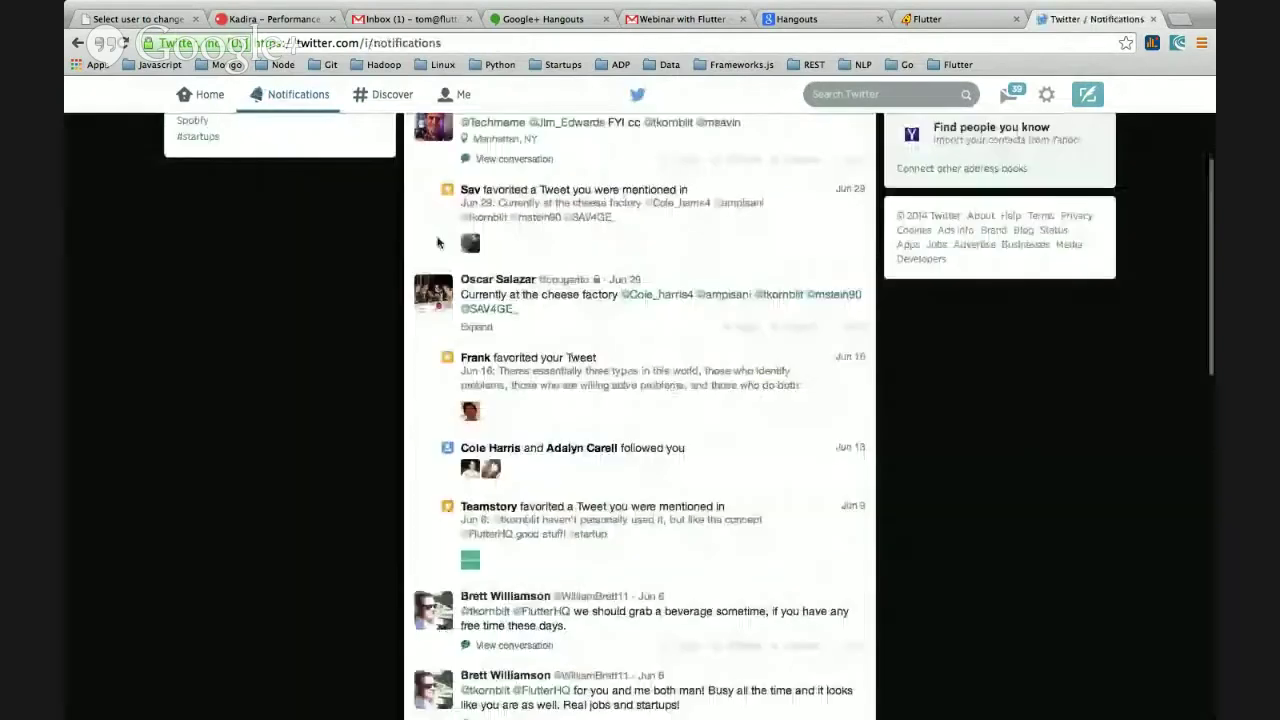
pyautogui.scroll(-10, 437, 243)
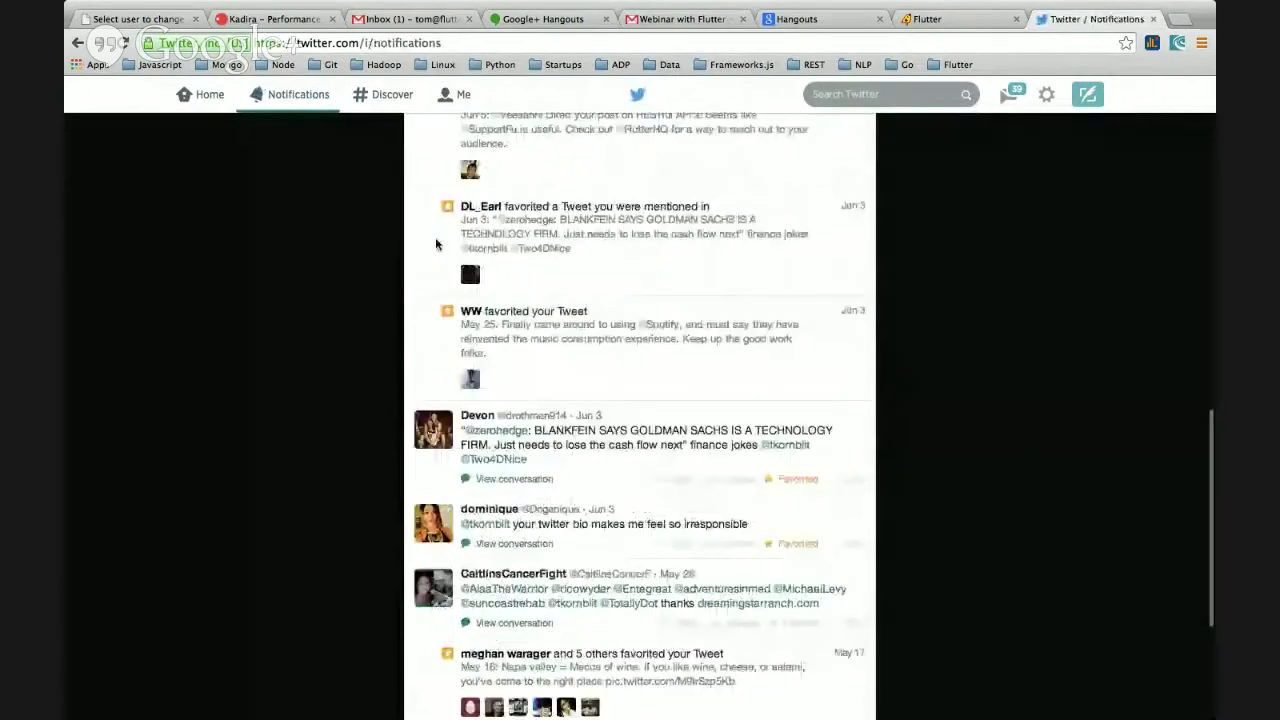
pyautogui.scroll(15, 436, 244)
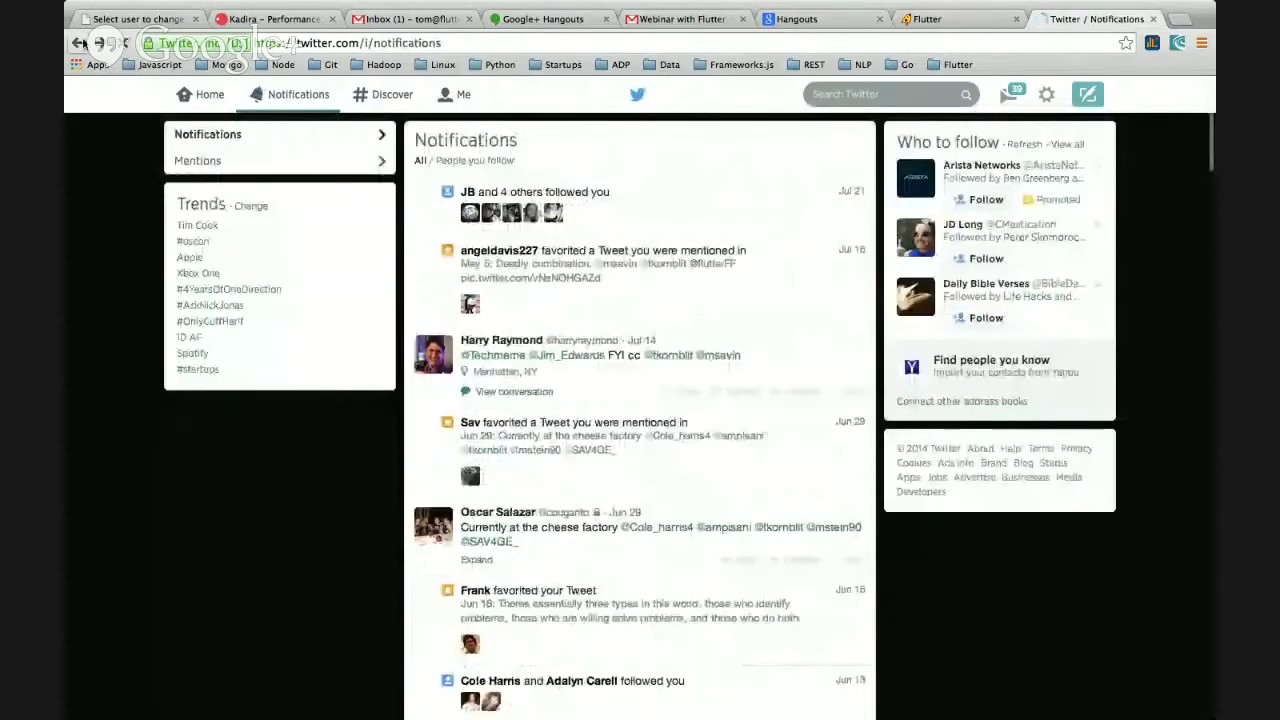
pyautogui.scroll(-10, 390, 251)
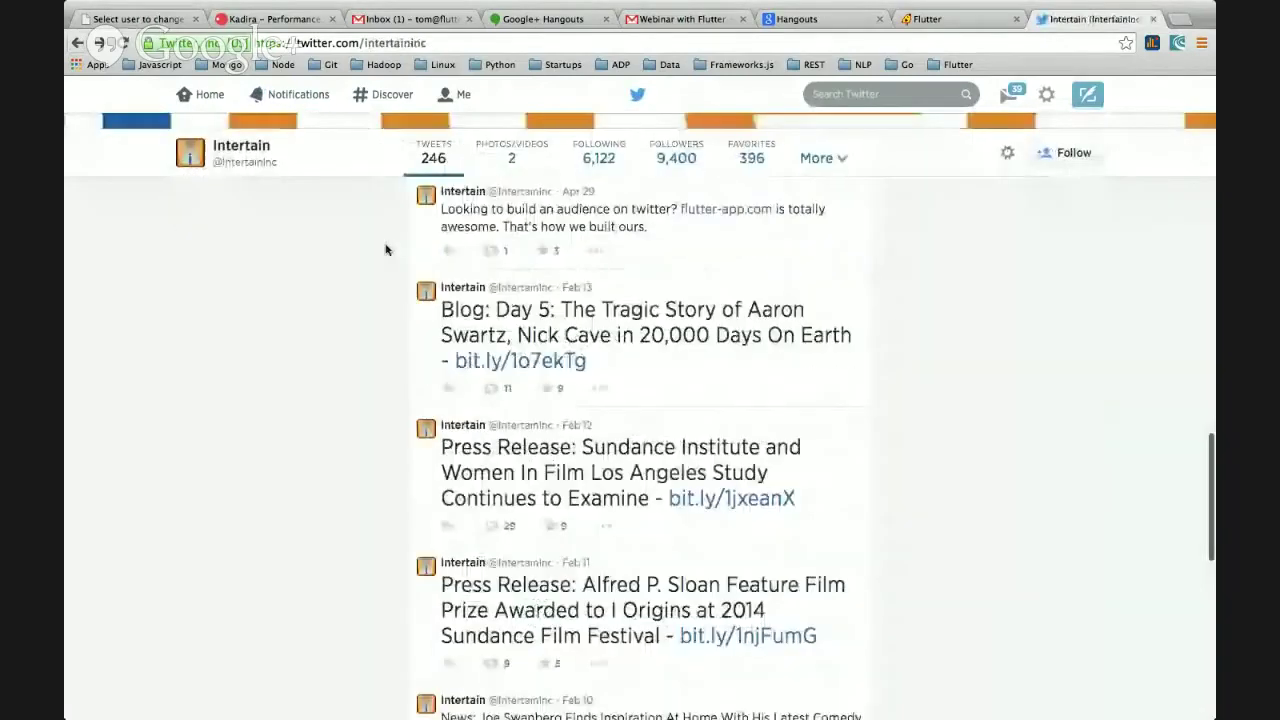
pyautogui.scroll(1, 386, 249)
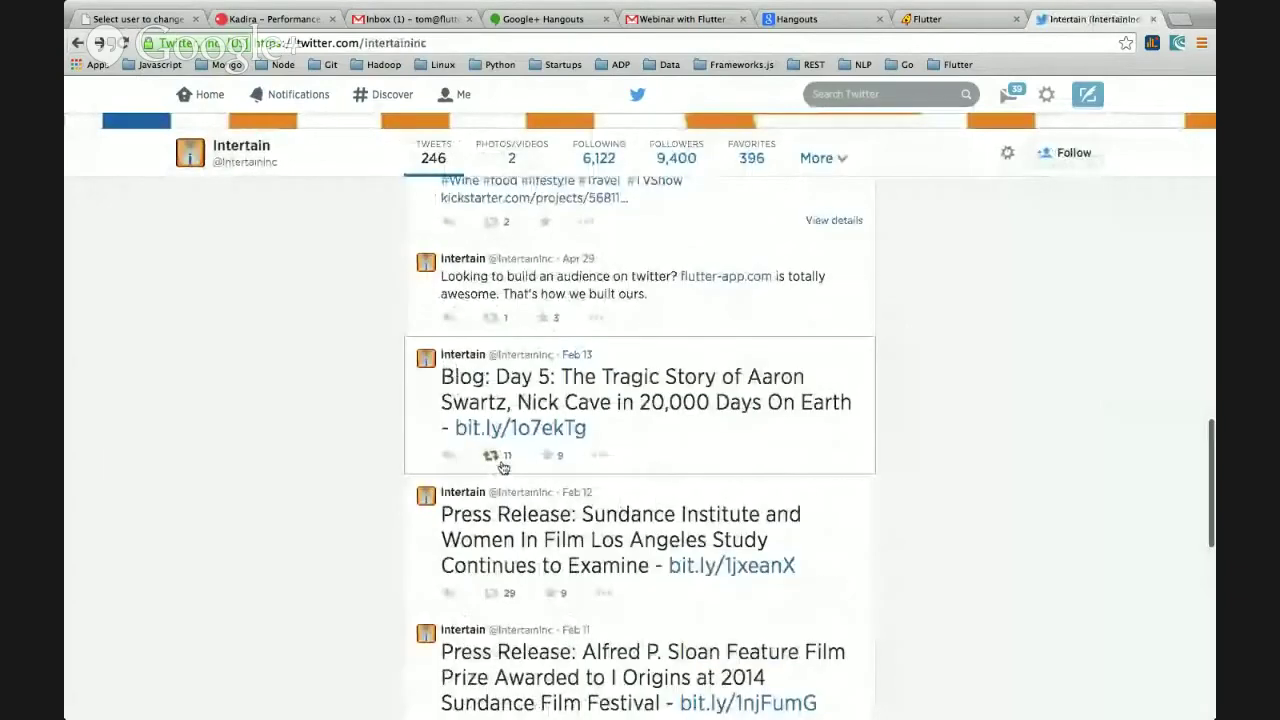
# - Browse down through Intertain's older tweets, then scroll back up toward the profile header
pyautogui.scroll(-1, 559, 461)
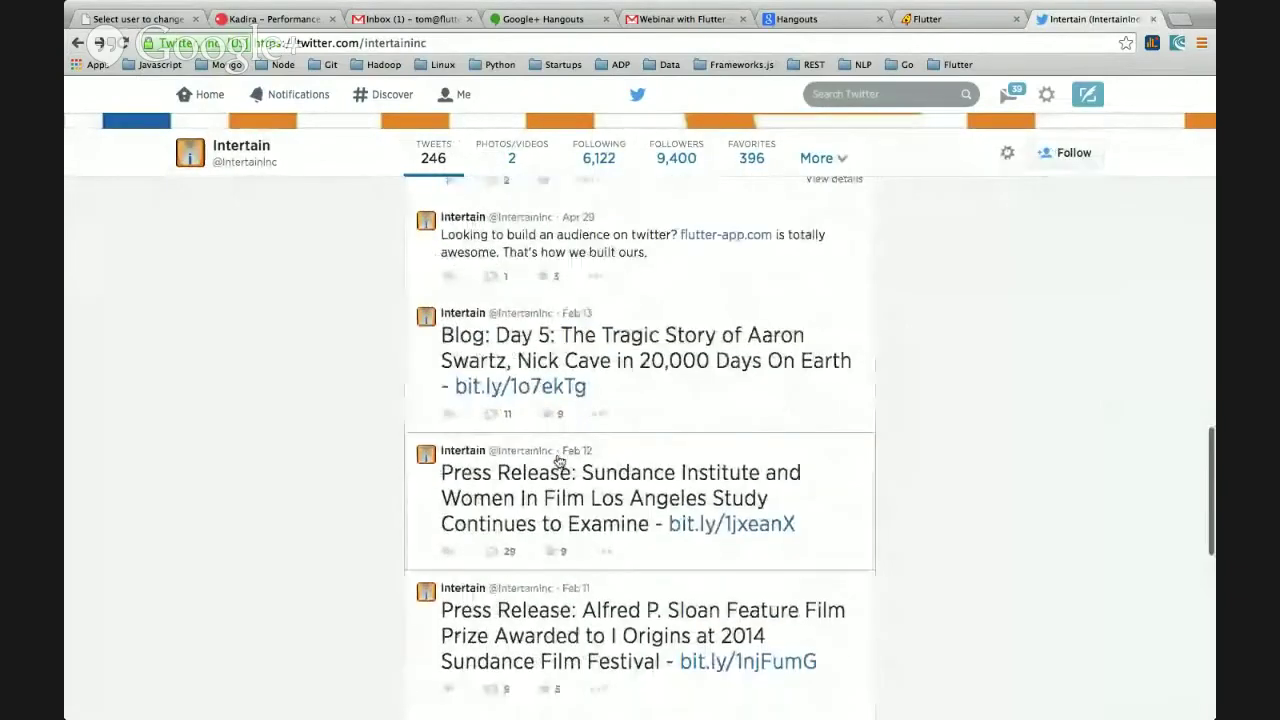
pyautogui.scroll(-2, 537, 475)
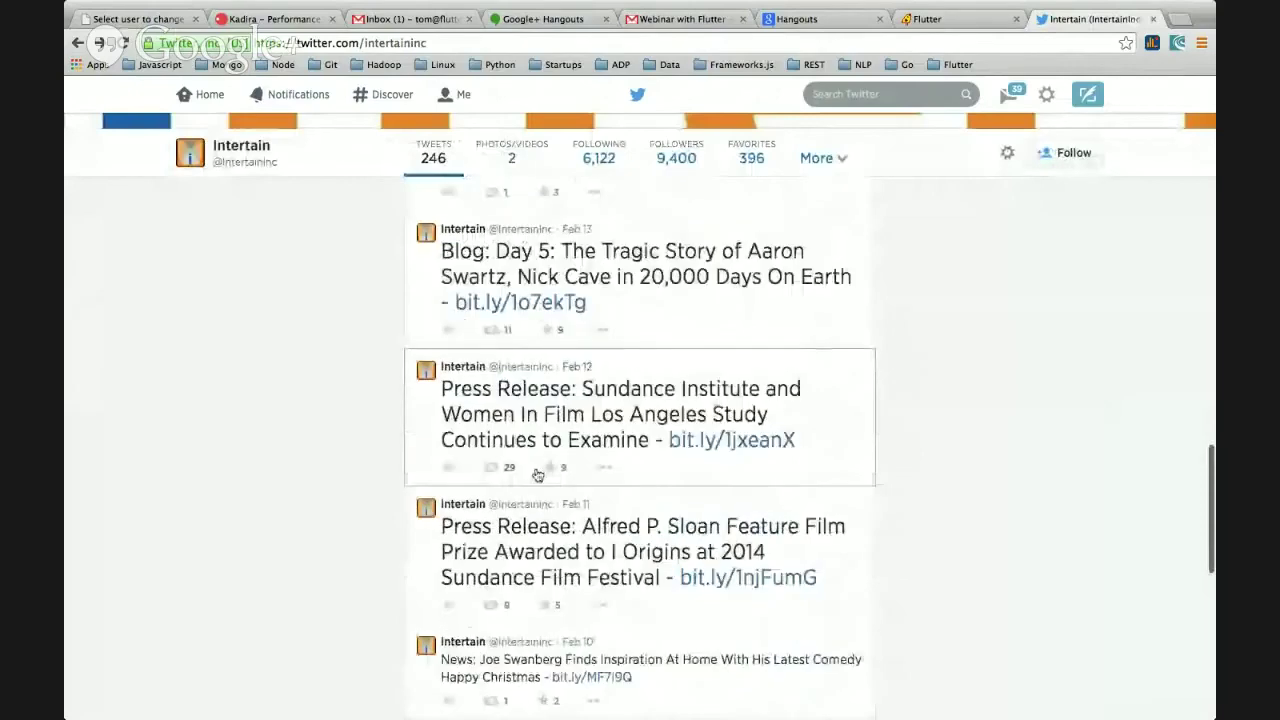
pyautogui.scroll(-7, 537, 475)
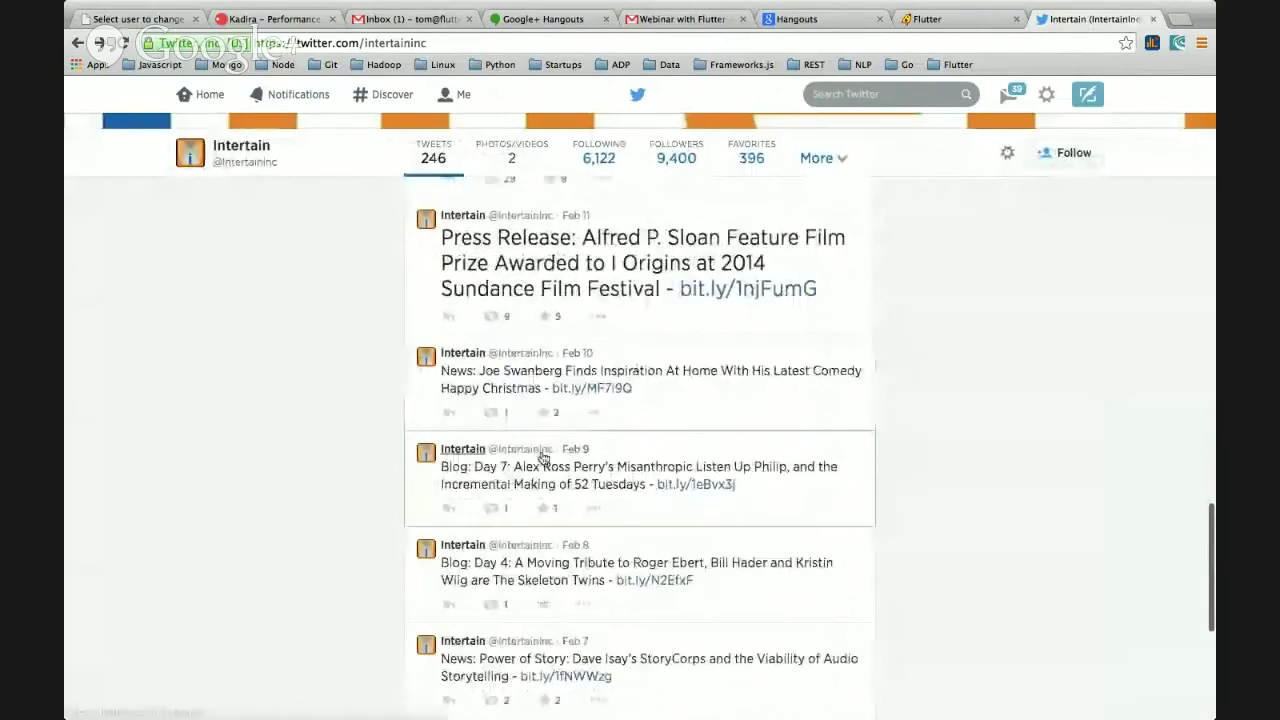
pyautogui.scroll(-11, 541, 457)
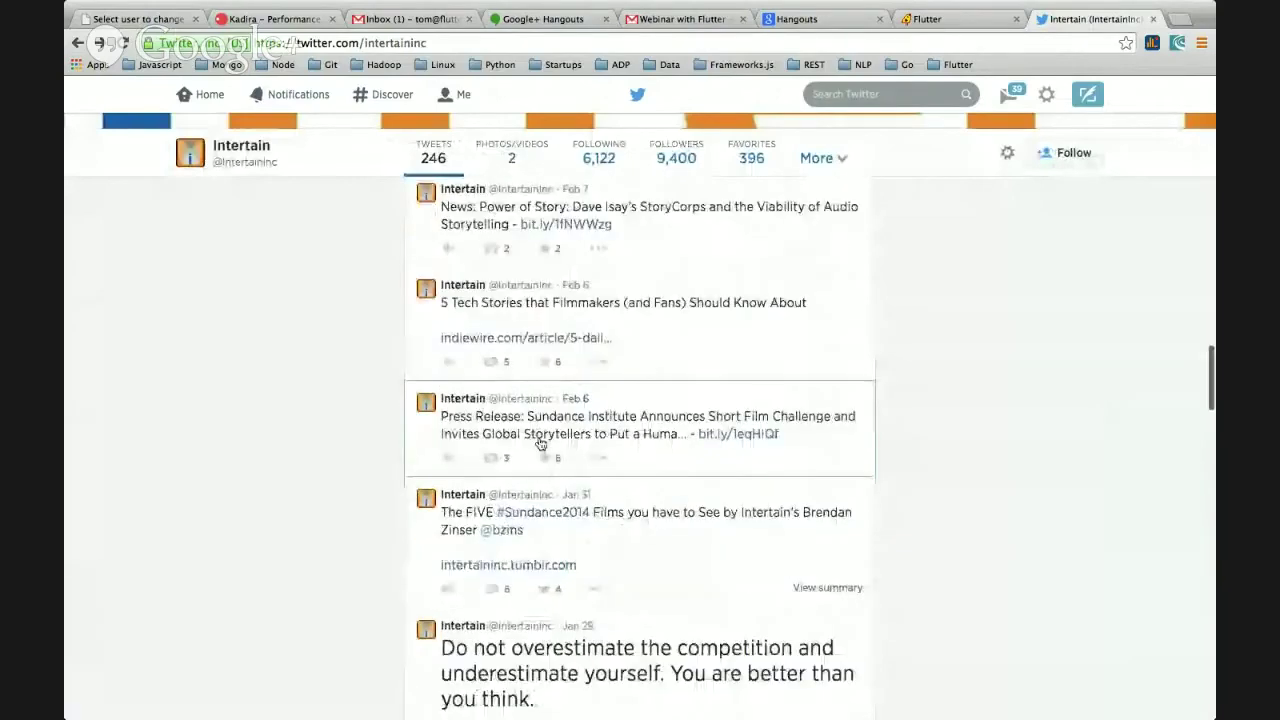
pyautogui.scroll(-10, 540, 443)
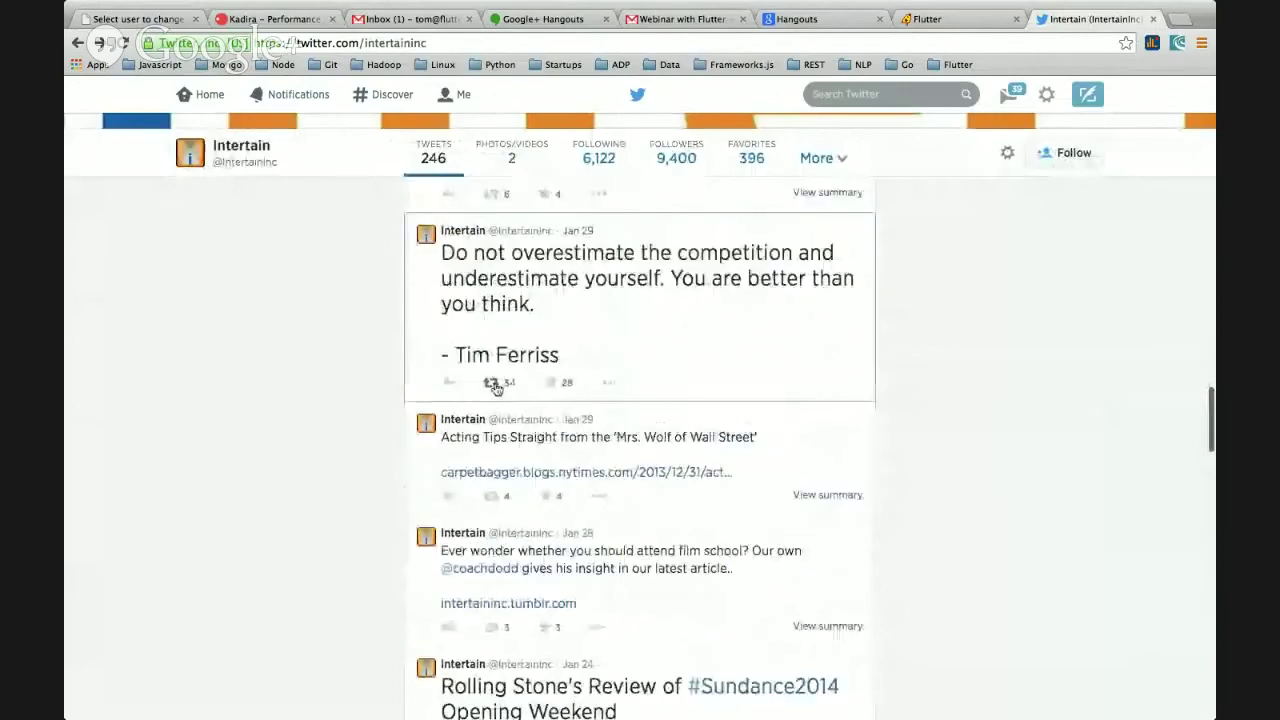
pyautogui.scroll(-4, 530, 388)
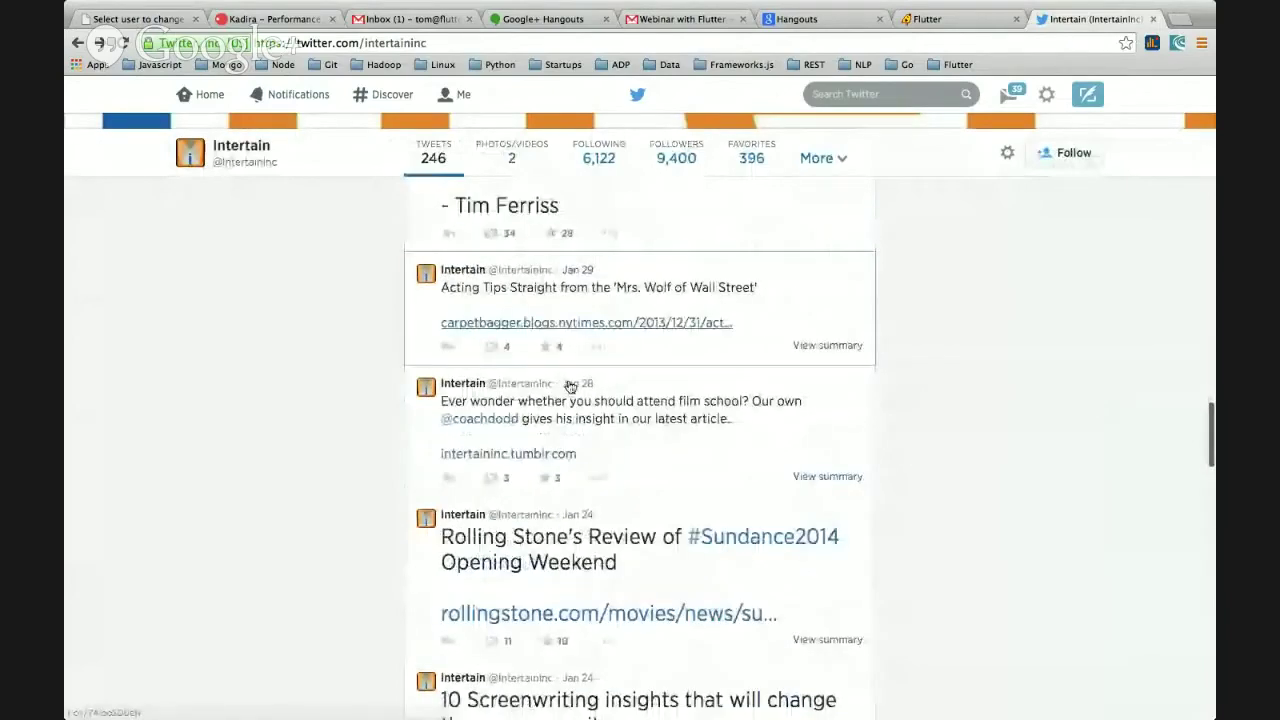
pyautogui.scroll(-12, 386, 380)
pyautogui.scroll(-2, 383, 382)
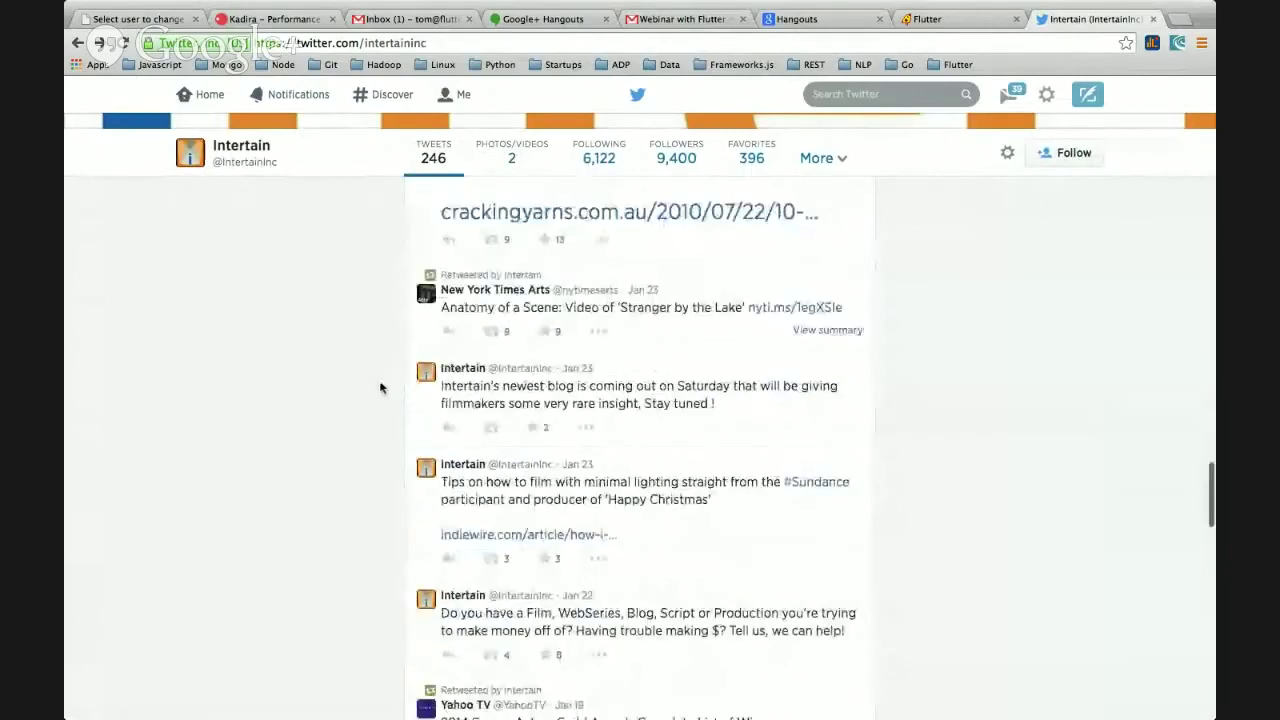
pyautogui.scroll(-4, 380, 388)
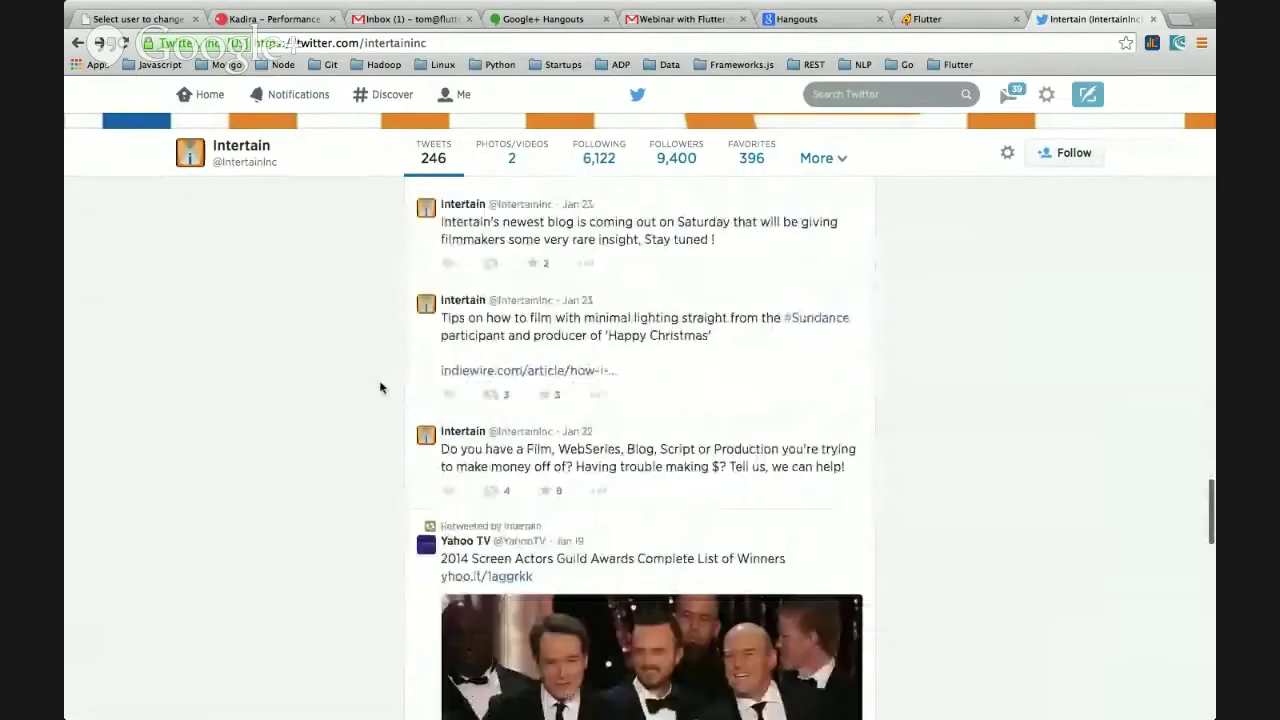
pyautogui.scroll(-3, 380, 387)
pyautogui.scroll(-9, 385, 384)
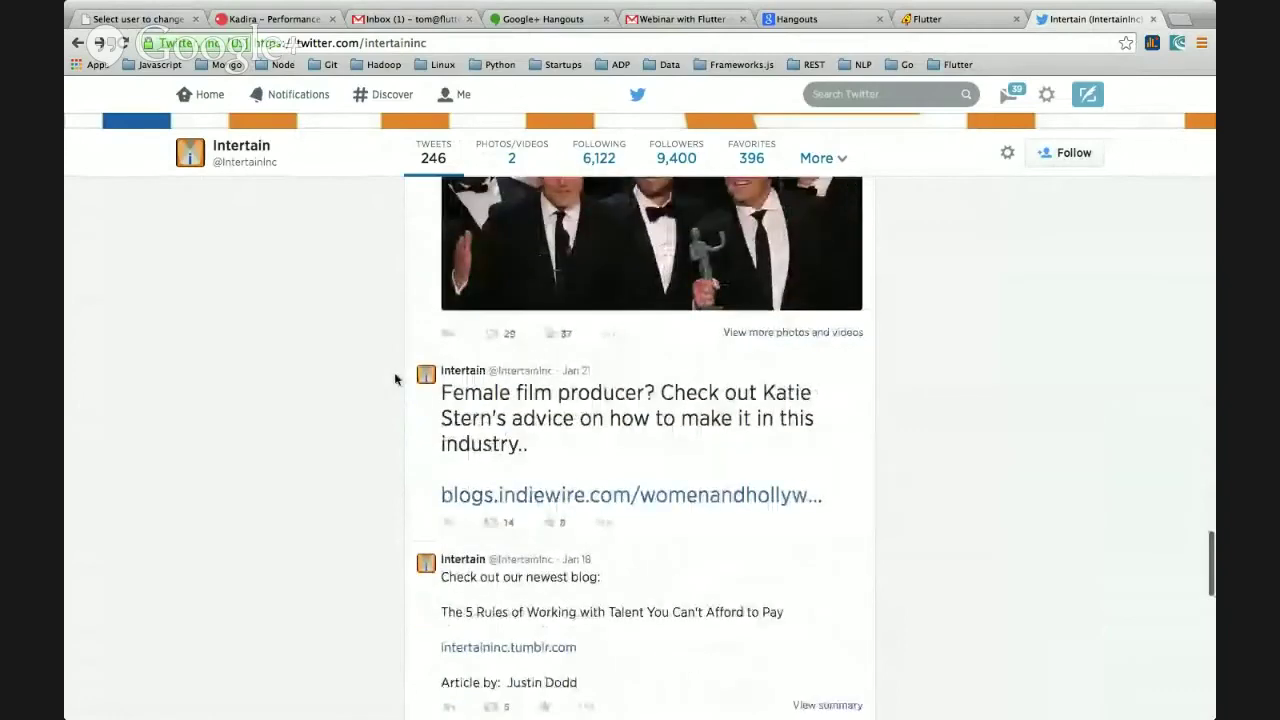
pyautogui.scroll(10, 393, 376)
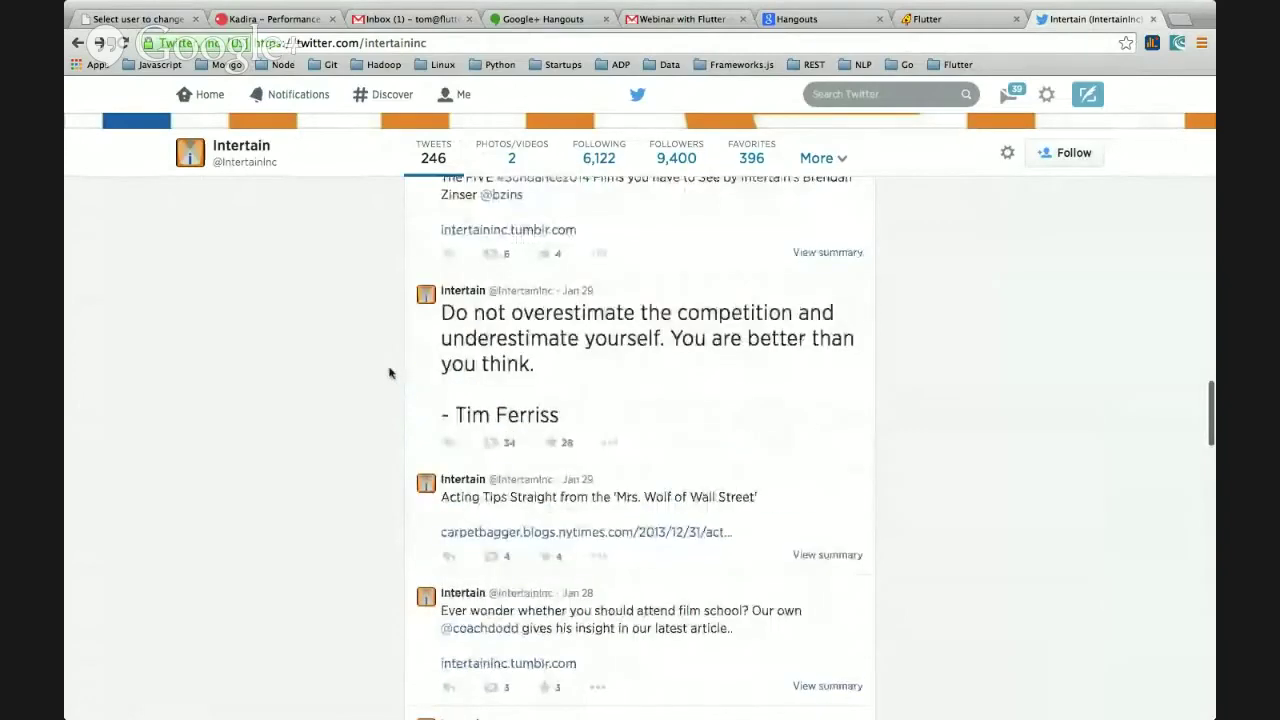
pyautogui.scroll(15, 390, 373)
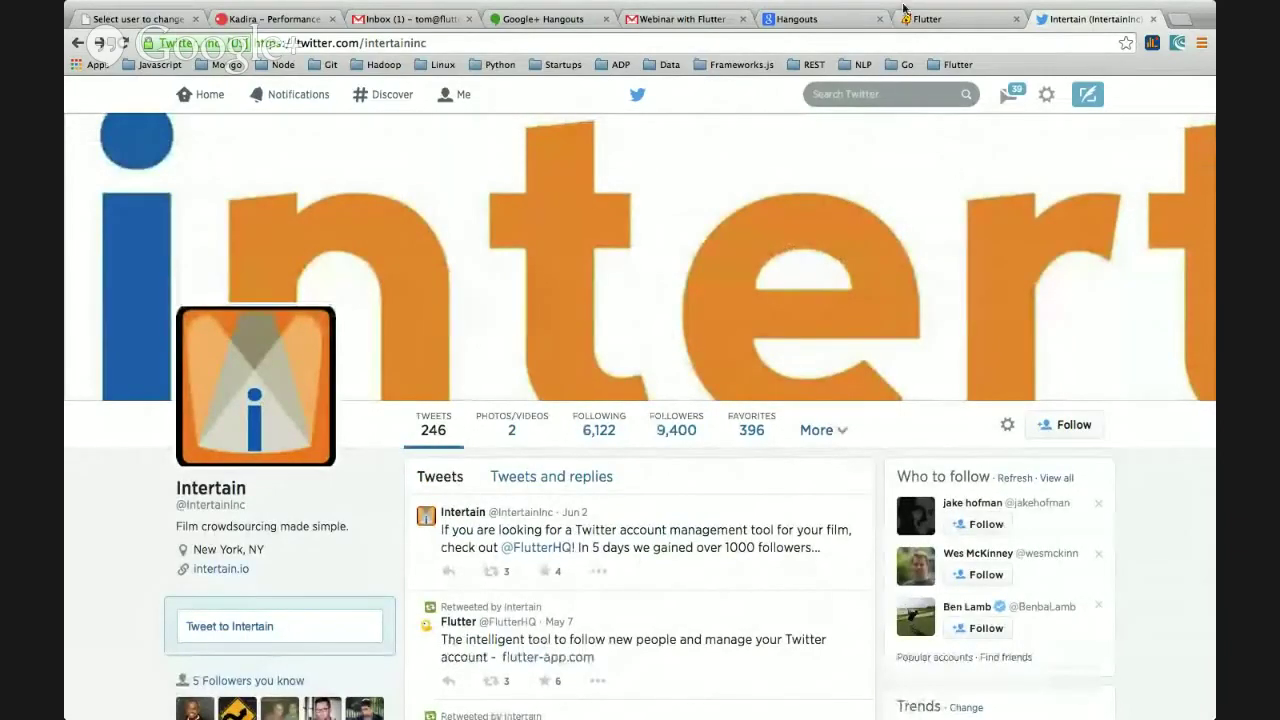
pyautogui.scroll(-10, 639, 291)
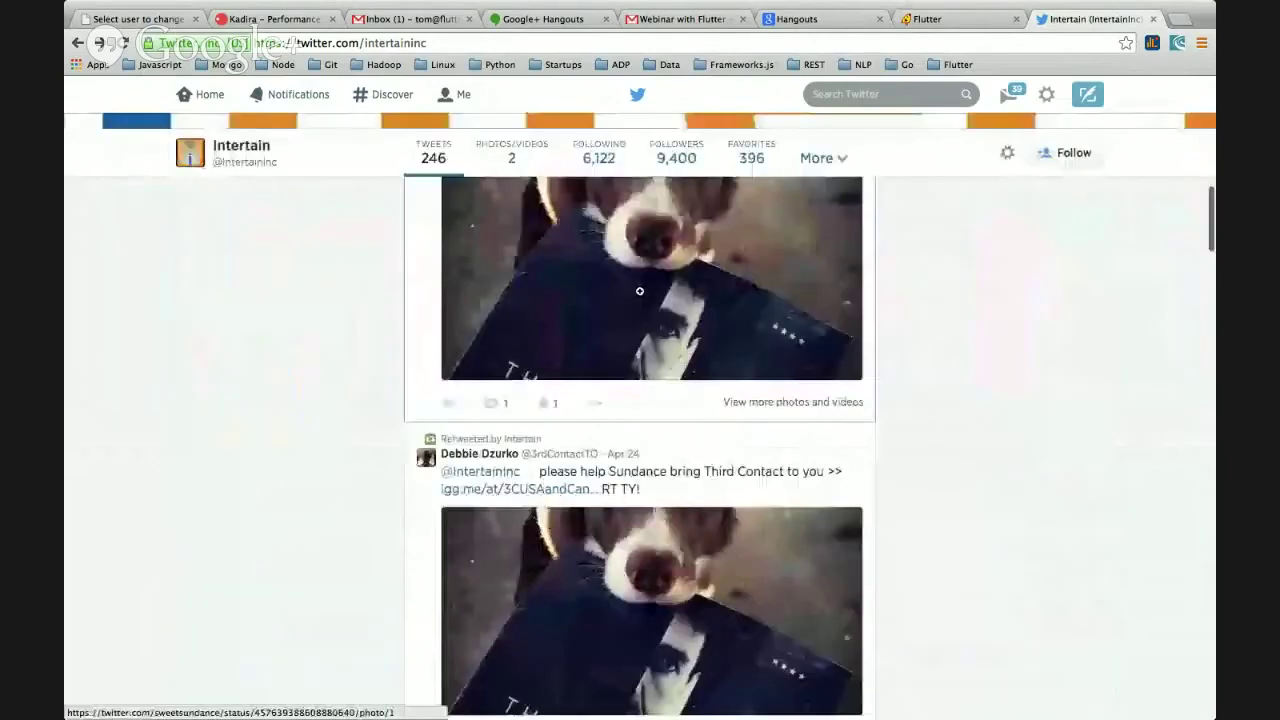
pyautogui.scroll(-10, 369, 377)
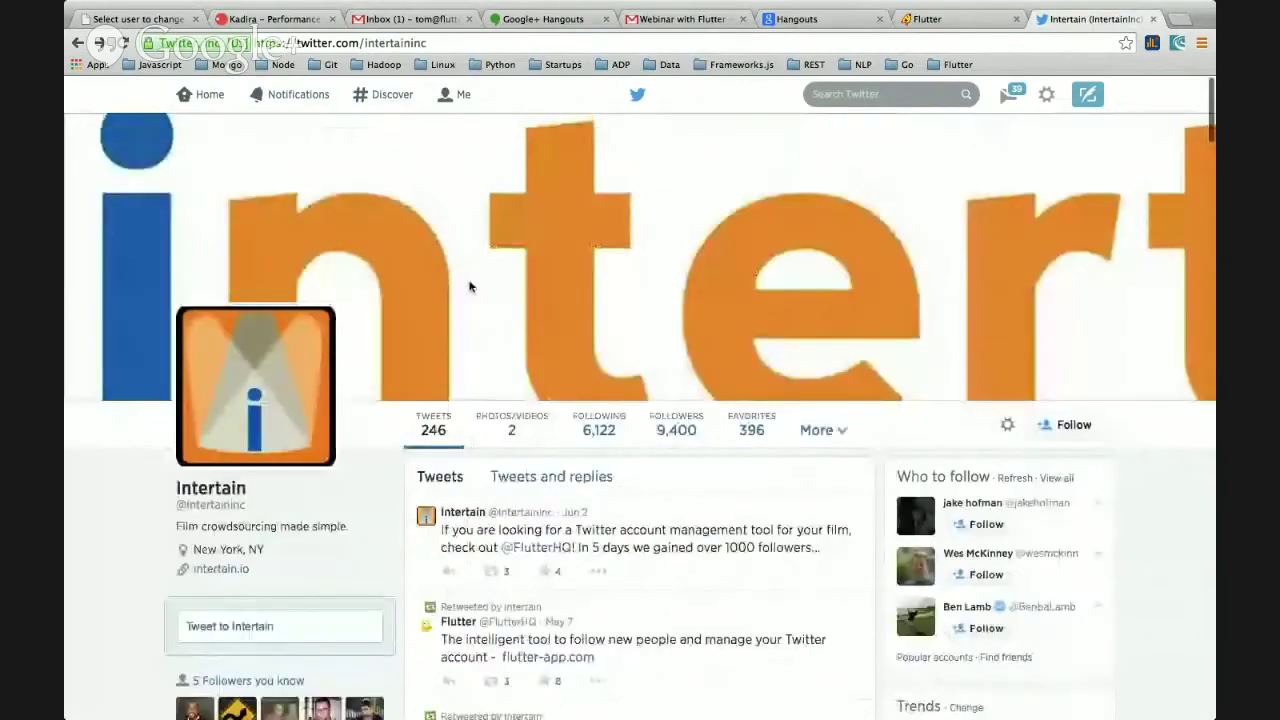
pyautogui.scroll(-1, 617, 200)
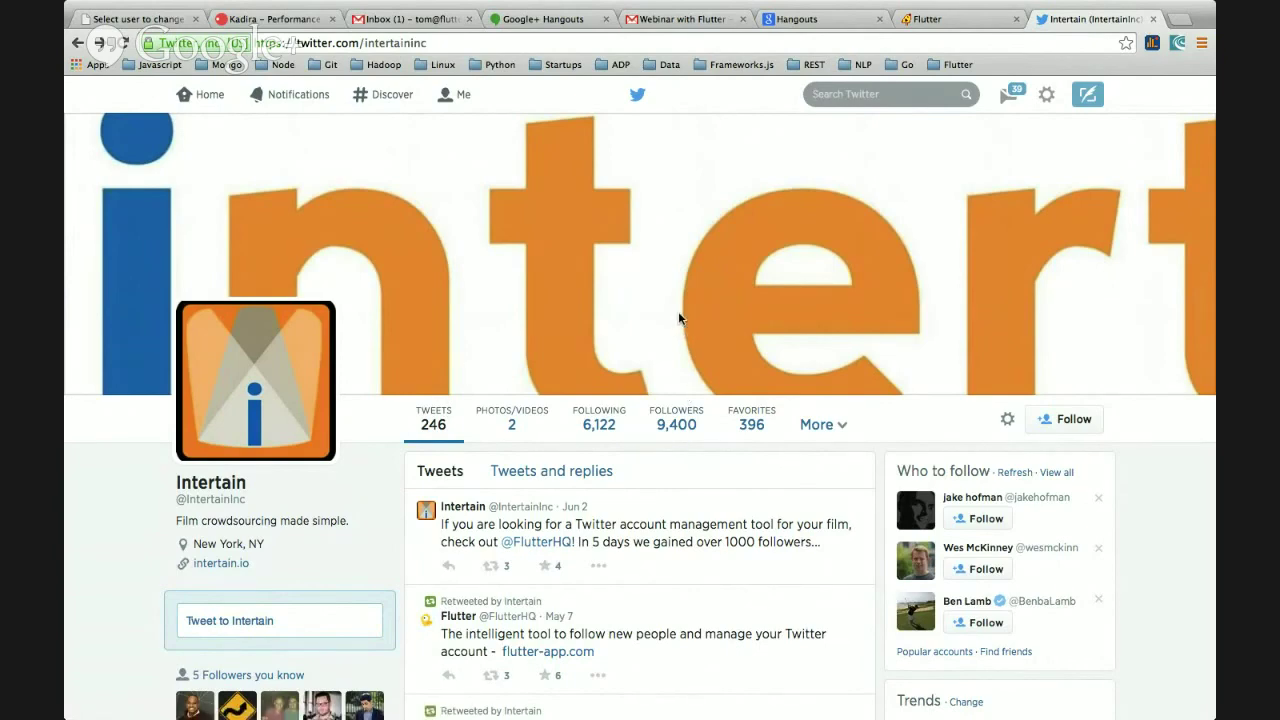
pyautogui.scroll(-1, 678, 318)
pyautogui.scroll(-3, 678, 318)
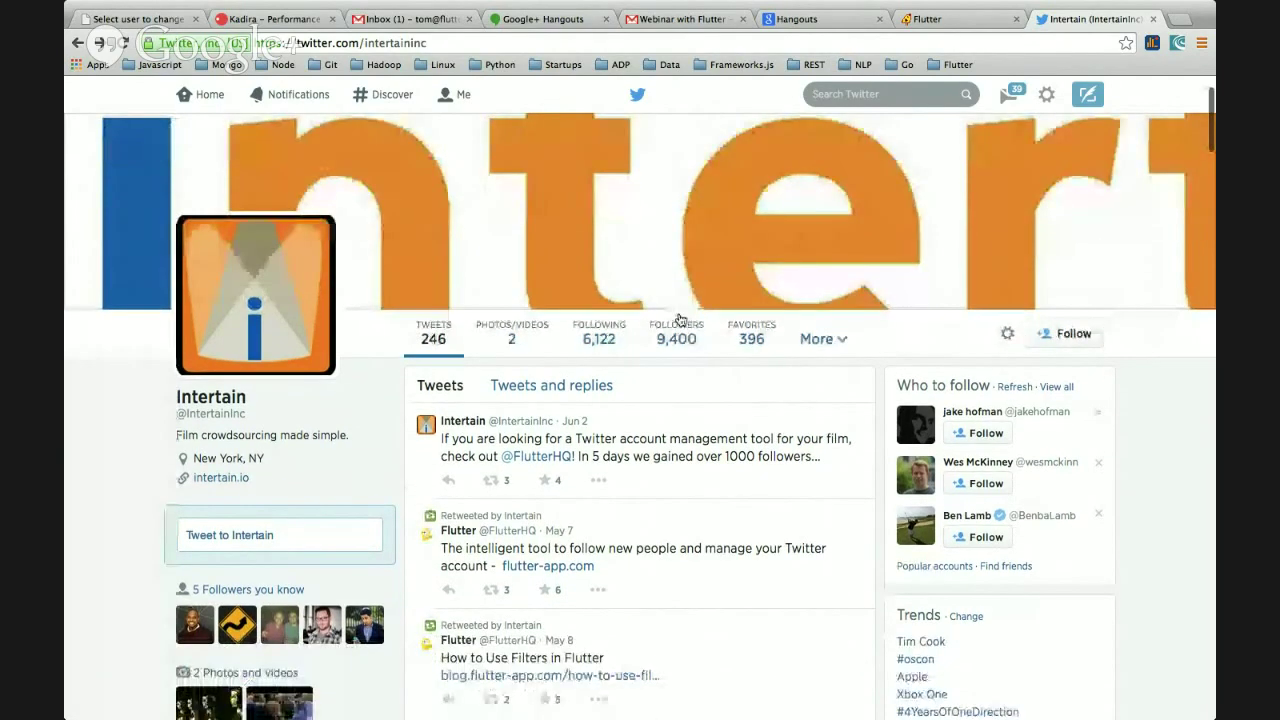
pyautogui.scroll(-3, 679, 318)
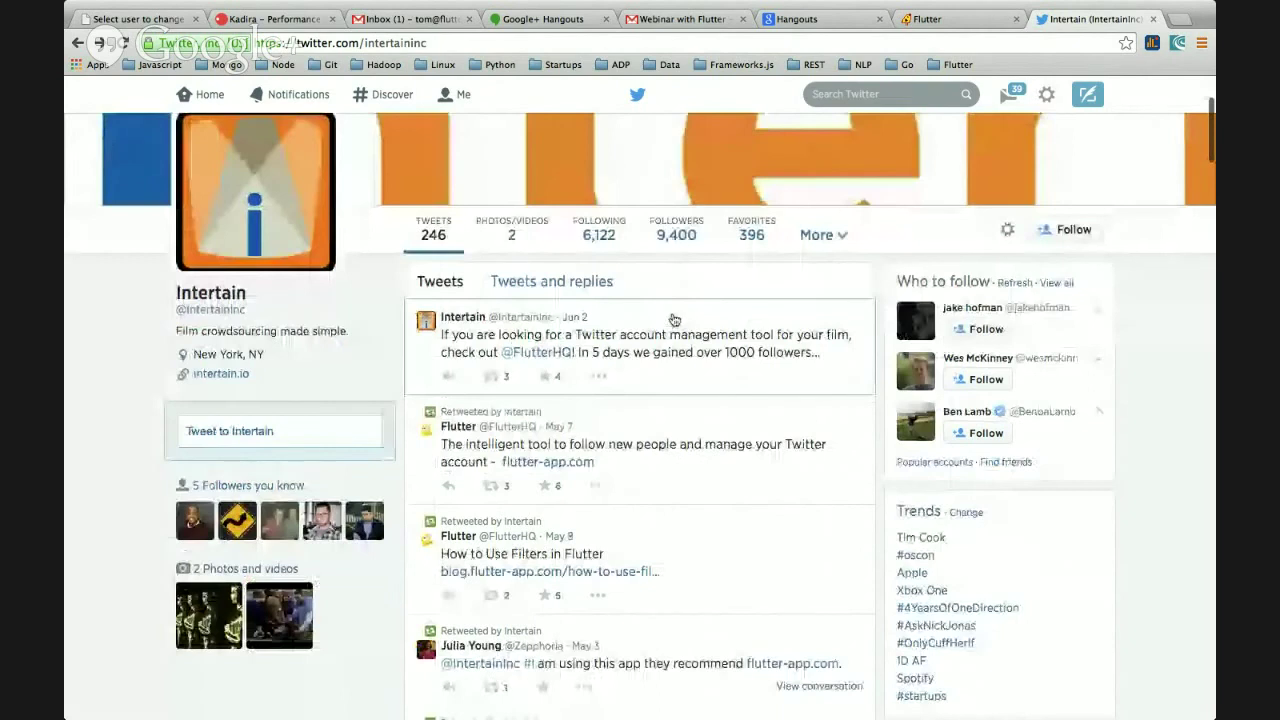
pyautogui.scroll(2, 674, 319)
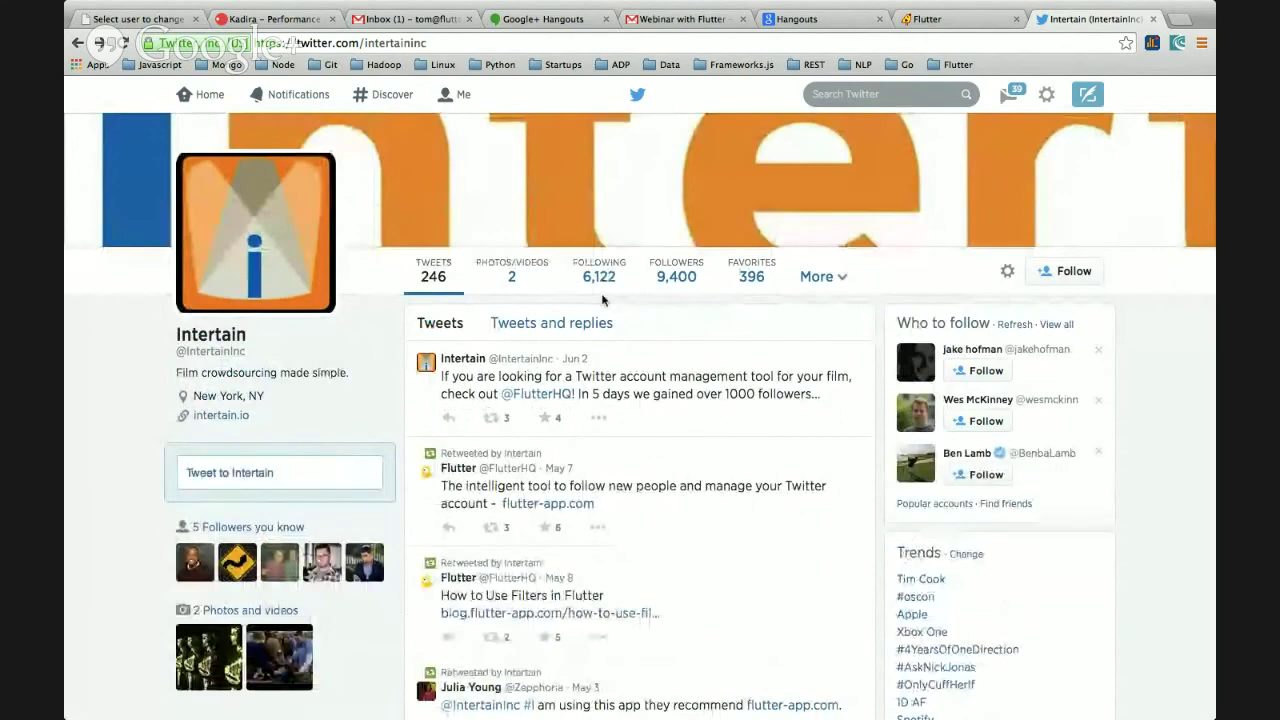
pyautogui.scroll(-1, 598, 314)
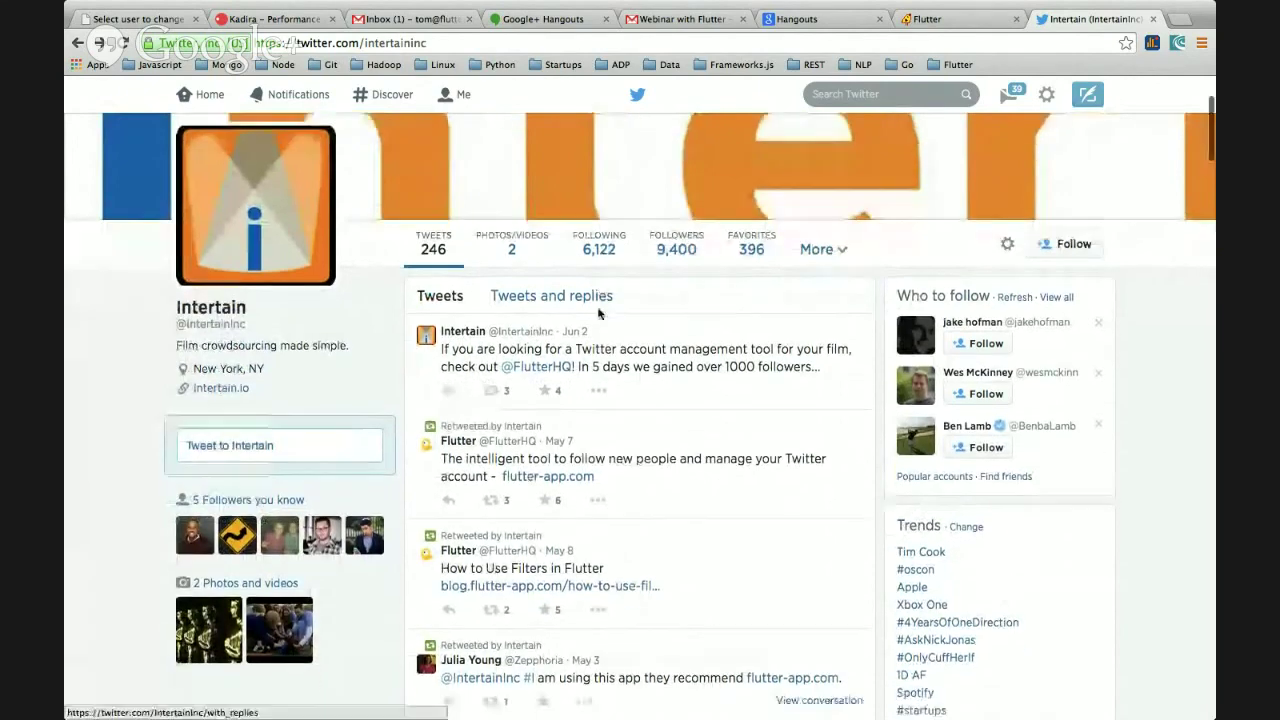